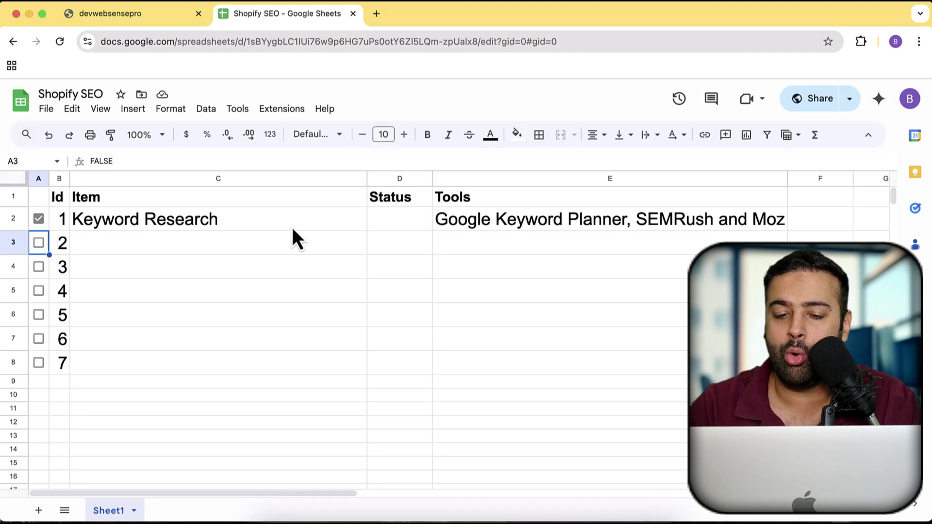
double_click(521, 214)
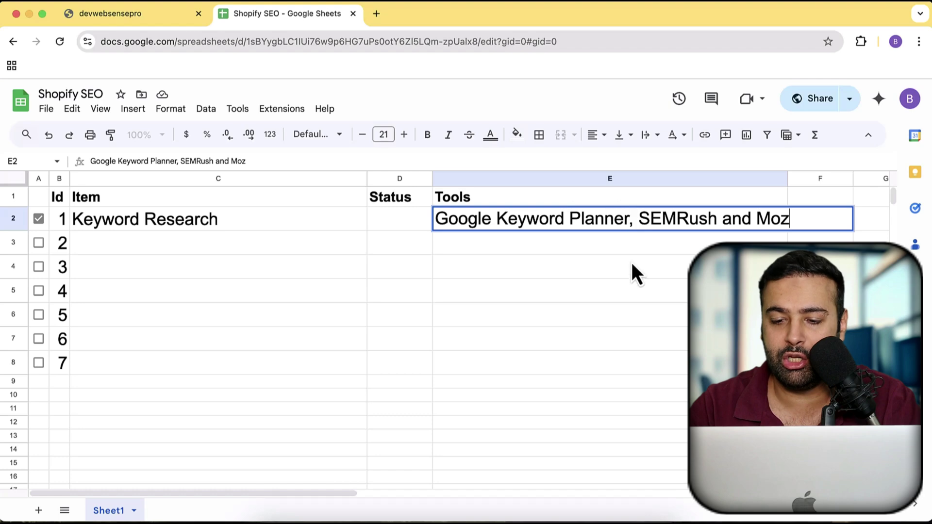
click(630, 275)
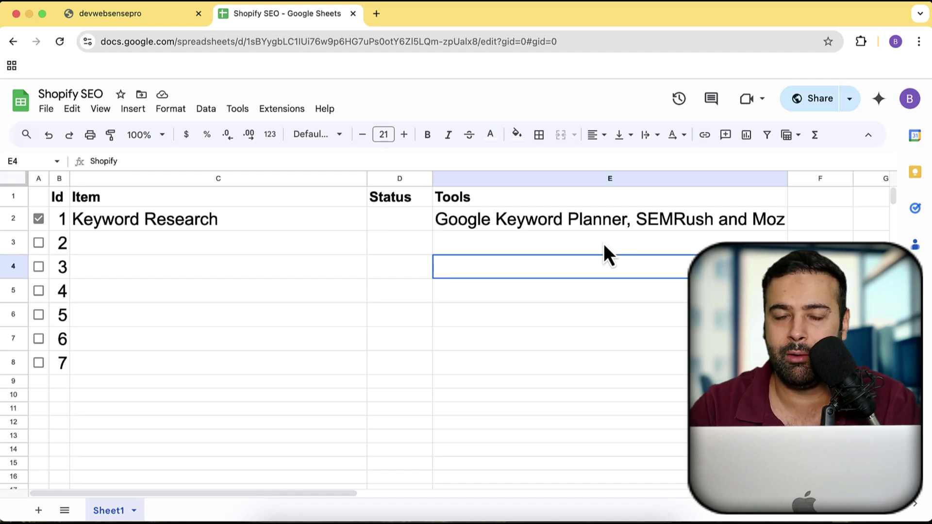
click(573, 297)
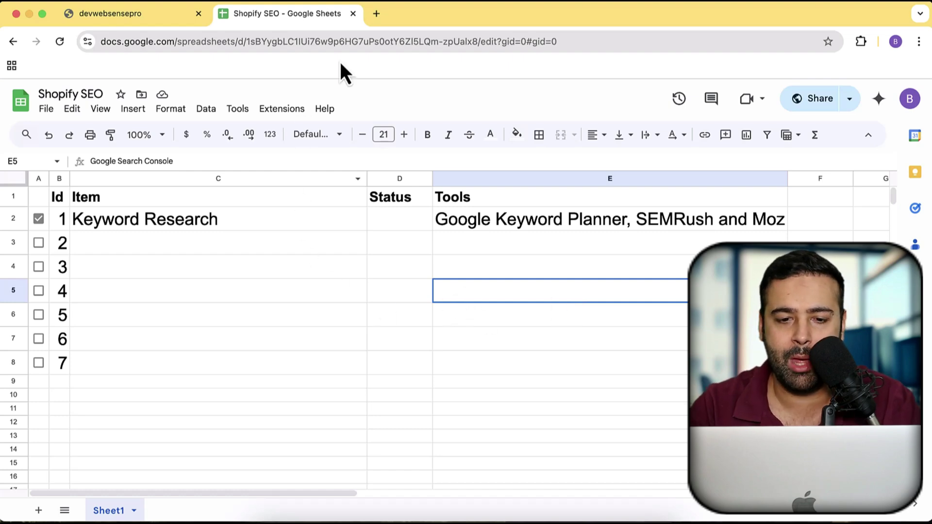
Search Google for "google keyword planner" in a new browser tab and open the Google Ads Keyword Planner page from the results
click(377, 14)
text(goo)
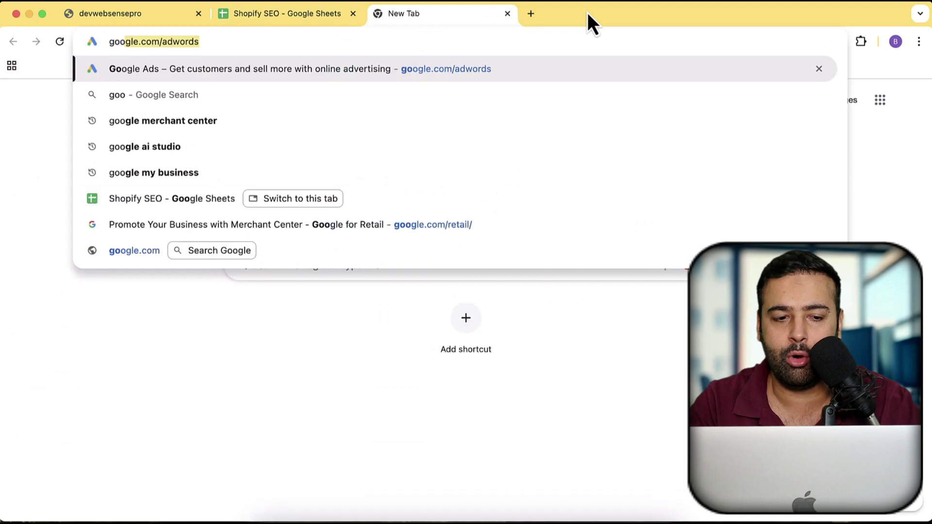
text(gle keywor)
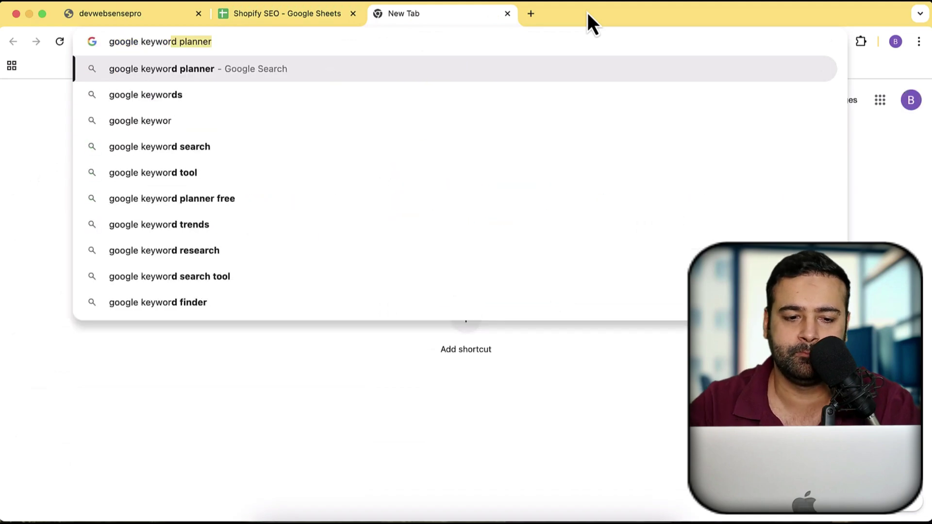
key(Return)
click(363, 223)
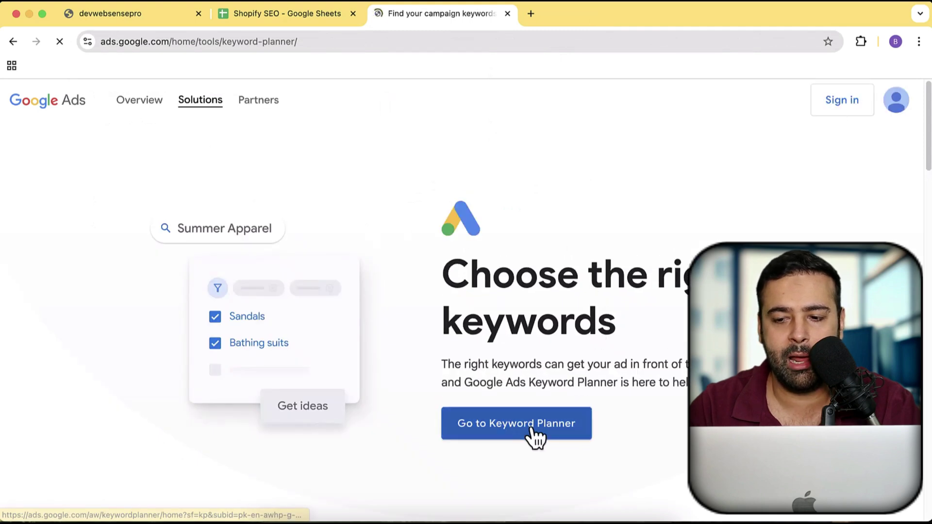
Launch Keyword Planner with the NYC Website Design account and start discovering new keywords
click(531, 429)
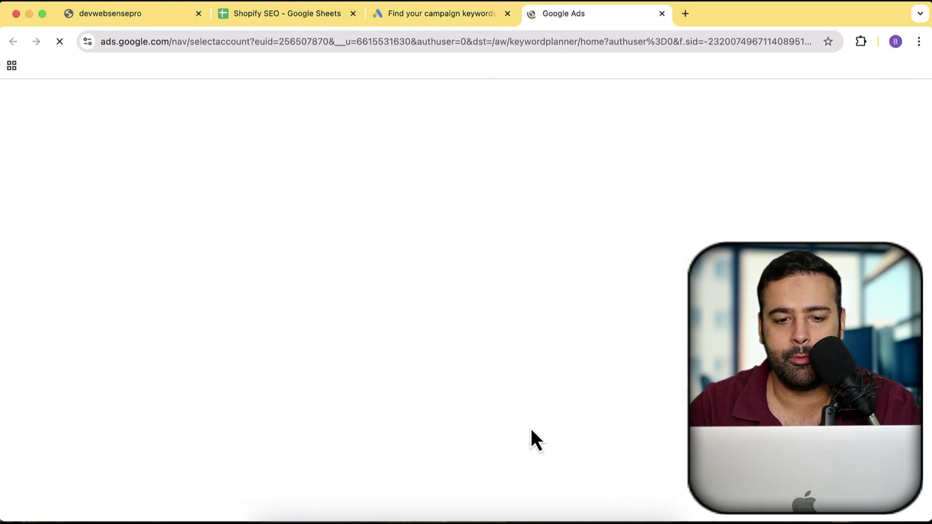
click(476, 355)
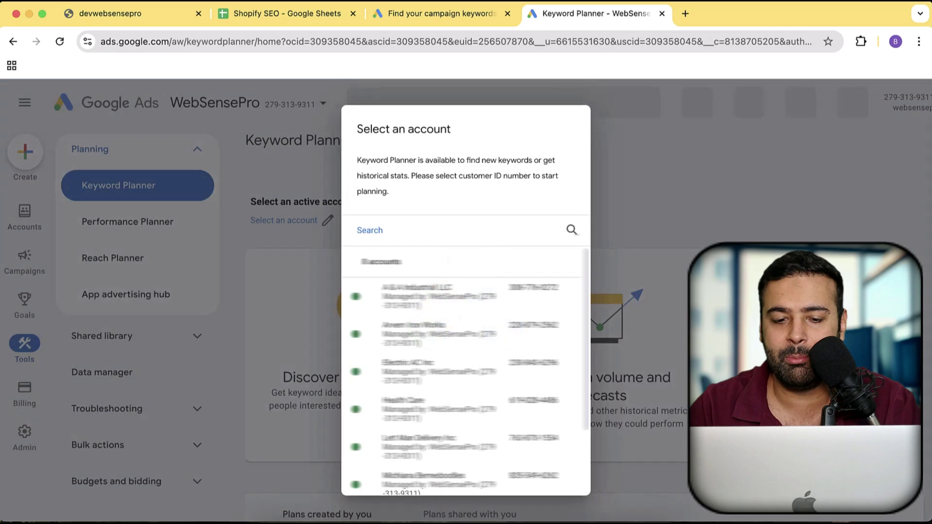
scroll(375, 329, down, 2)
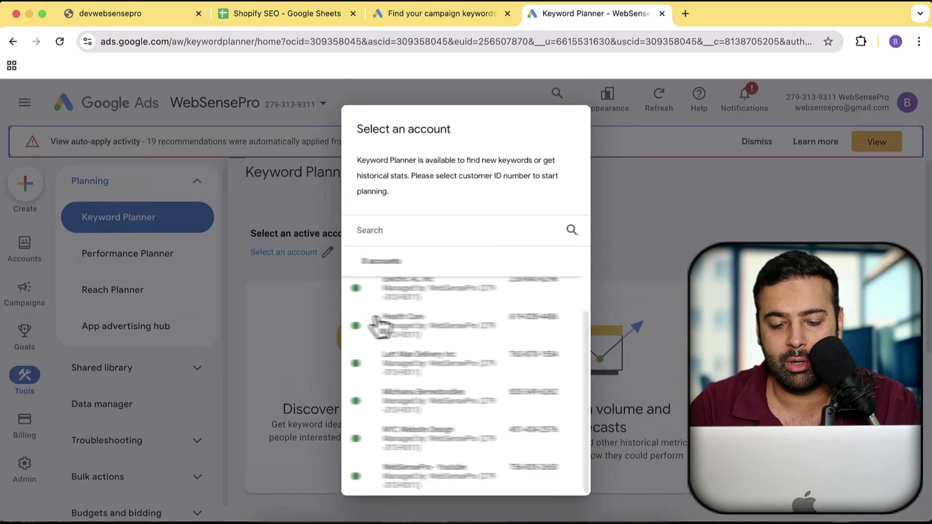
click(465, 452)
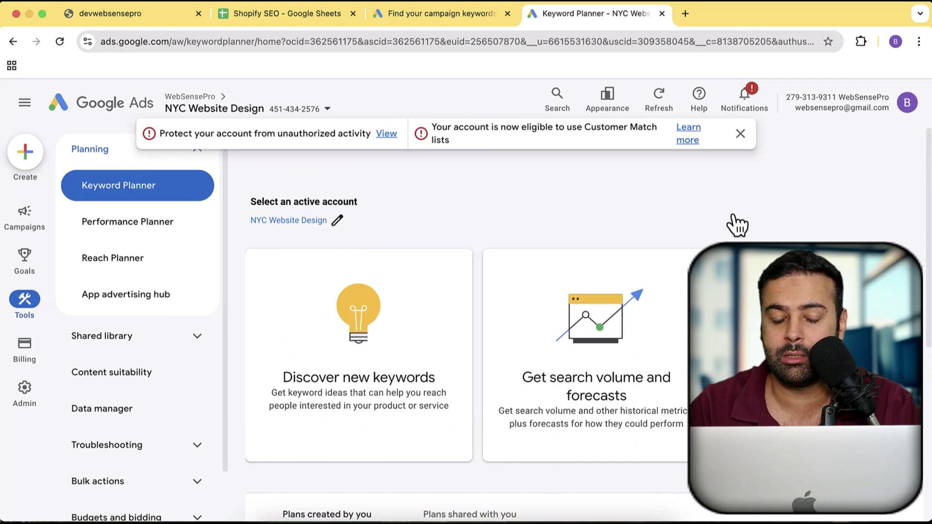
click(396, 324)
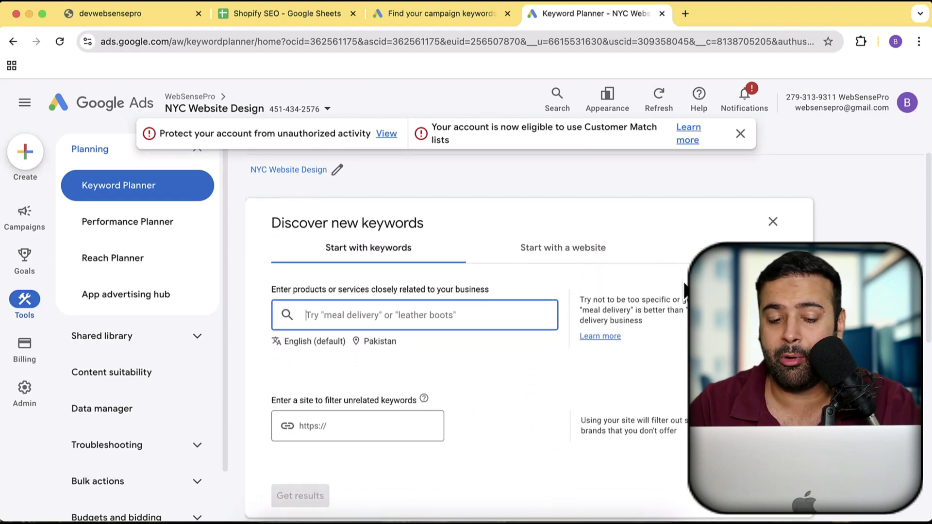
Switch to the devwebsensepro store and examine the types of clothing products shown on its home page
click(123, 15)
scroll(663, 233, down, 5)
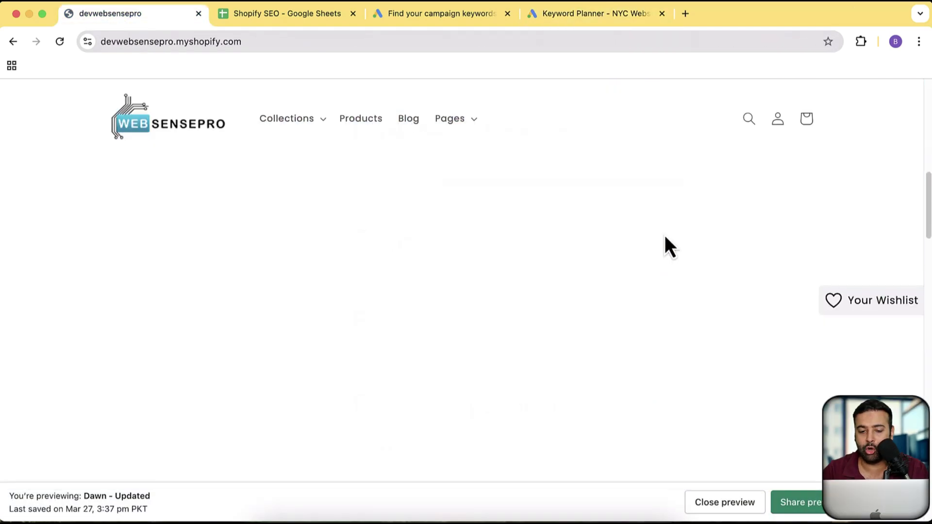
scroll(668, 246, down, 8)
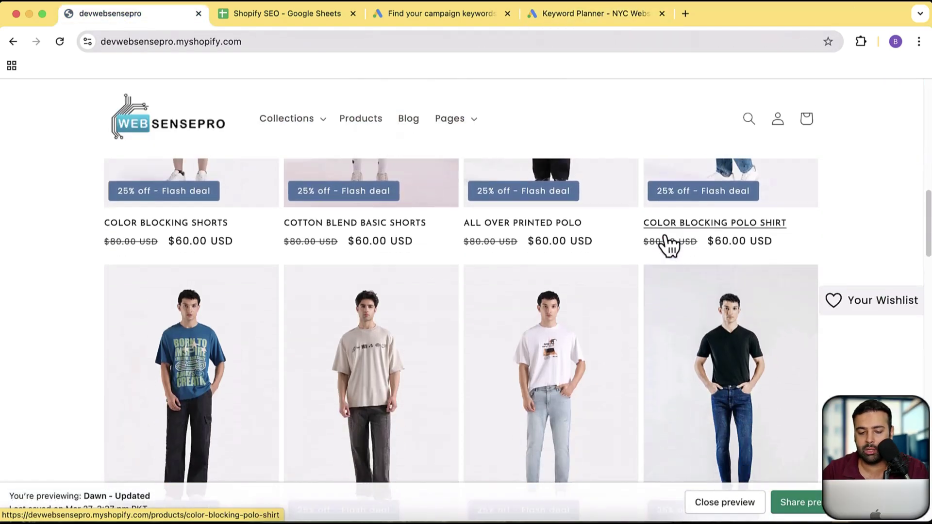
scroll(587, 293, down, 4)
scroll(587, 294, up, 6)
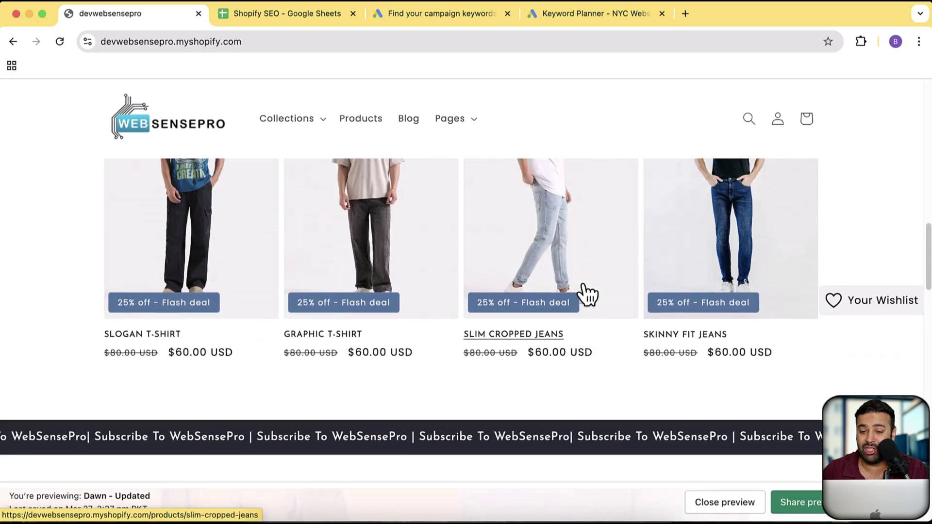
Return to Keyword Planner and add tshirts, trousers, jeans and clothing as the starting keywords
click(566, 17)
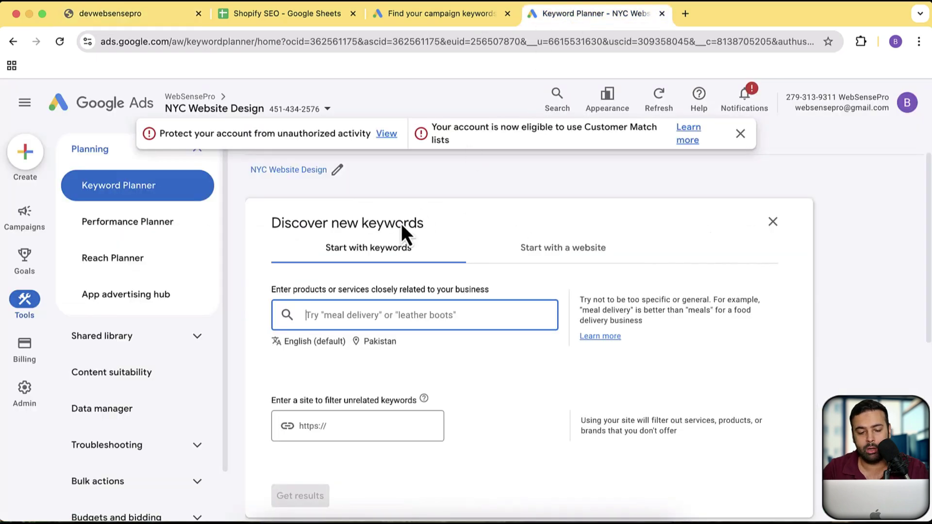
text(tshirts)
key(Return)
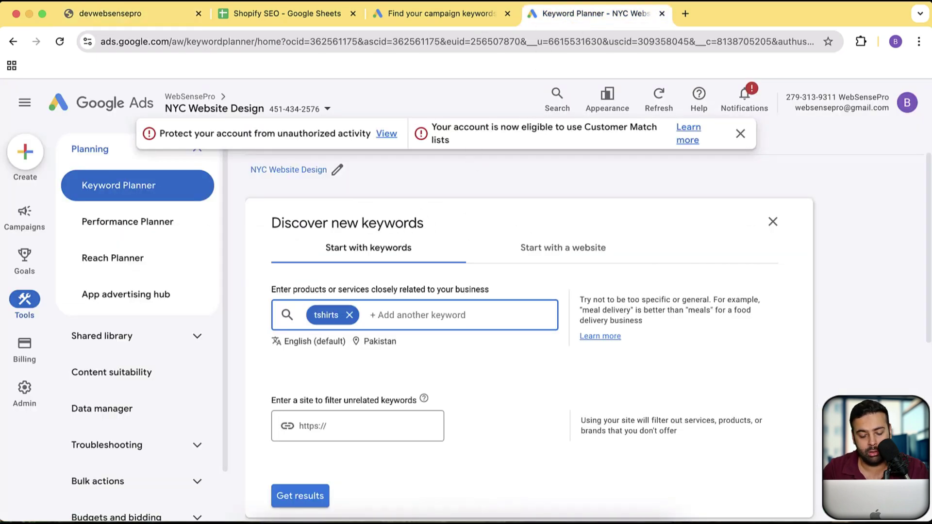
text(trouse)
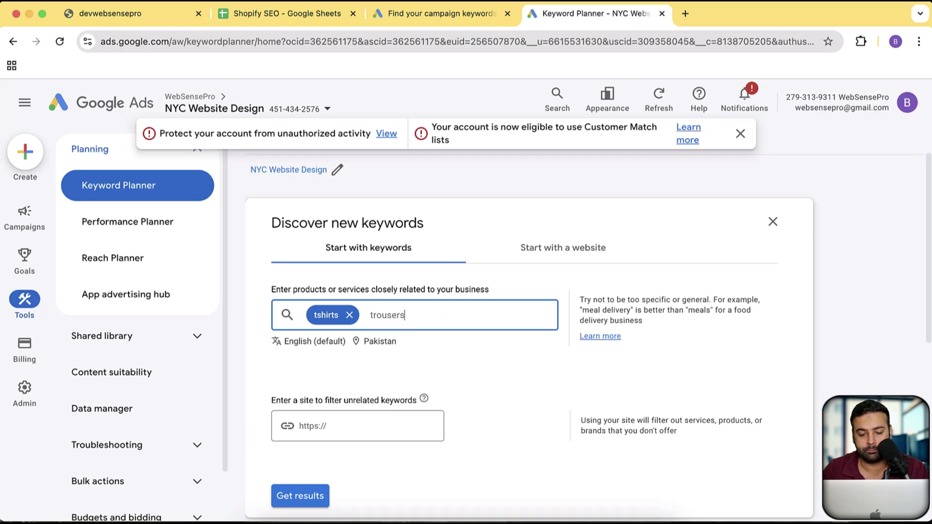
text(rs)
key(Return)
text(jeans)
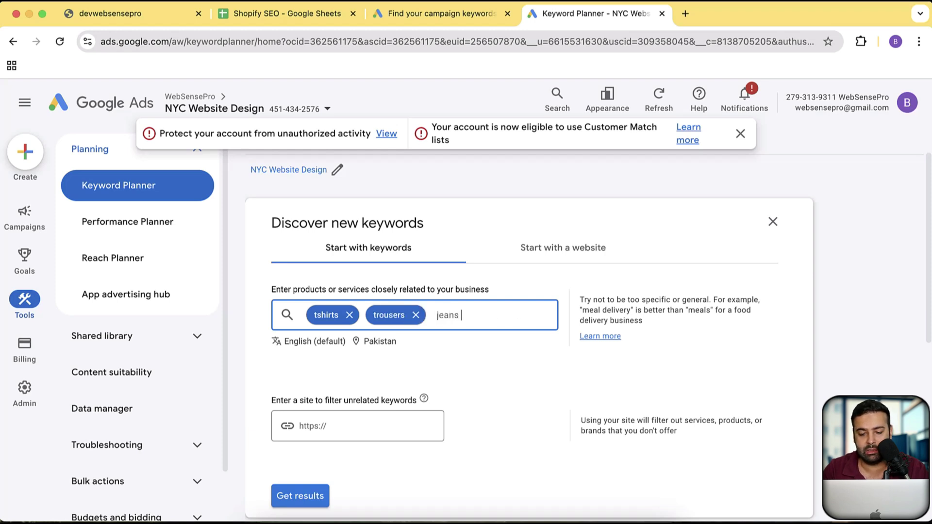
key(Return)
text(clost)
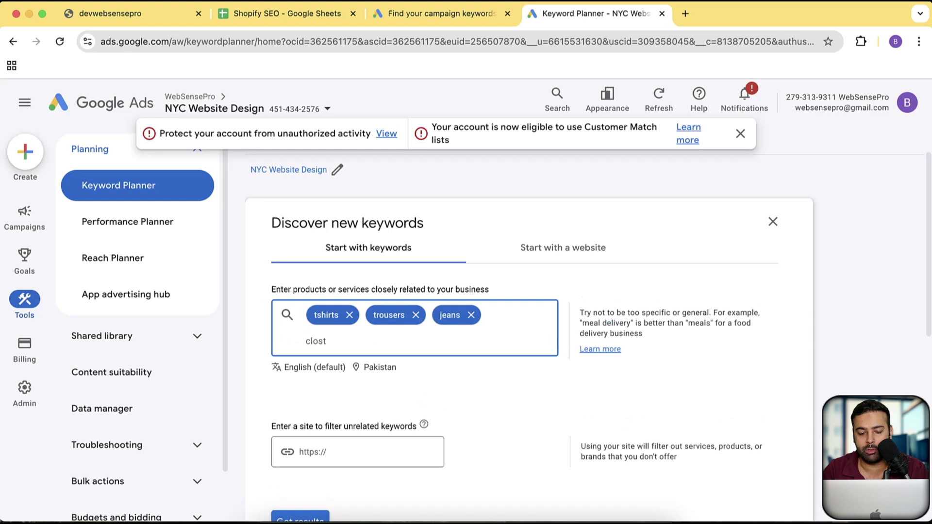
key(BackSpace)
key(BackSpace)
text(thing)
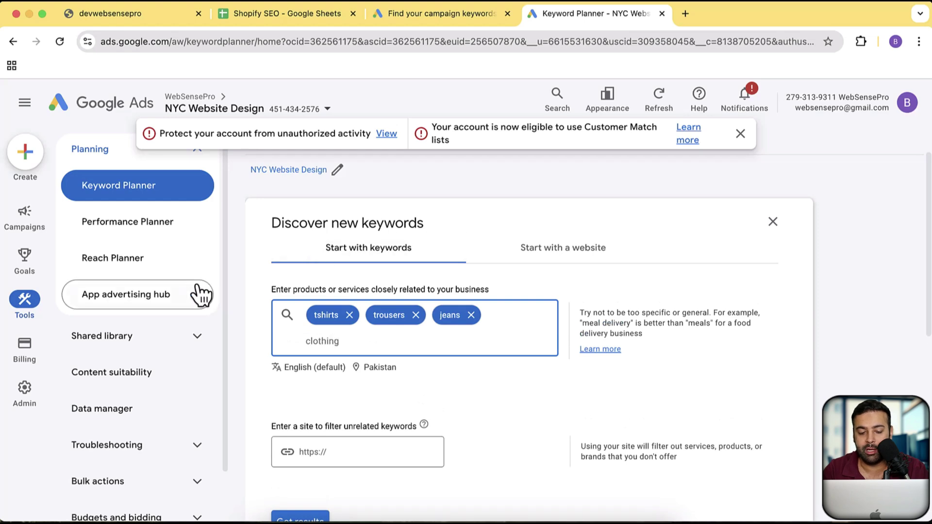
key(Return)
Replace Pakistan with the United States as the keyword search's target location and save it
click(378, 367)
click(253, 191)
text(united)
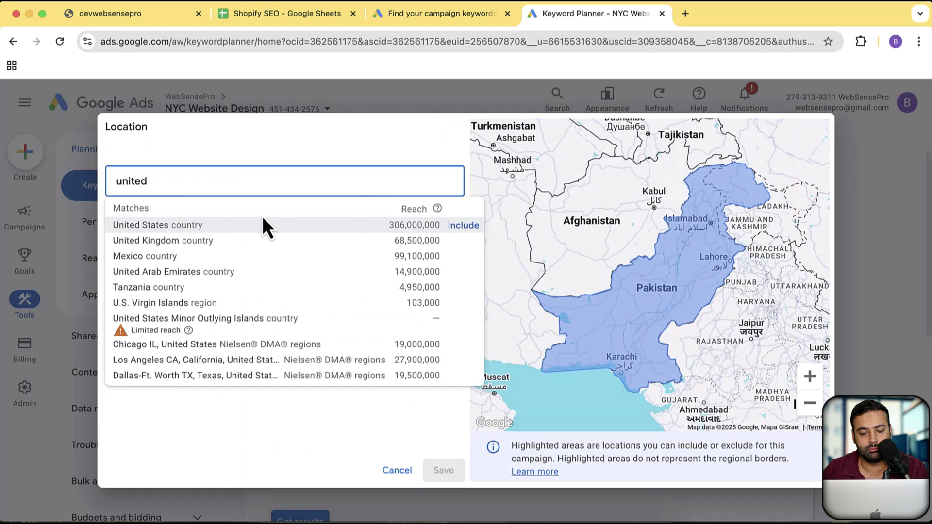
click(459, 226)
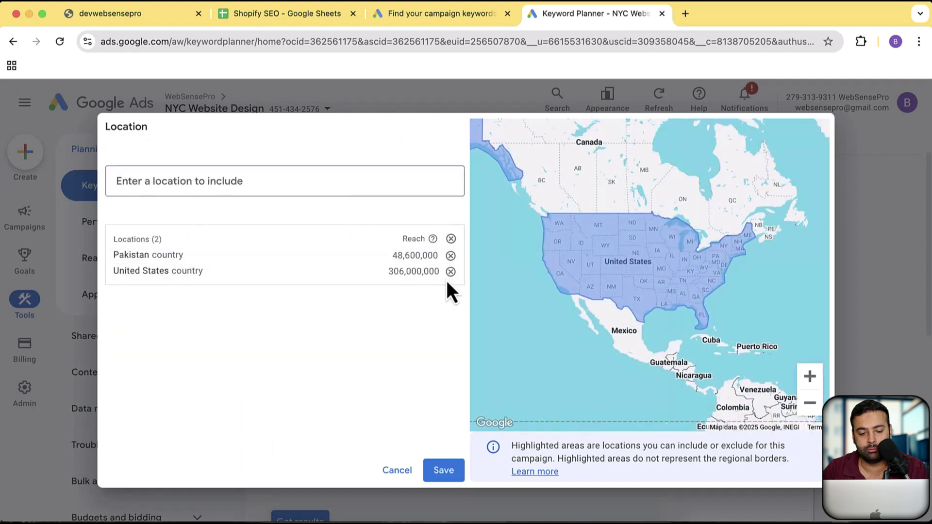
click(451, 254)
click(444, 470)
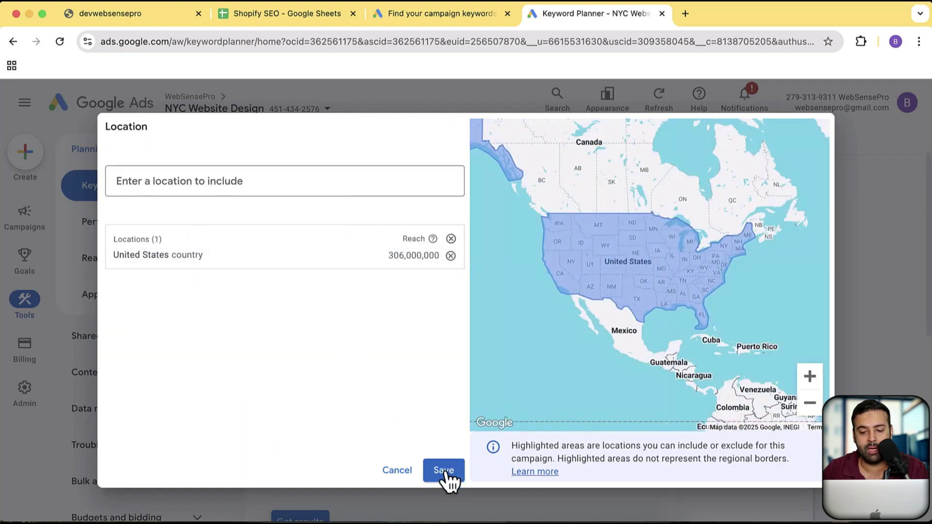
Get the keyword ideas for the entered terms and dismiss the account notification banner
scroll(636, 321, down, 3)
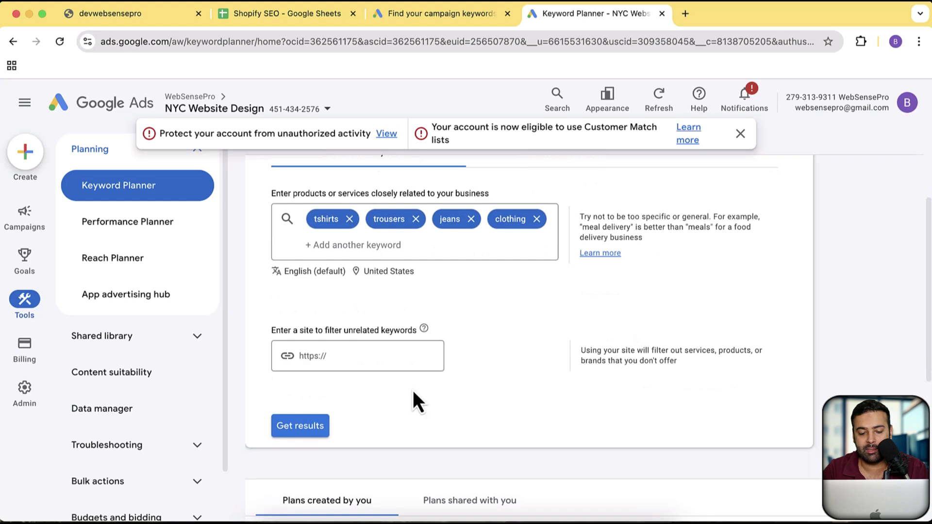
click(306, 433)
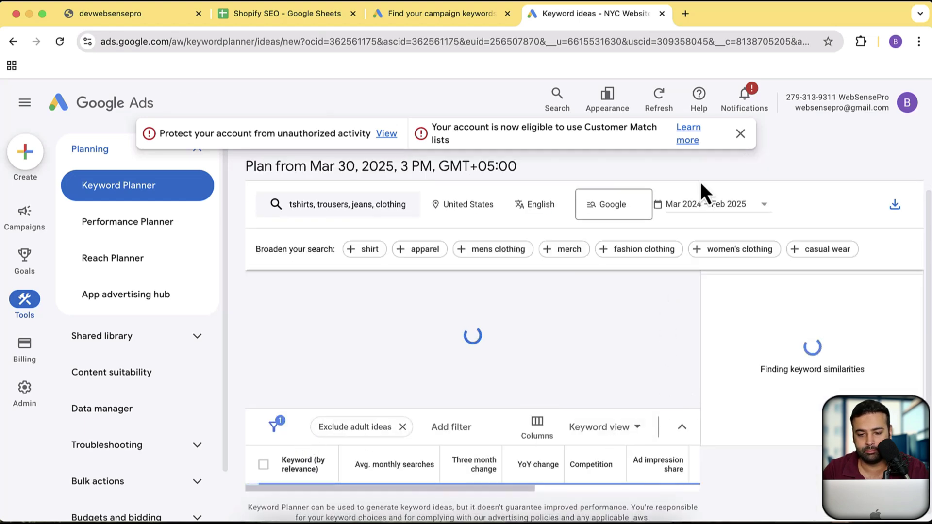
click(740, 134)
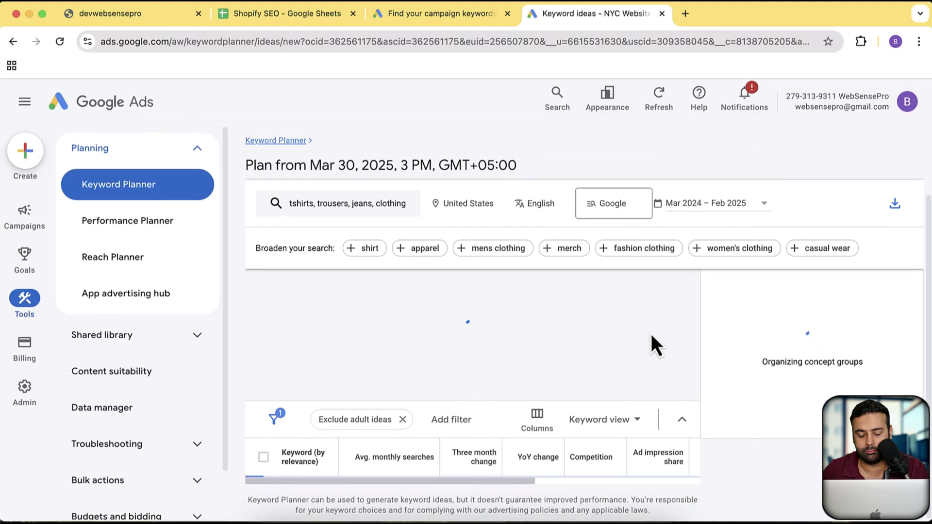
Review the keyword ideas and sort them by competition in ascending order
scroll(651, 333, down, 3)
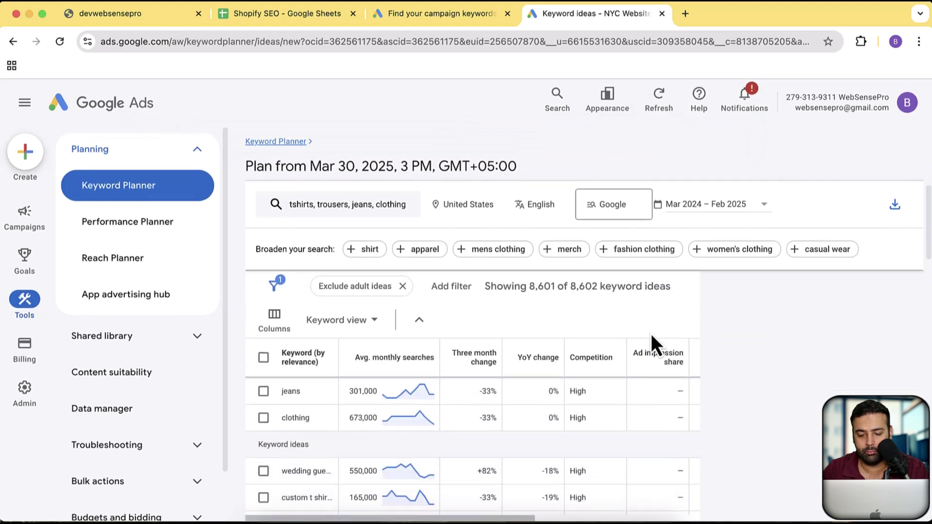
scroll(651, 334, up, 1)
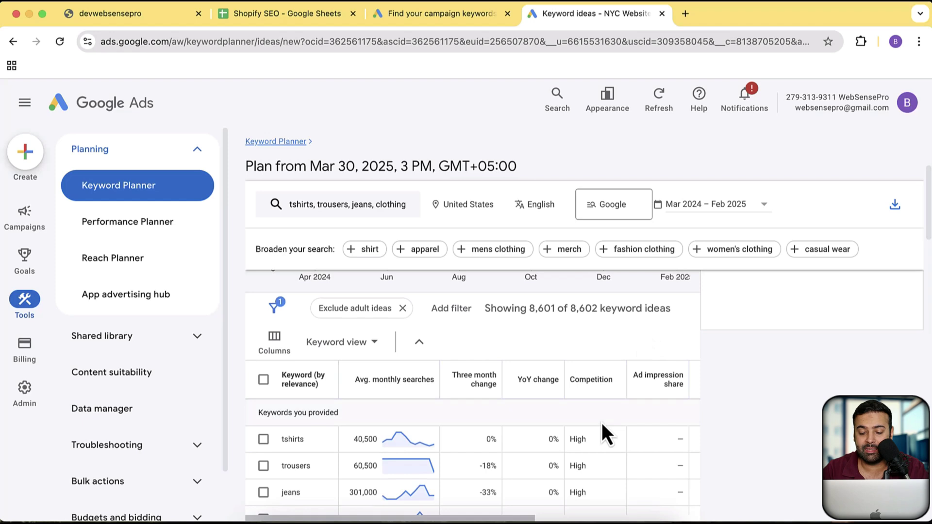
scroll(593, 435, down, 5)
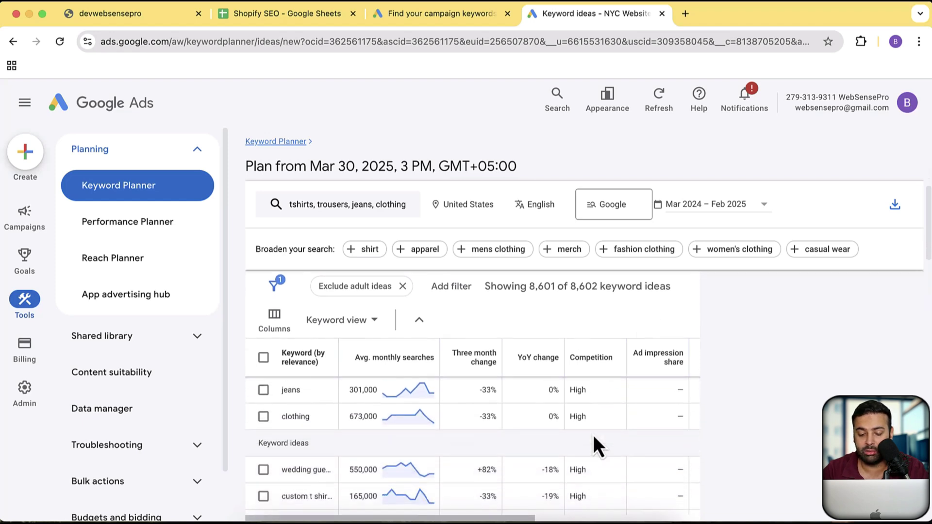
scroll(593, 435, up, 6)
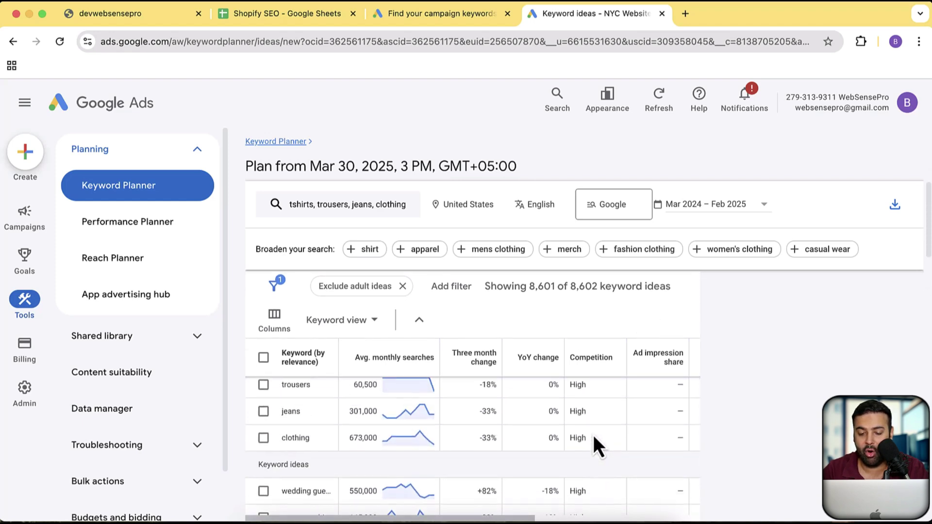
click(597, 448)
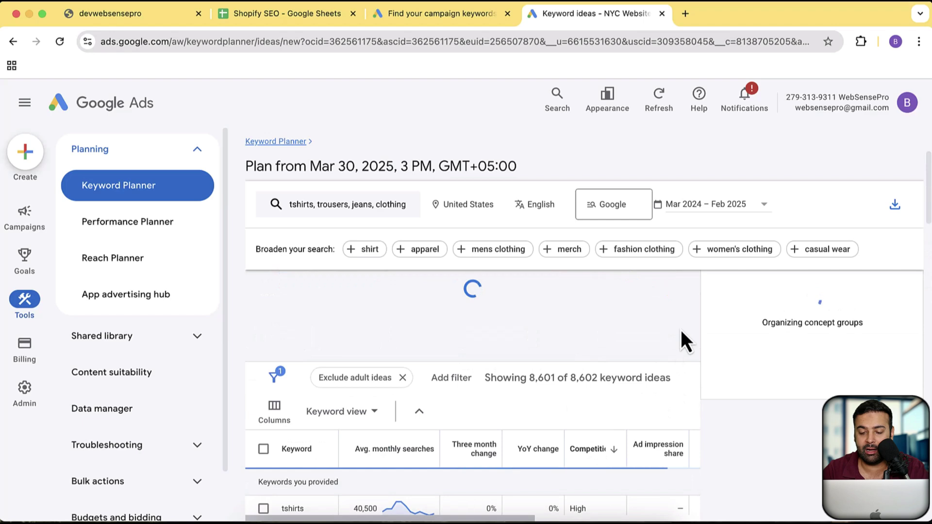
scroll(681, 330, down, 2)
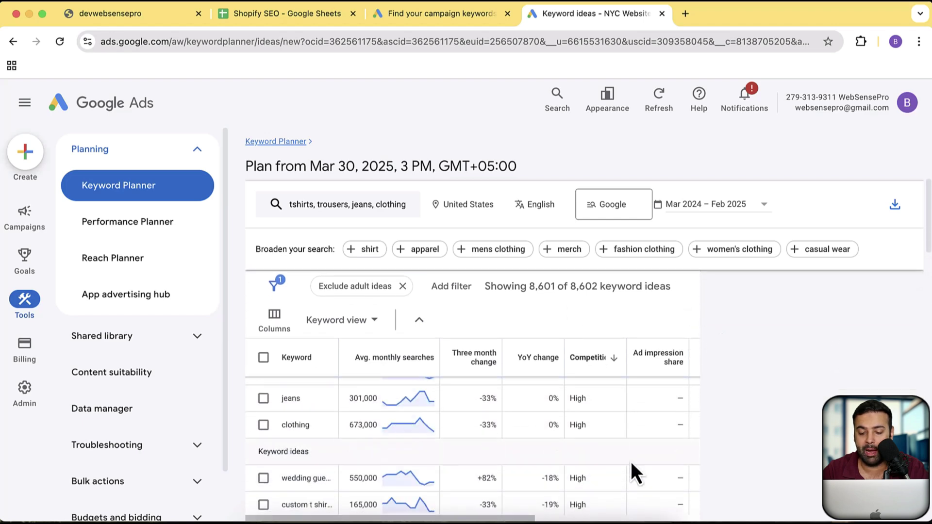
scroll(612, 439, up, 1)
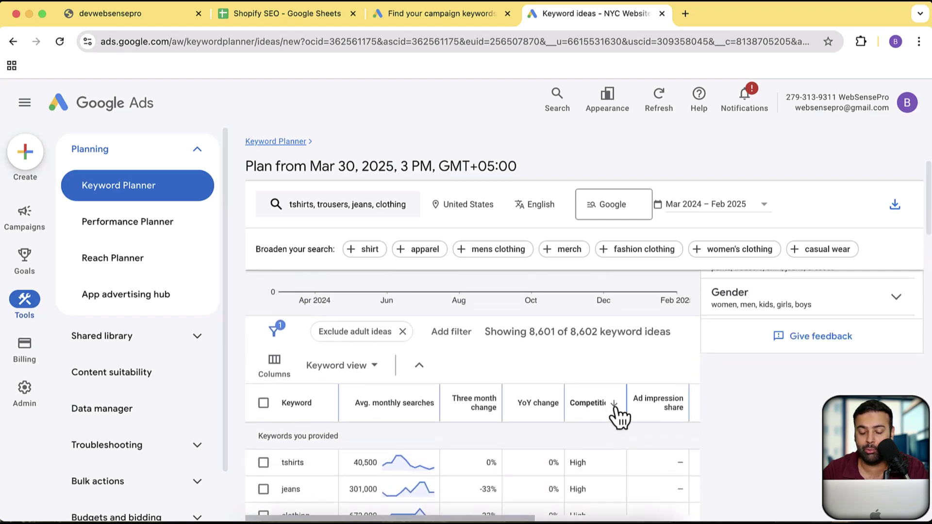
click(614, 404)
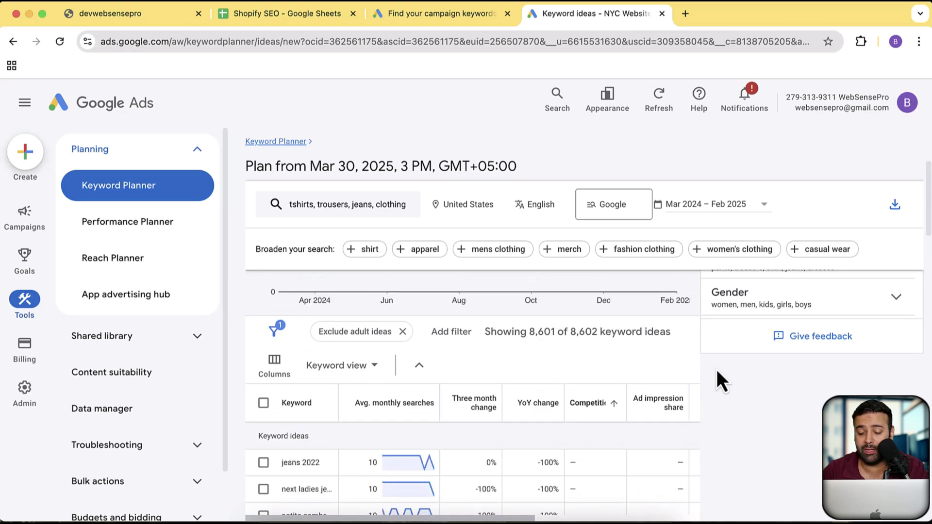
scroll(721, 376, down, 3)
scroll(721, 378, down, 2)
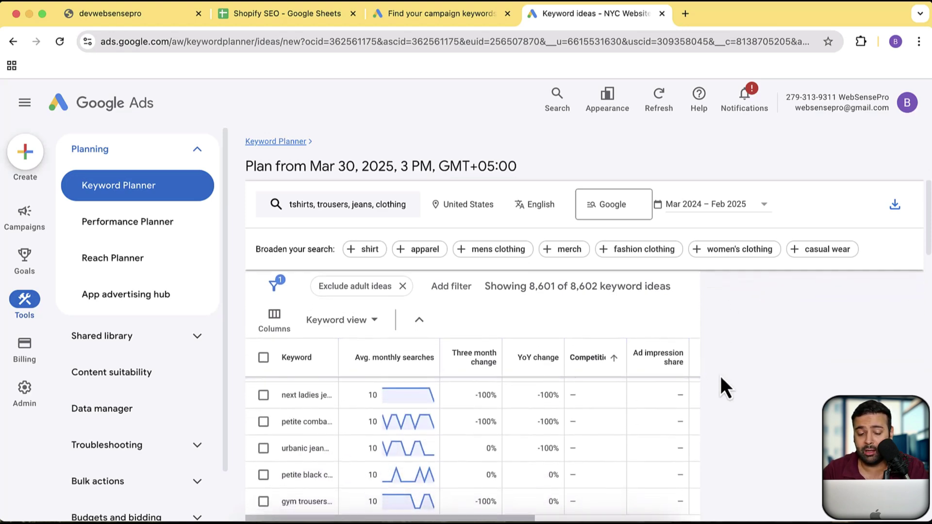
Widen the Keyword column to fit the full keyword names and look through the low-competition ideas
scroll(721, 384, down, 3)
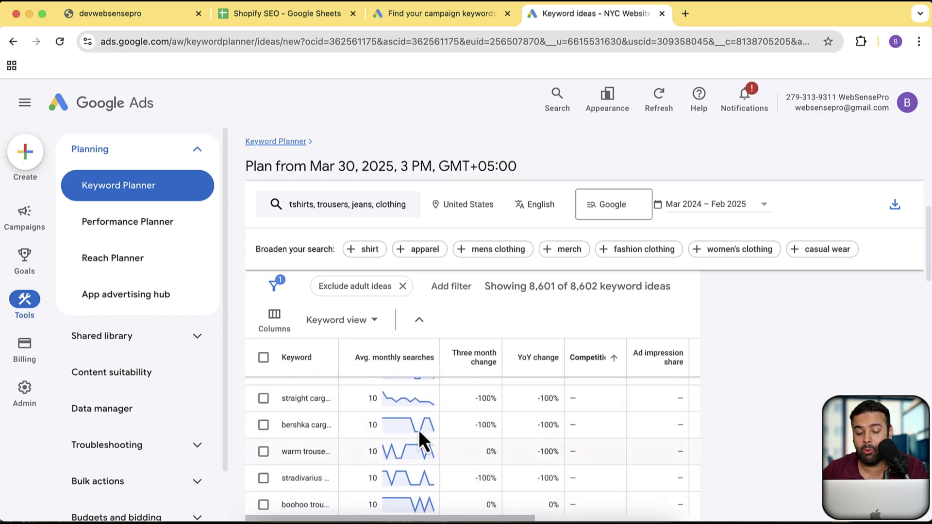
scroll(419, 430, down, 6)
scroll(418, 430, down, 2)
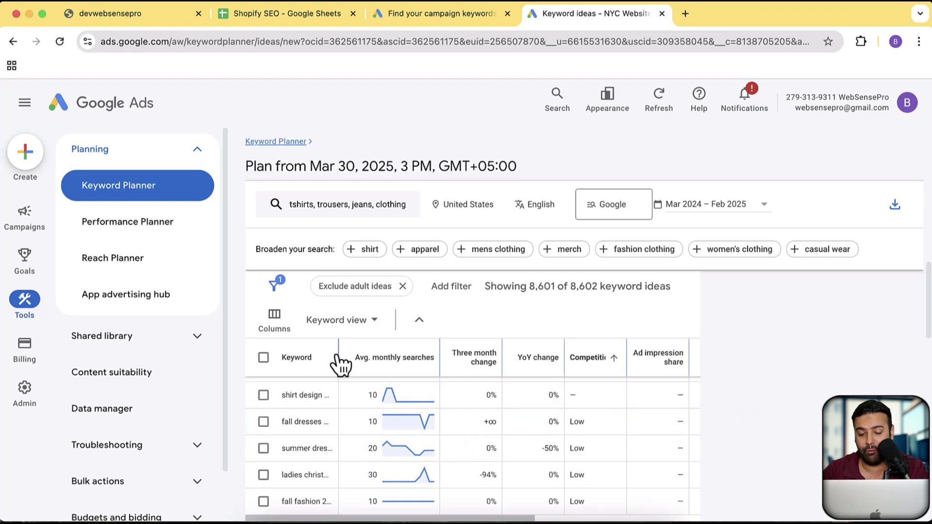
drag(339, 351, 412, 352)
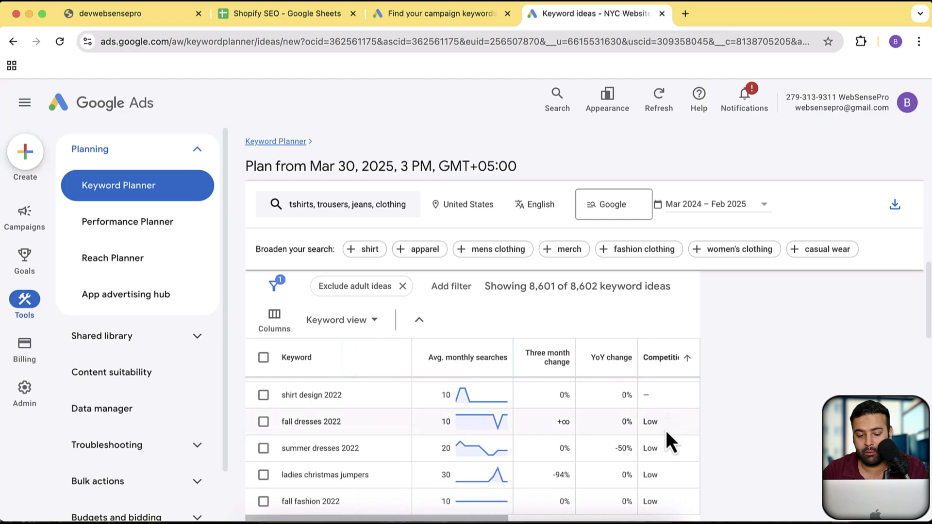
scroll(666, 431, down, 3)
scroll(665, 429, up, 5)
scroll(665, 429, down, 5)
scroll(665, 429, up, 4)
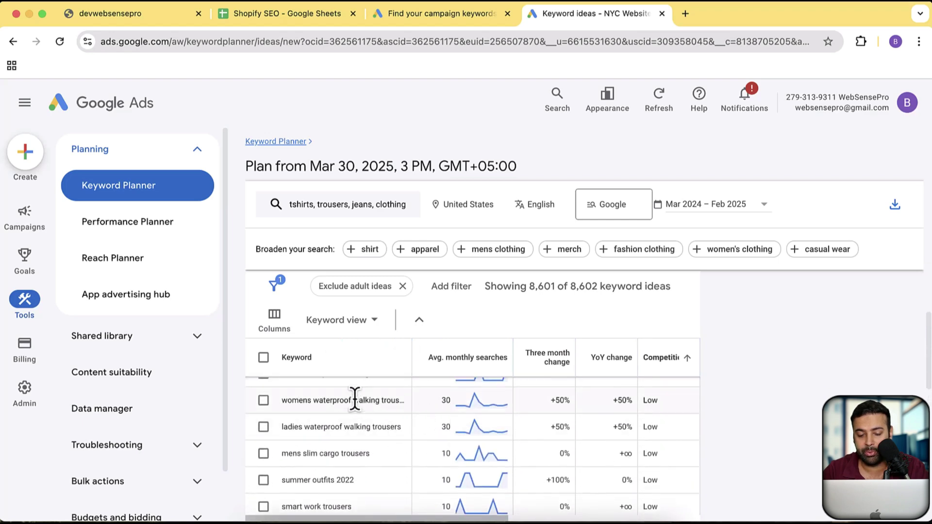
click(407, 365)
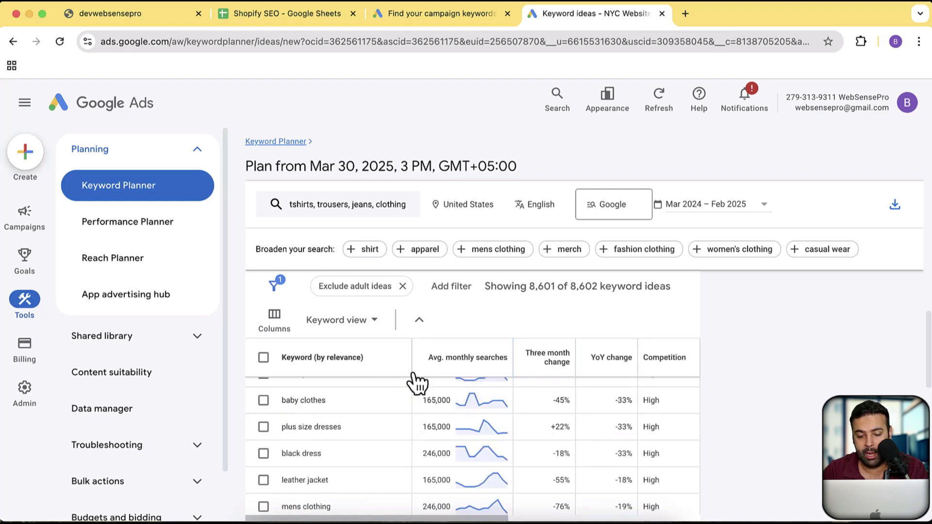
click(665, 359)
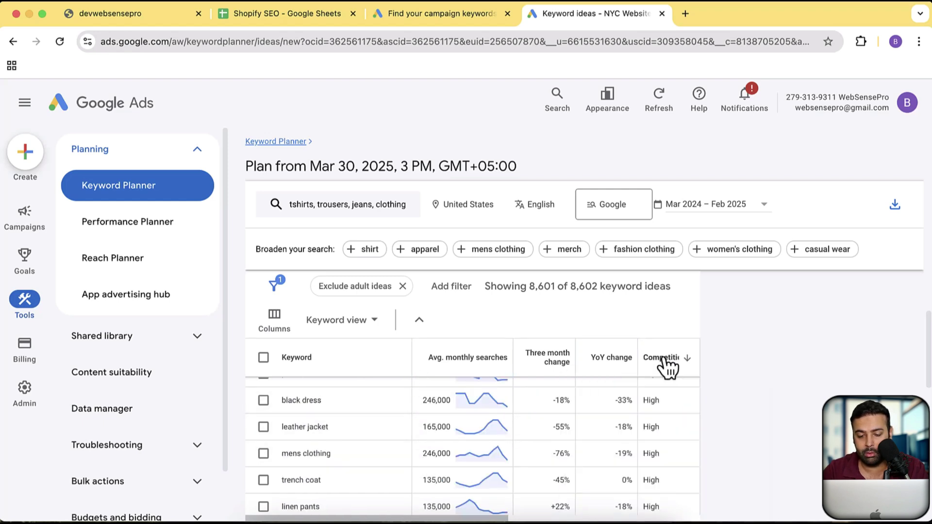
click(666, 362)
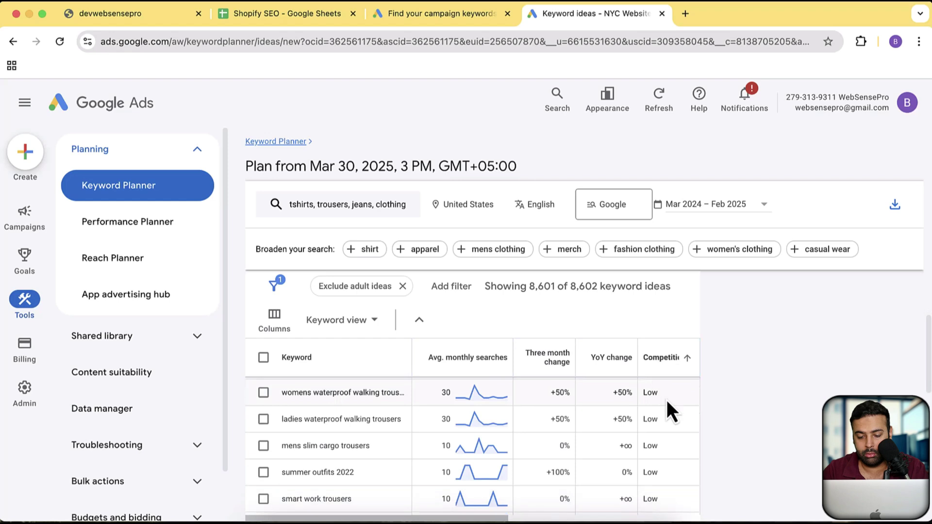
Examine the low-competition keyword ideas and their average monthly searches through to the end of the first page
scroll(666, 400, up, 3)
scroll(667, 401, down, 5)
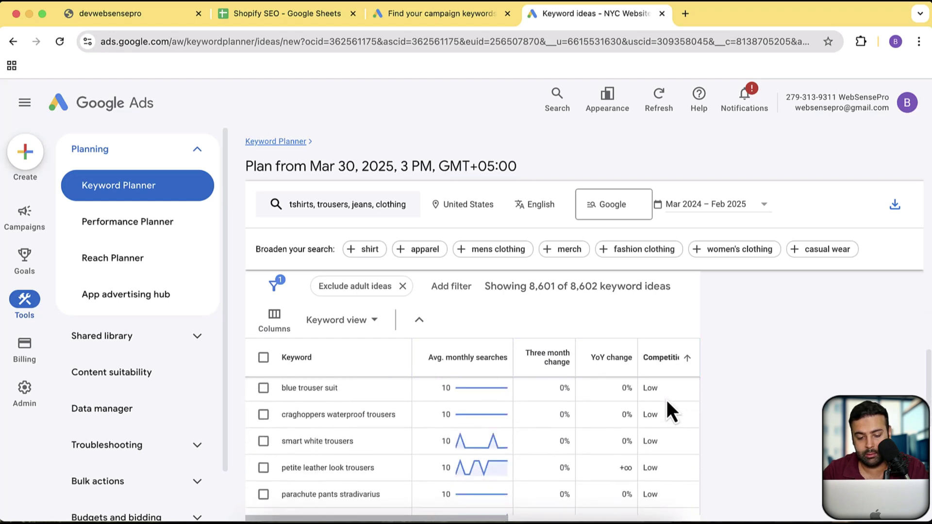
scroll(666, 400, up, 1)
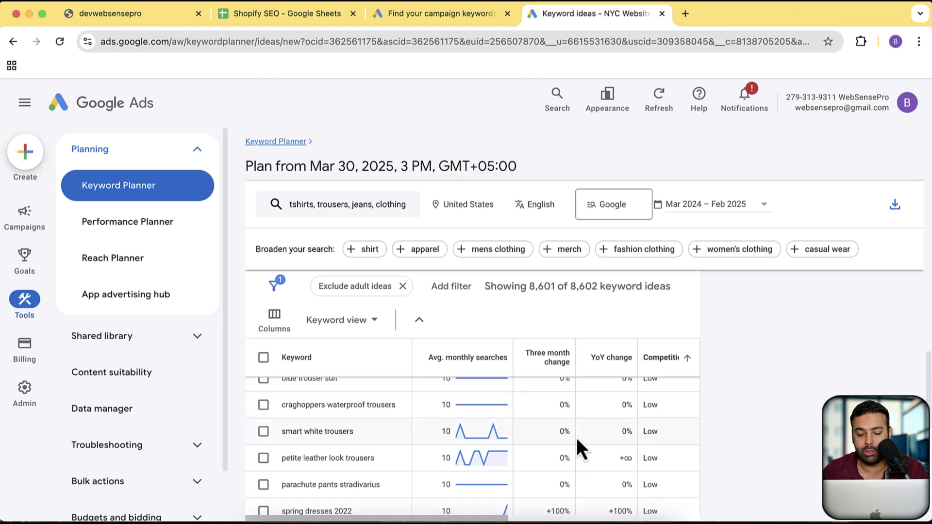
scroll(467, 462, down, 5)
scroll(467, 462, down, 7)
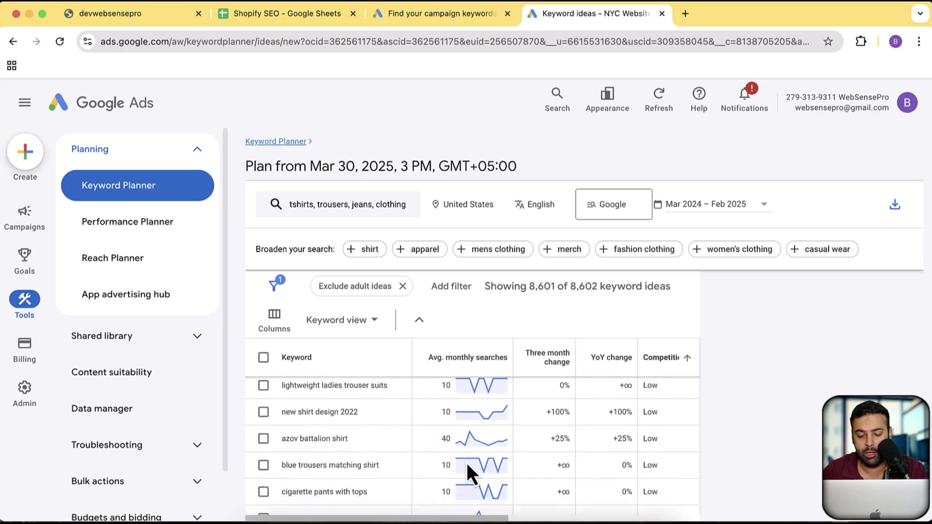
scroll(467, 462, up, 4)
mouse_move(451, 468)
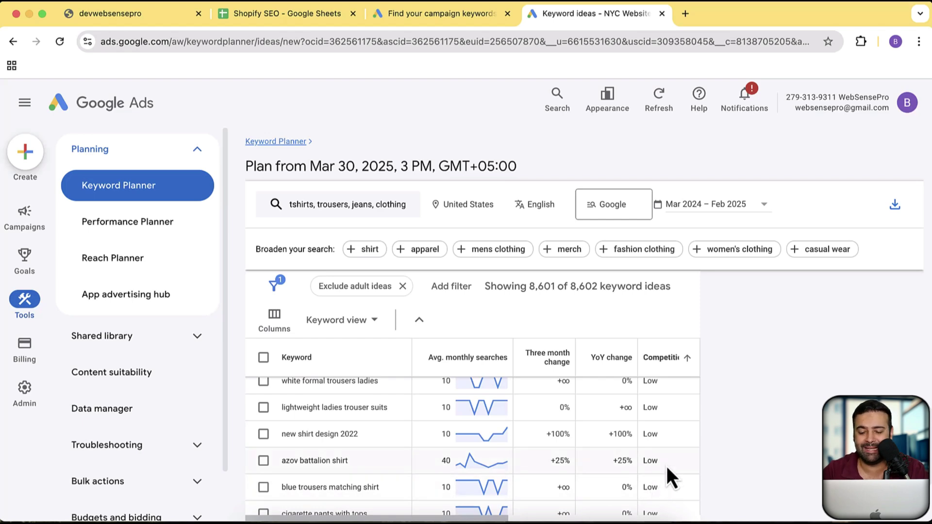
scroll(661, 433, down, 5)
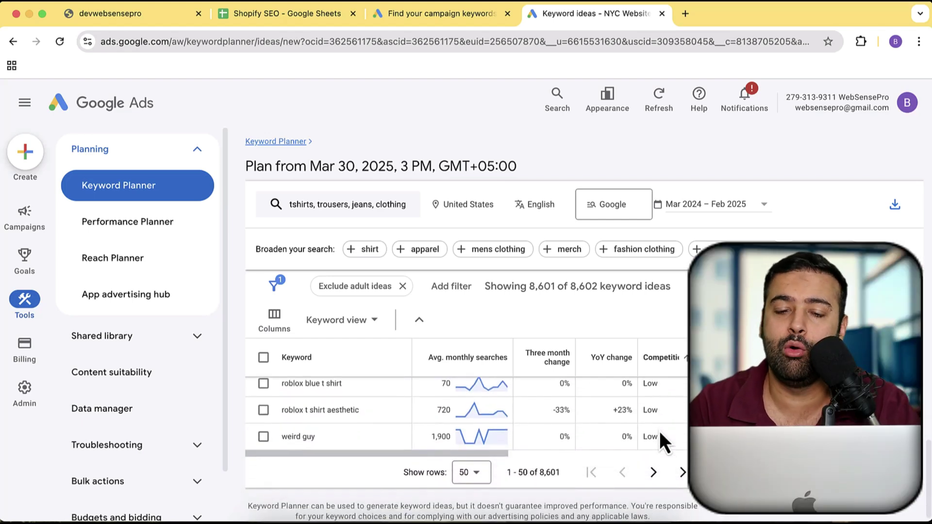
Return to the Shopify SEO checklist in Google Sheets and check off item 2
click(313, 19)
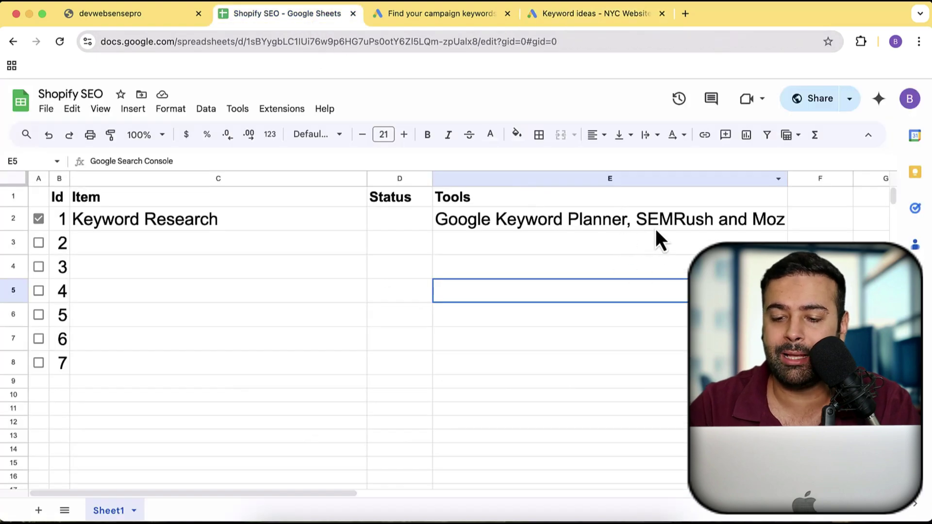
double_click(661, 226)
click(580, 264)
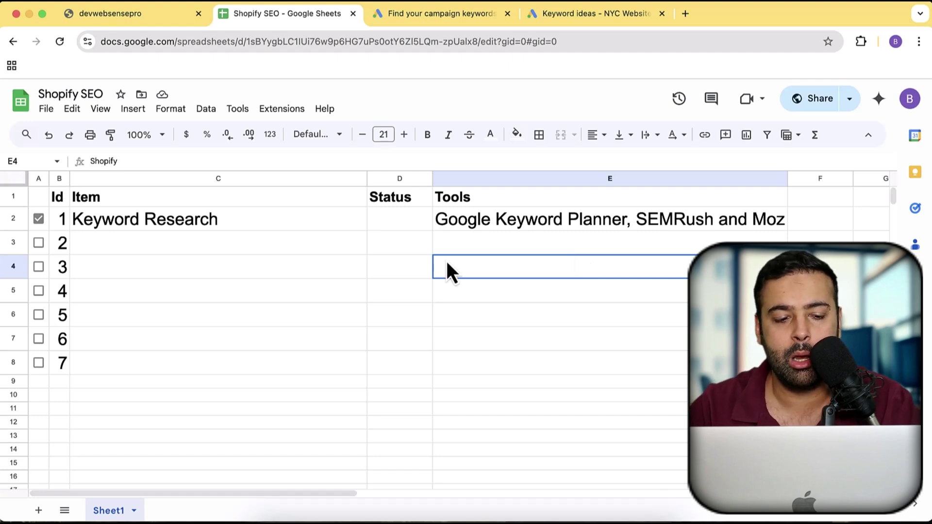
click(38, 244)
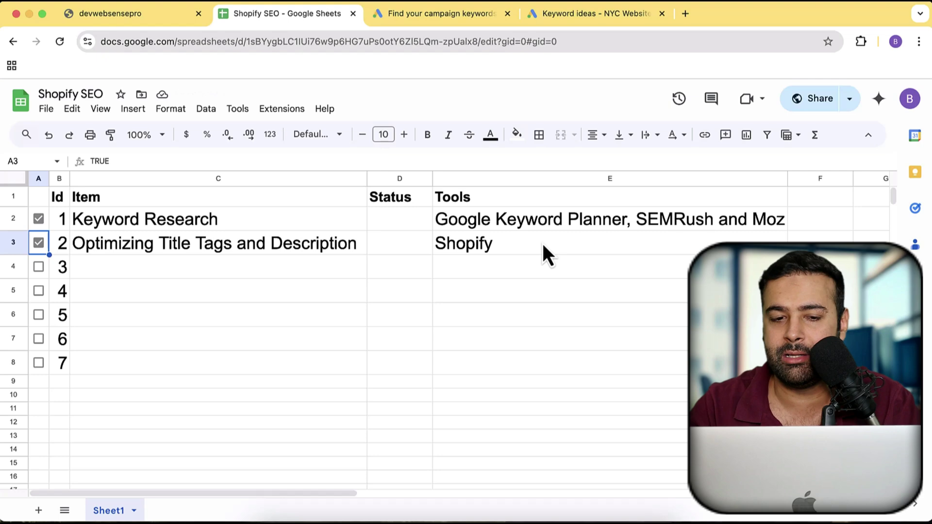
Copy the keyword "roblox t shirt aesthetic" from the Keyword Planner ideas and search Google for it in a new tab
click(587, 14)
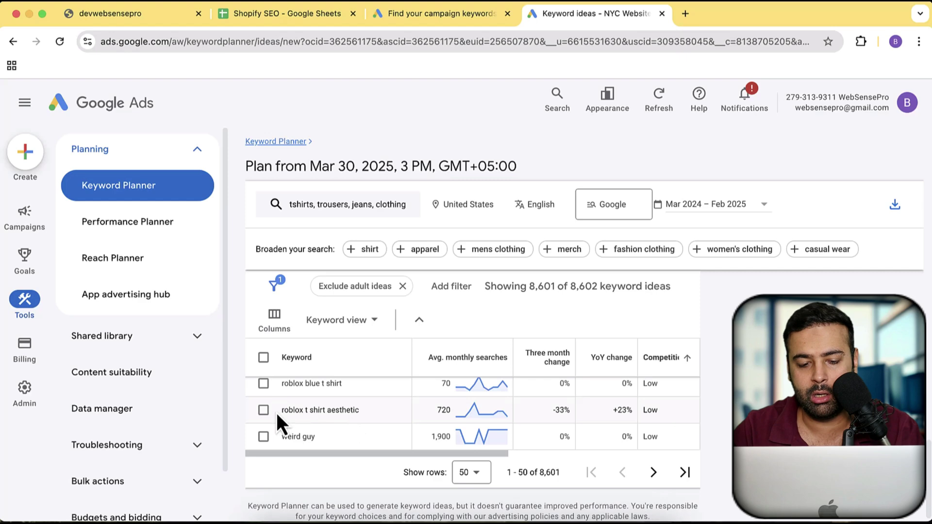
drag(279, 413, 361, 409)
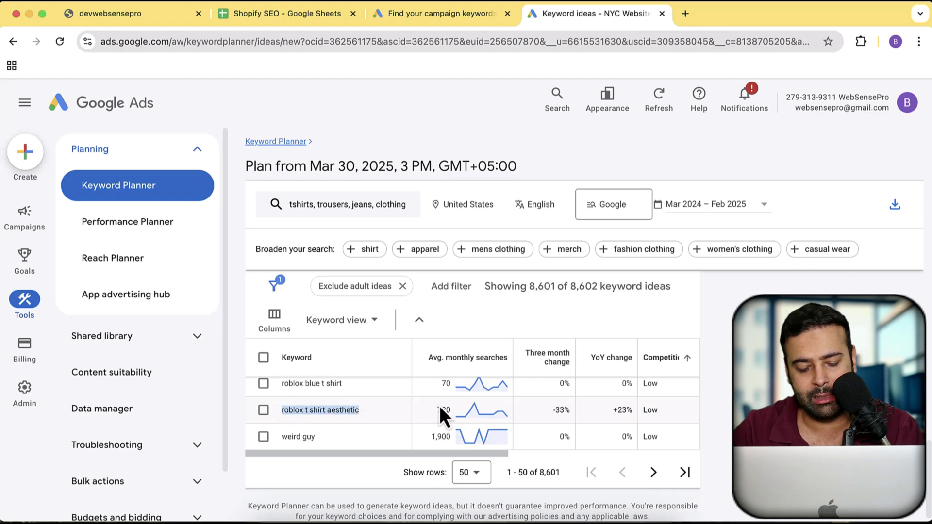
key(ctrl+c)
key(ctrl+t)
key(ctrl+v)
key(Return)
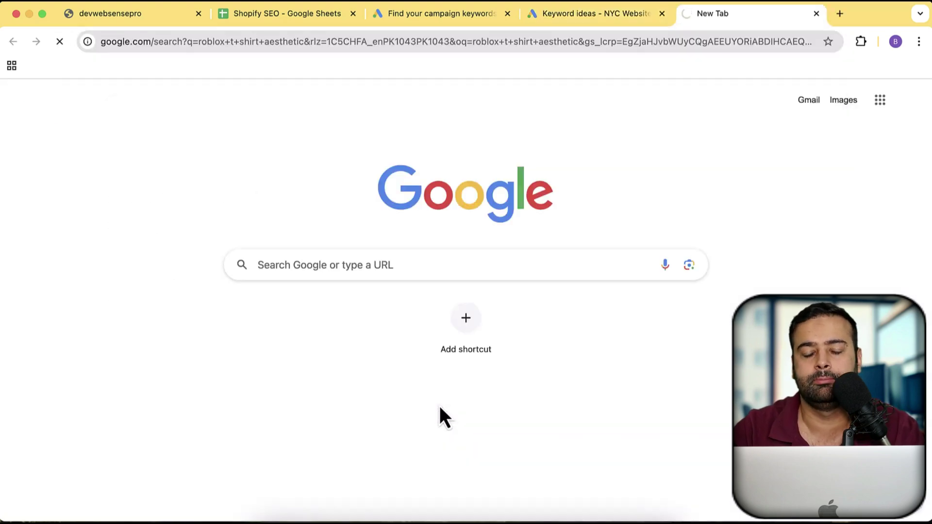
Examine the Google results, focusing on the URL, title and description of the Roblox "Aesthetic cute t-shirt" listing
scroll(878, 204, down, 6)
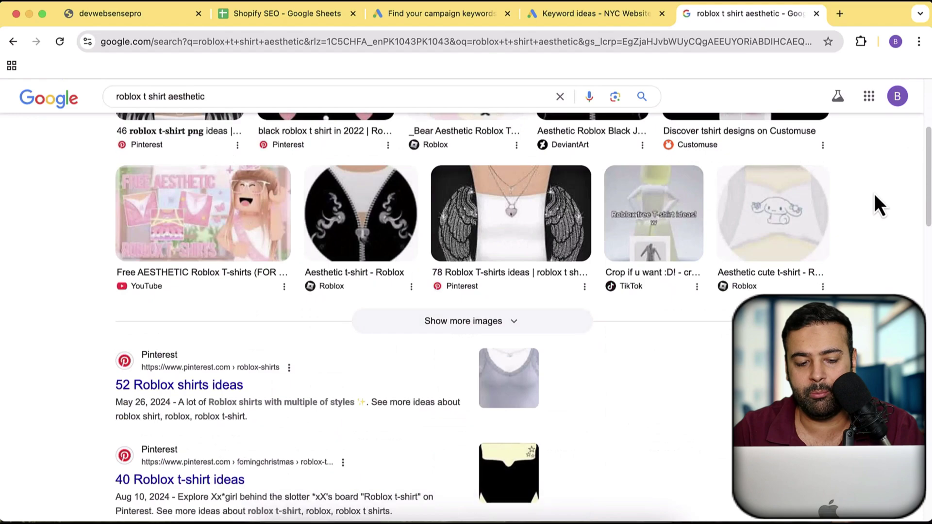
scroll(875, 195, down, 10)
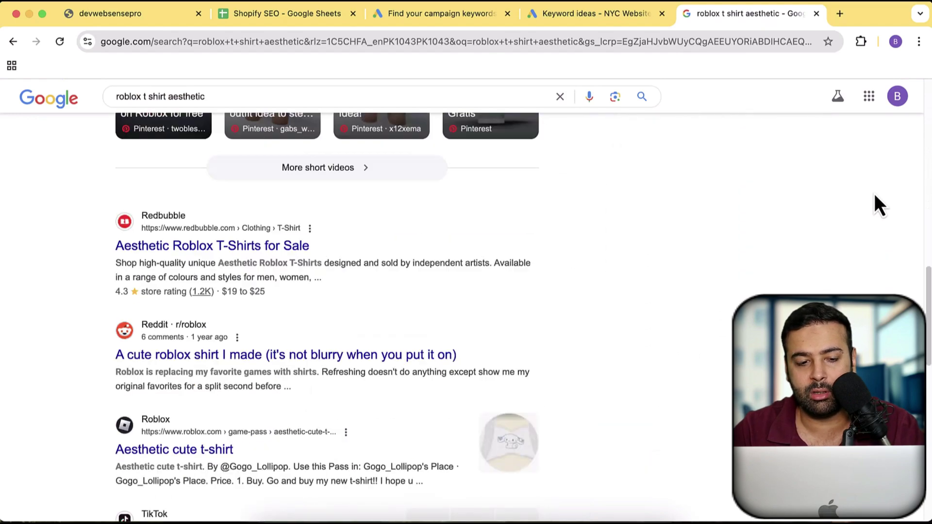
scroll(876, 204, up, 2)
scroll(876, 203, down, 3)
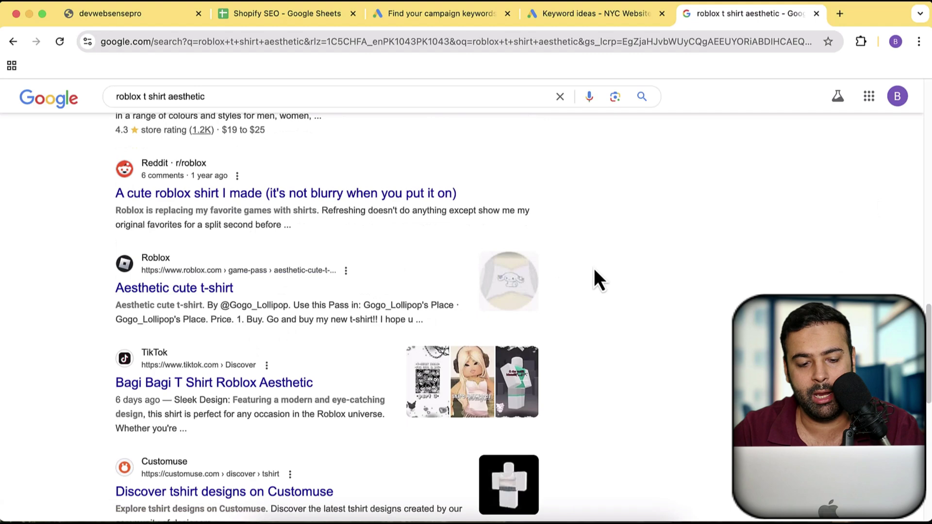
scroll(487, 323, down, 1)
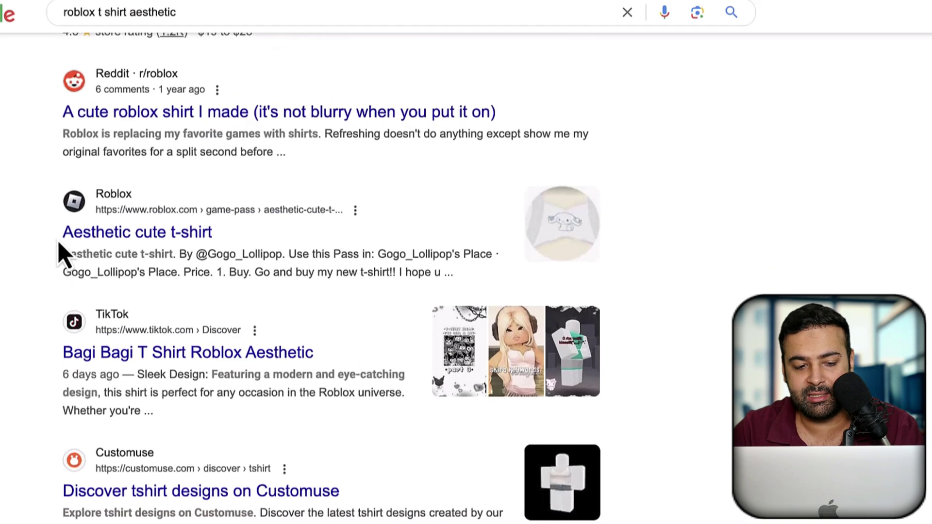
drag(115, 270, 165, 269)
drag(96, 203, 198, 202)
drag(23, 232, 481, 264)
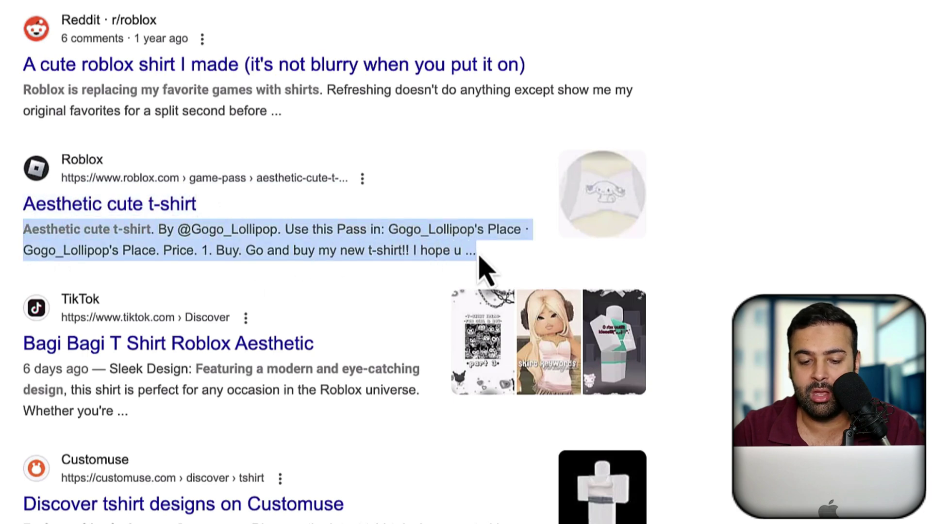
click(432, 271)
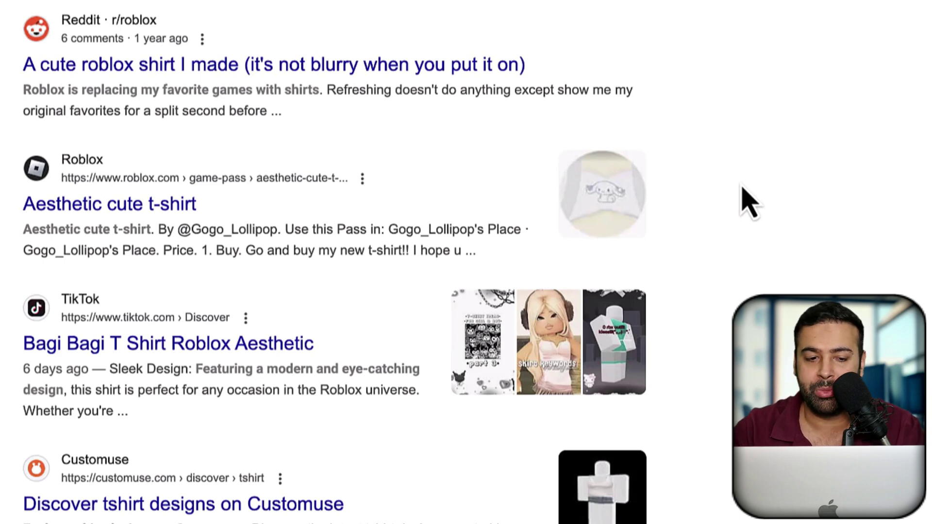
Highlight the whole search query to compare it with the result titles, and dismiss the search suggestions
double_click(157, 96)
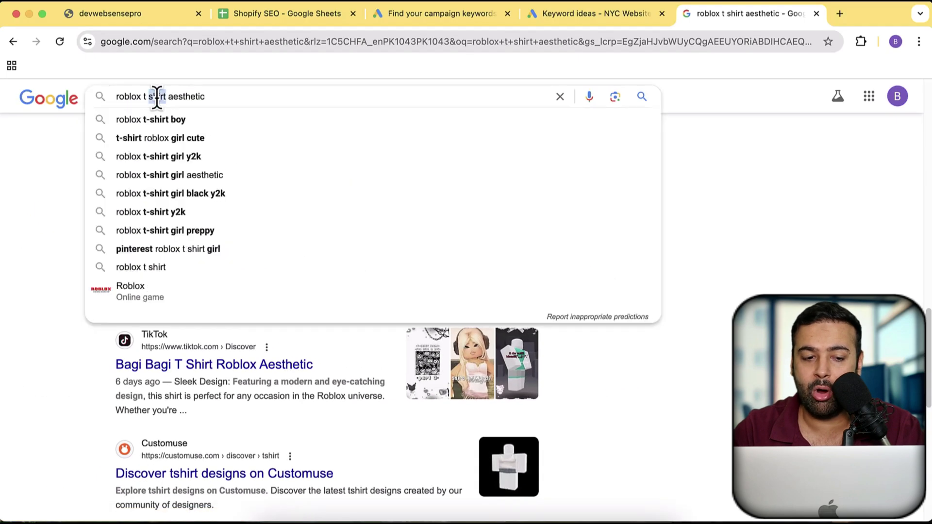
click(157, 96)
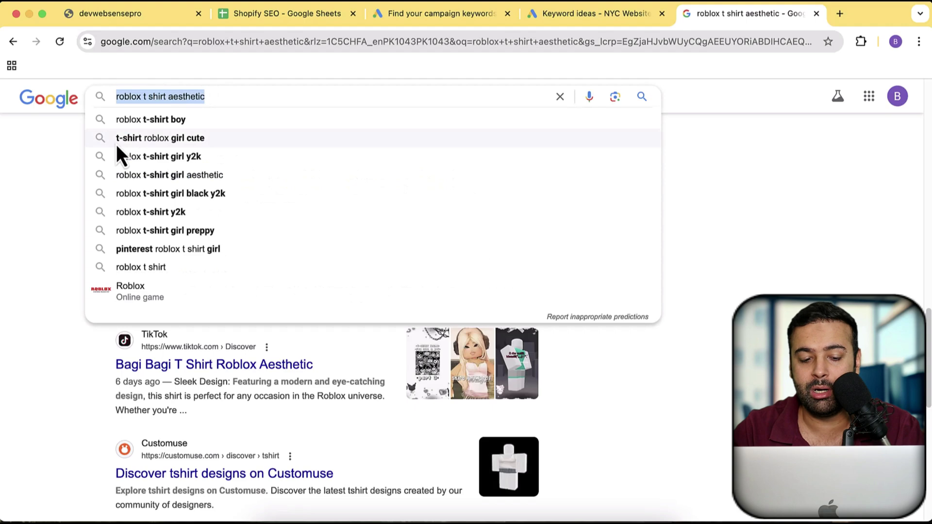
click(72, 243)
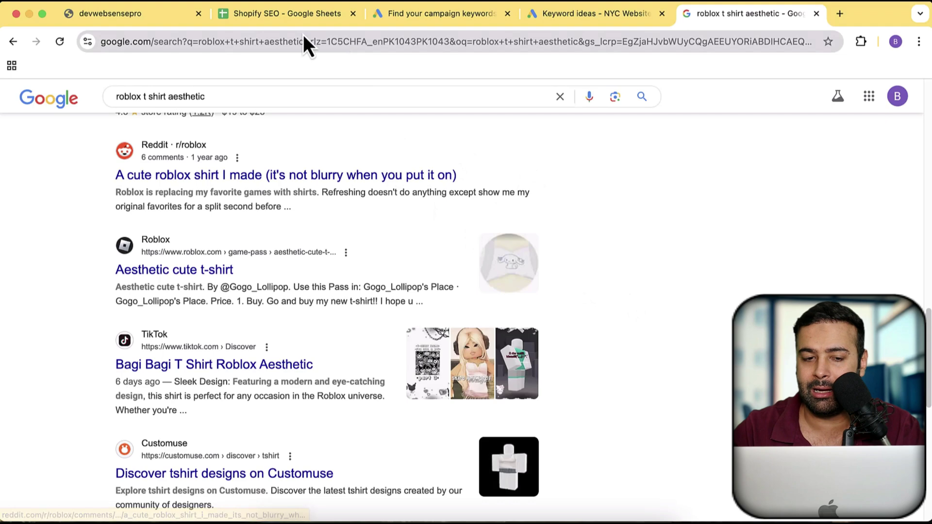
Return to the SEO checklist and open the "Optimizing Title Tags and Description" item's cell
click(299, 20)
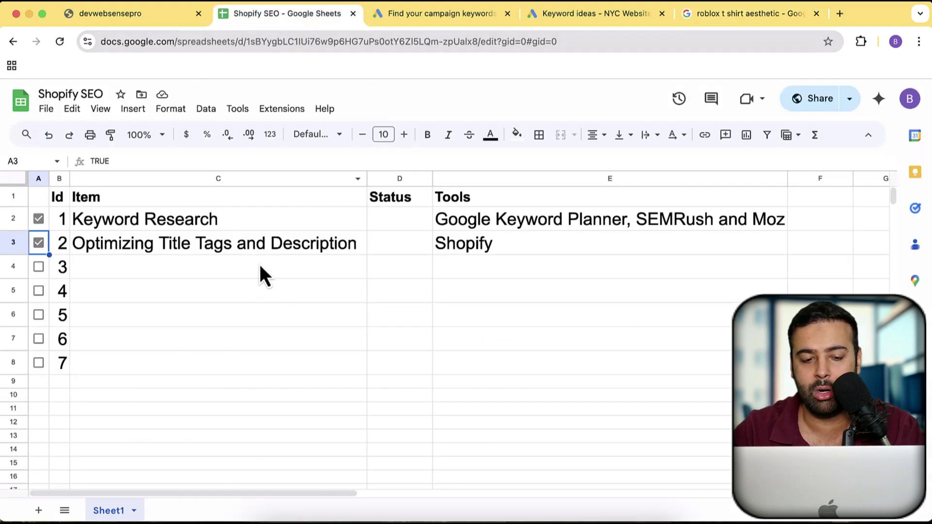
double_click(287, 251)
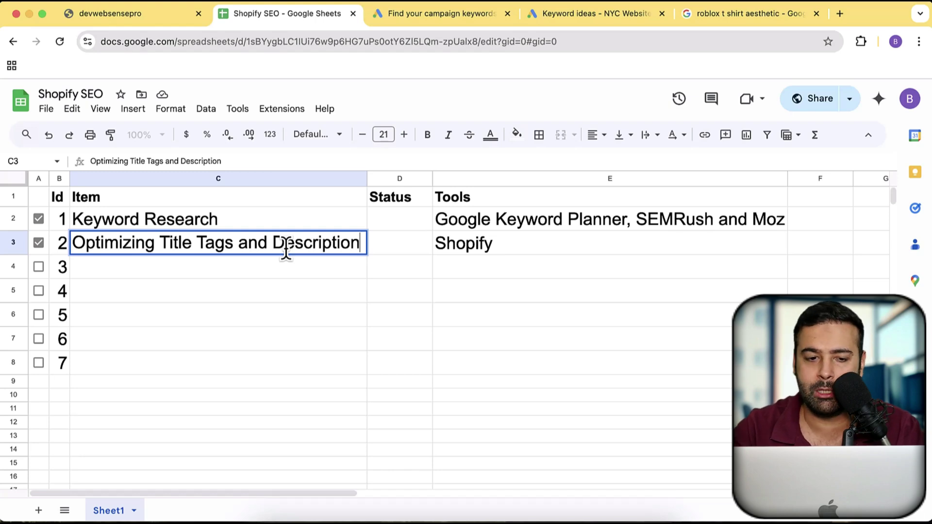
Switch to the storefront preview and look over the home page, including the Pages menu and the banner slideshow
click(165, 19)
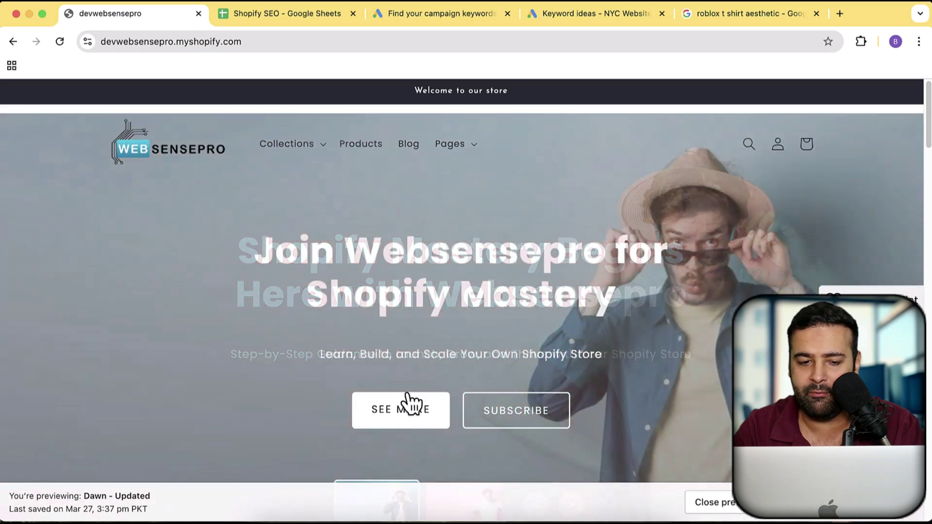
click(467, 146)
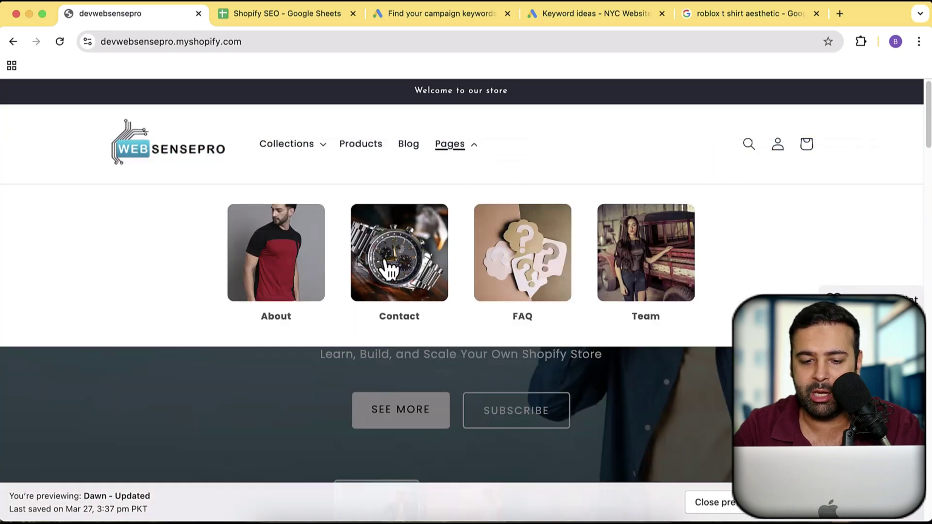
scroll(623, 389, down, 3)
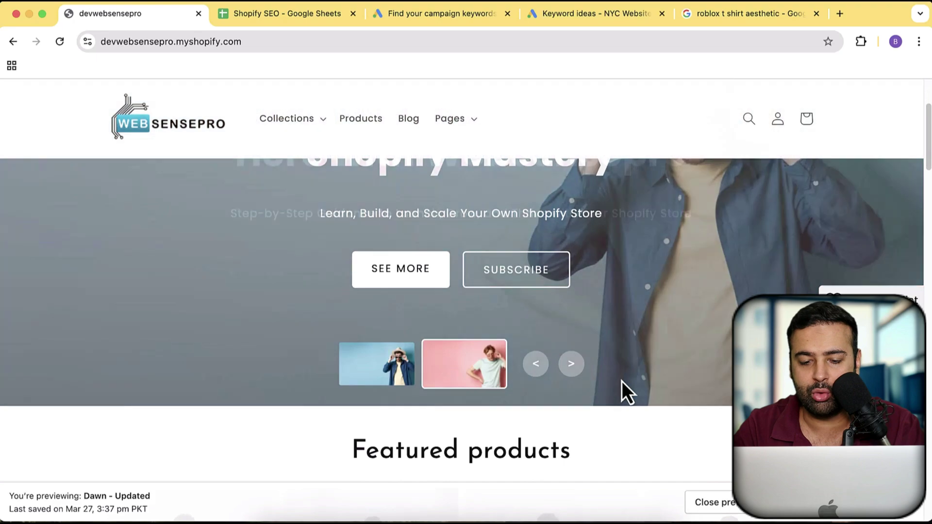
click(566, 378)
click(566, 379)
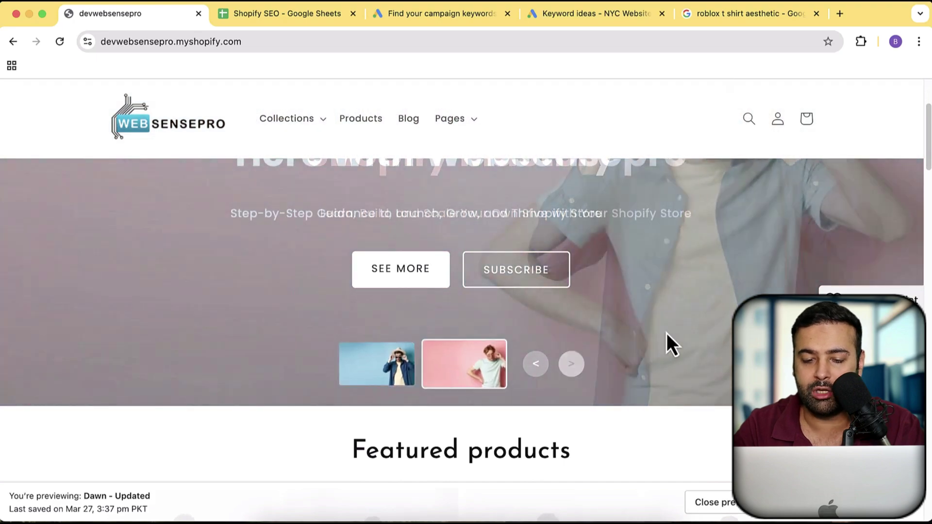
scroll(667, 333, up, 3)
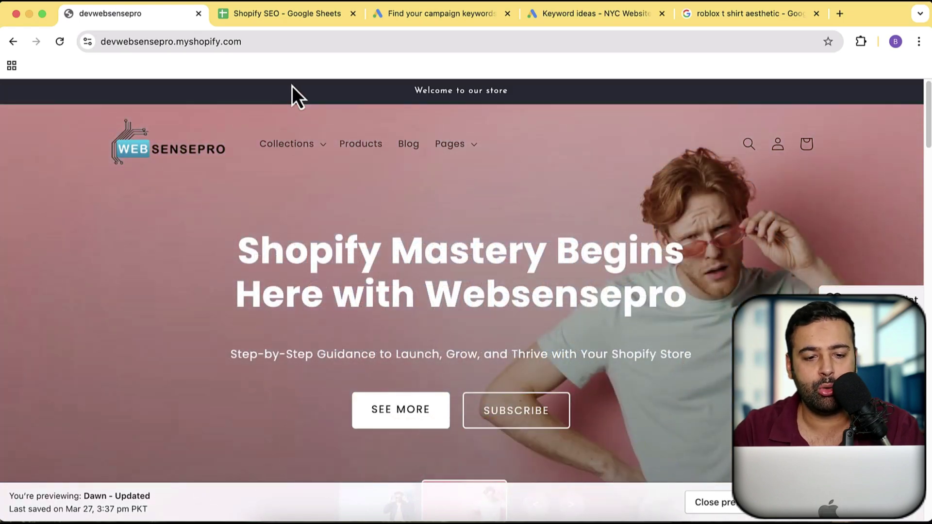
Go to the store's /admin address and open the Online Store preferences at the social sharing image and SEO section
click(285, 44)
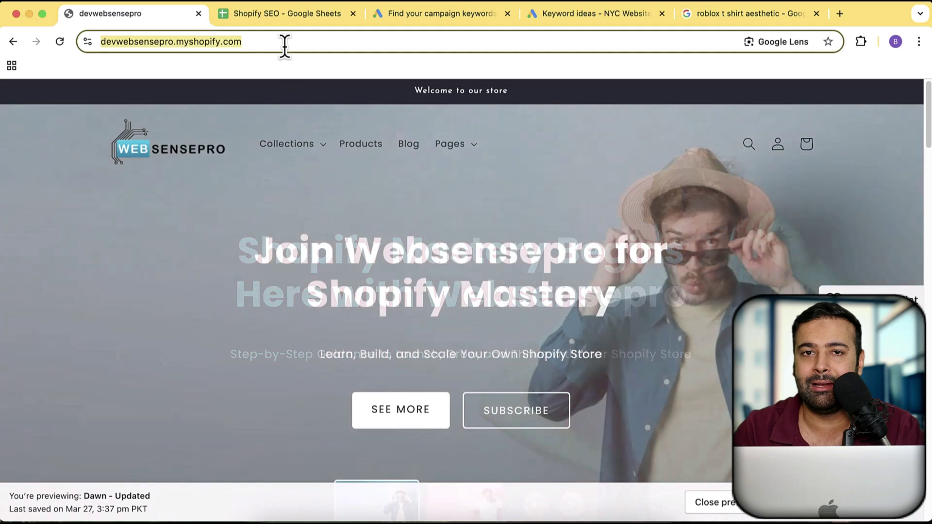
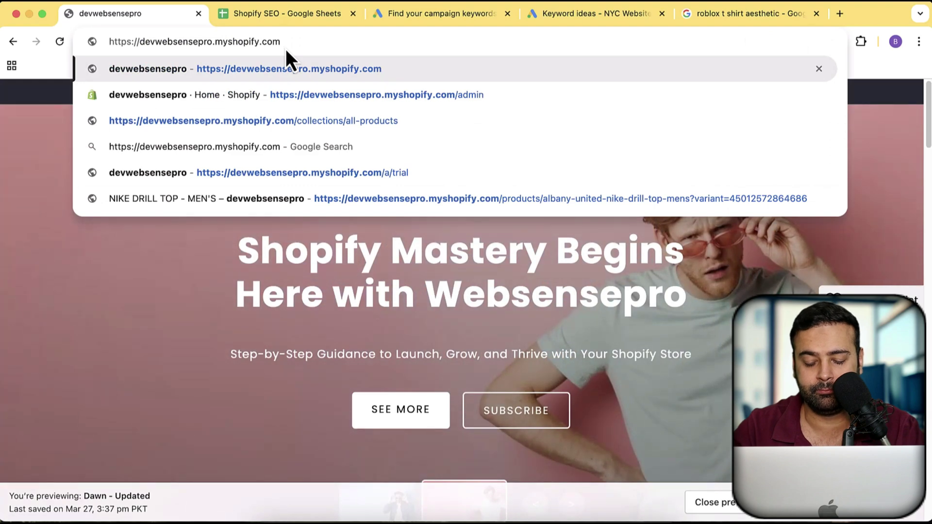
text(/admin)
key(Return)
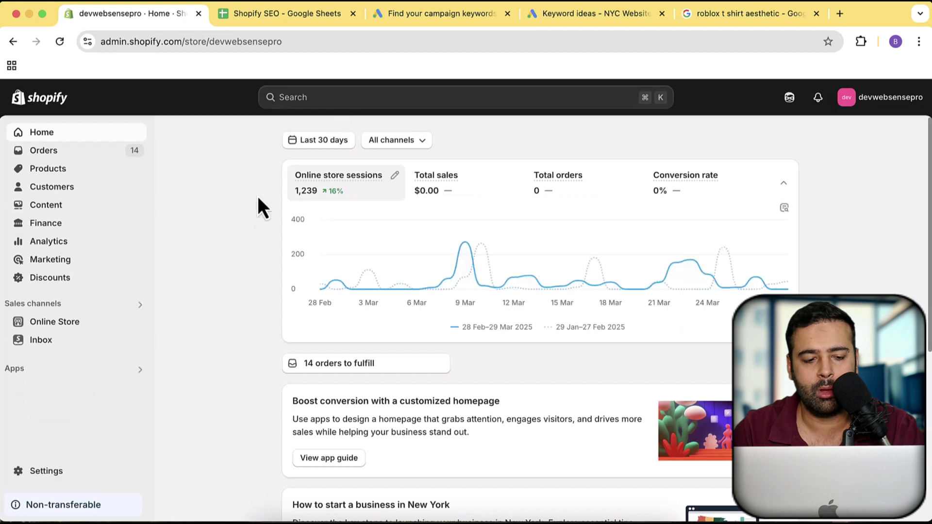
click(86, 330)
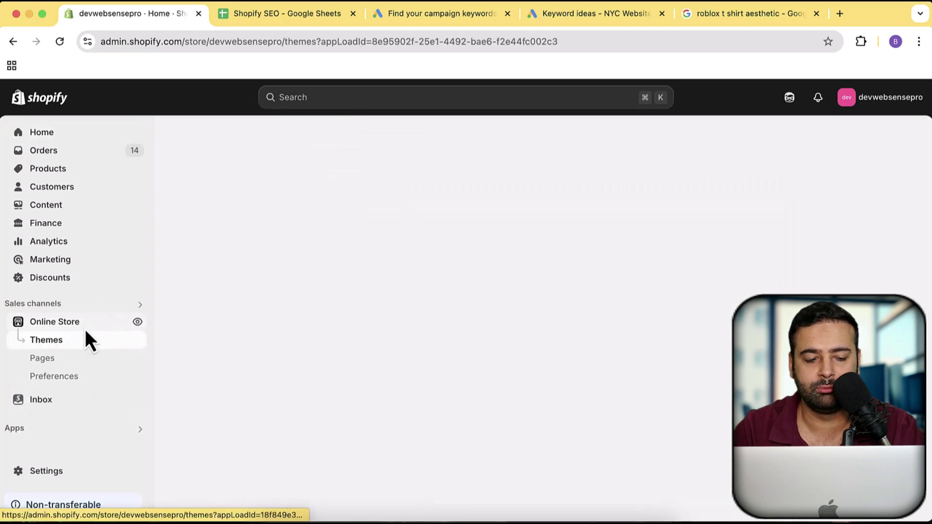
click(68, 378)
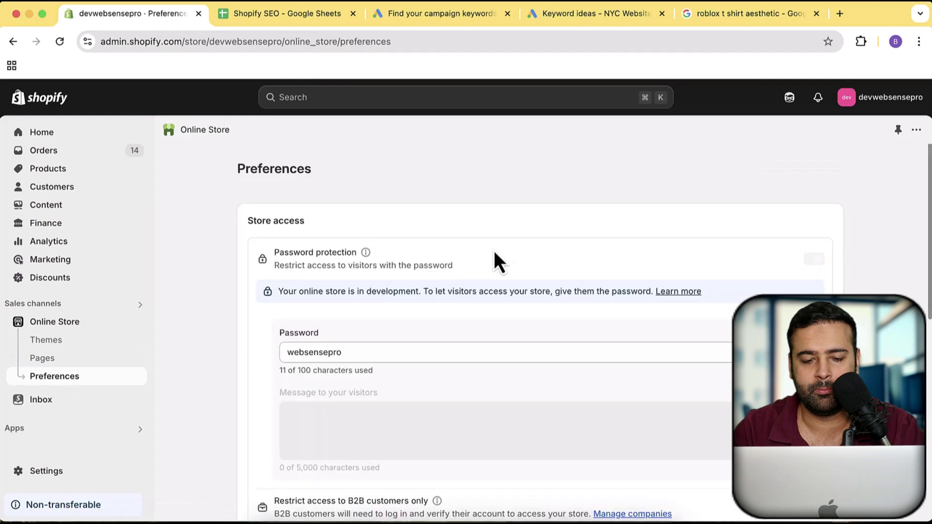
scroll(873, 214, down, 10)
scroll(873, 209, down, 1)
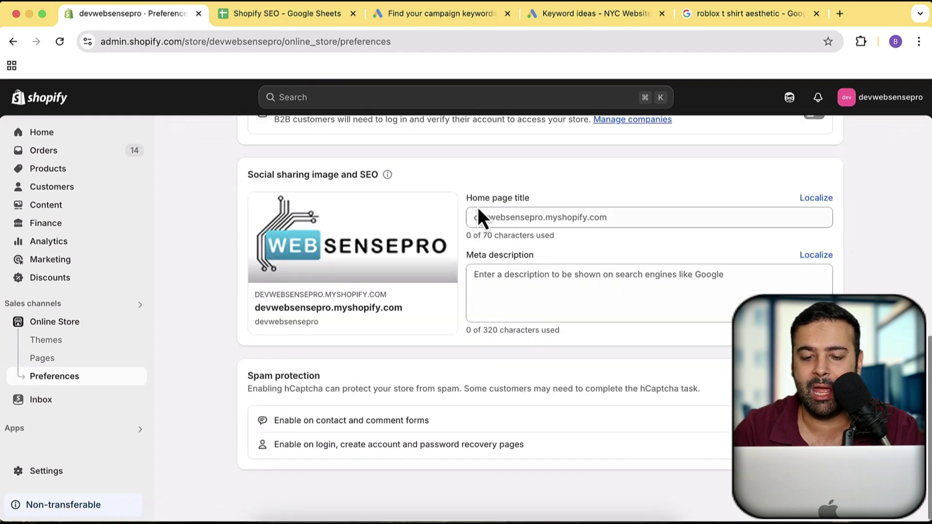
Highlight the "Home page title" and "Meta description" labels to examine the two home page SEO fields
drag(468, 199, 525, 200)
drag(474, 264, 548, 260)
click(541, 281)
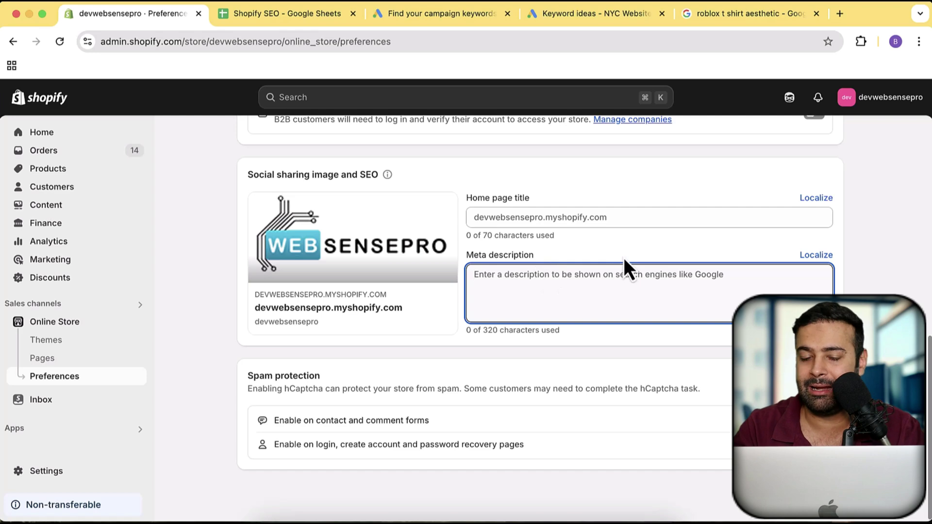
Begin the home page title with the brand name "WebSensePro - ", correcting its capitalization
click(552, 219)
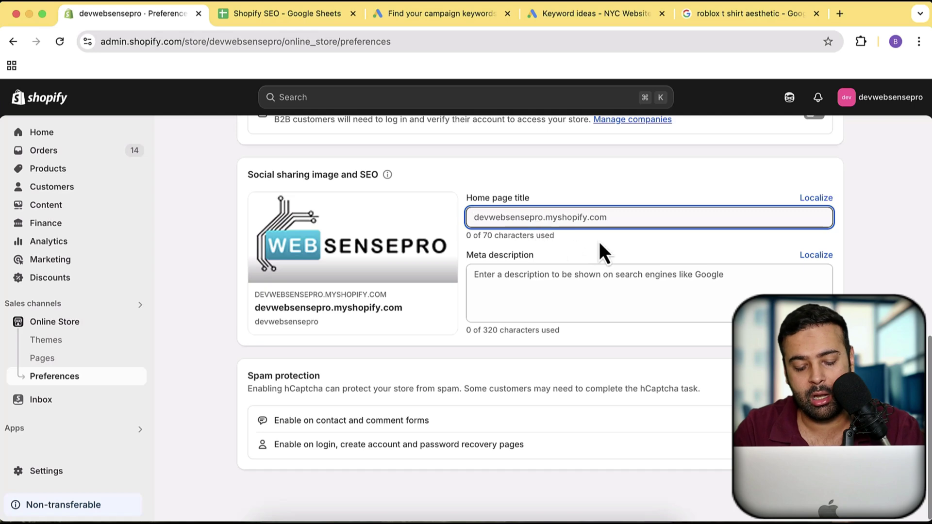
text(Webs)
key(BackSpace)
text(SensepOR)
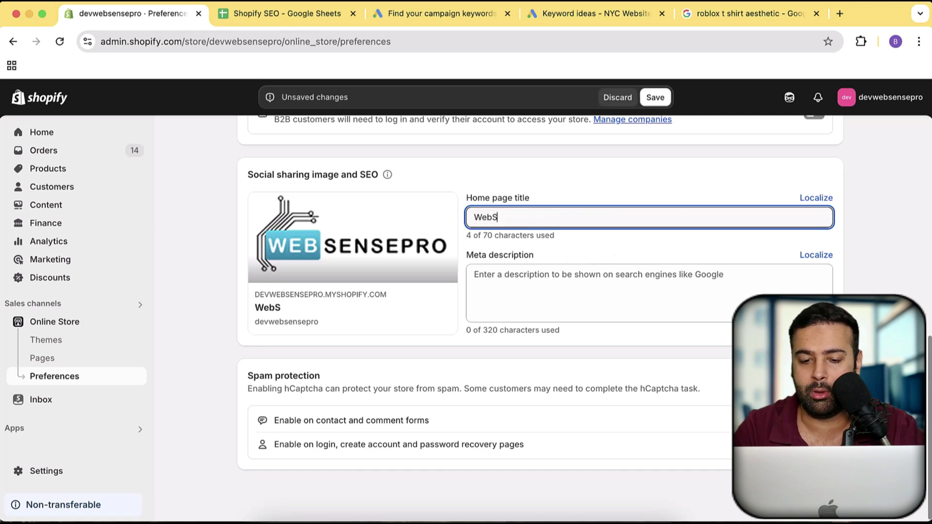
key(BackSpace)
key(BackSpace)
text(RO)
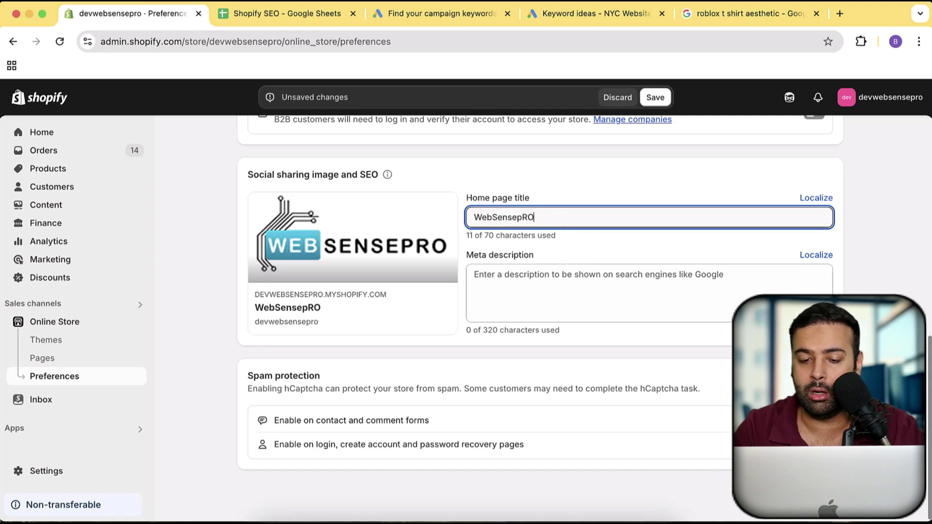
key(BackSpace)
key(BackSpace)
text(pRO)
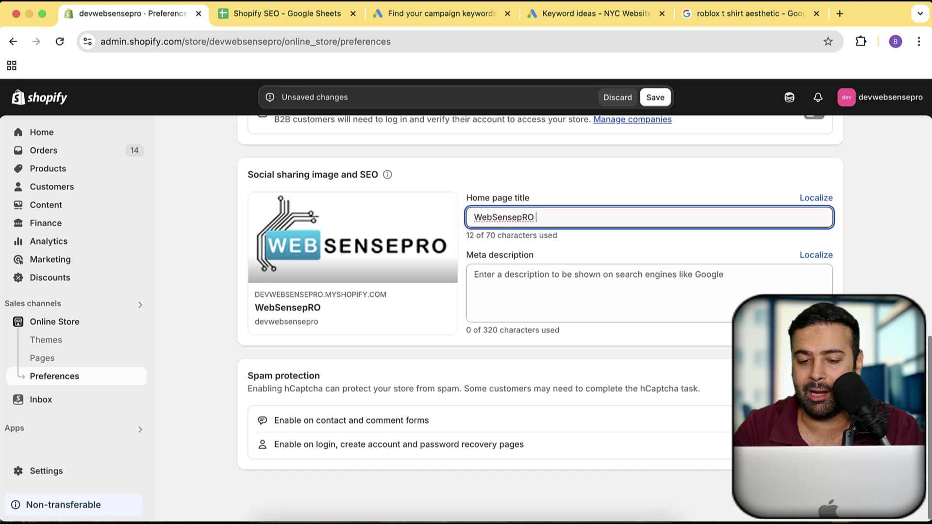
key(BackSpace)
key(BackSpace)
key(BackSpace)
text(Pro - )
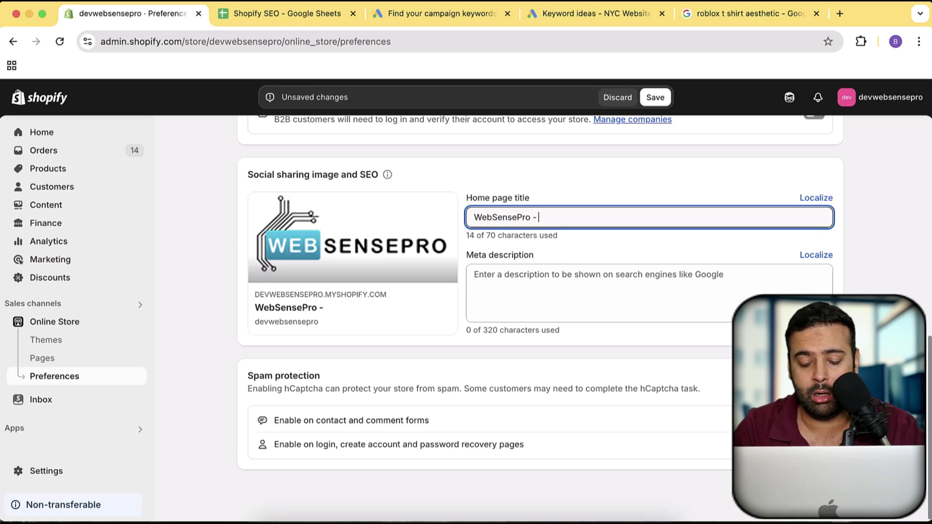
Add "Trousers, Tshirts and Clothing Store" after the brand name in the home page title
text(Trousers,)
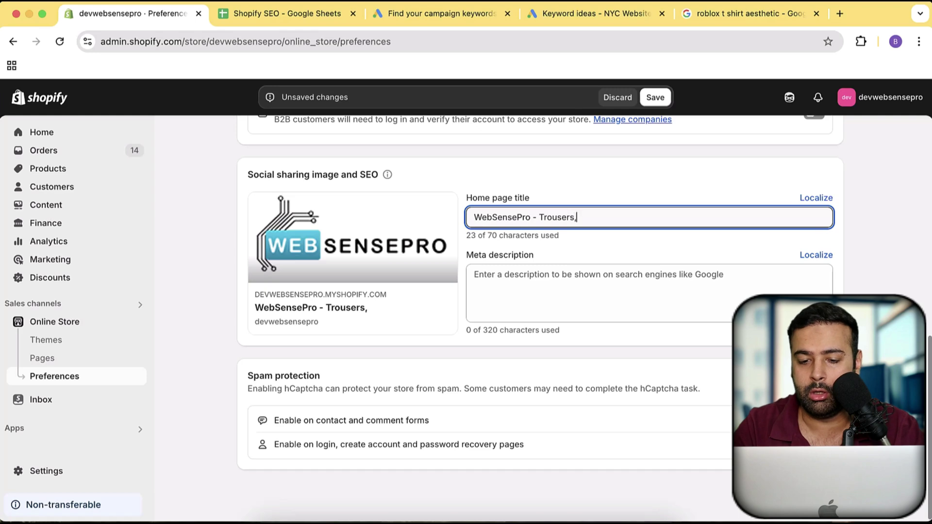
text( Tshirts and )
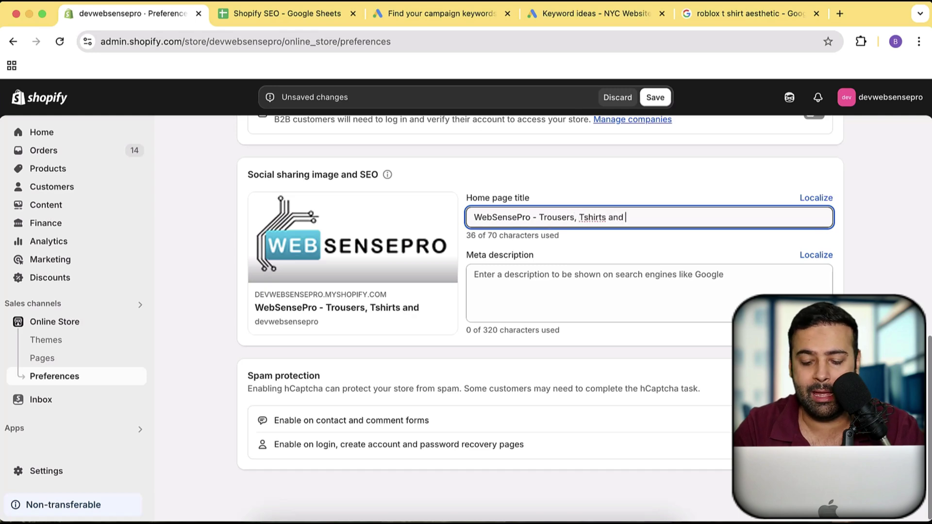
text(Clothi)
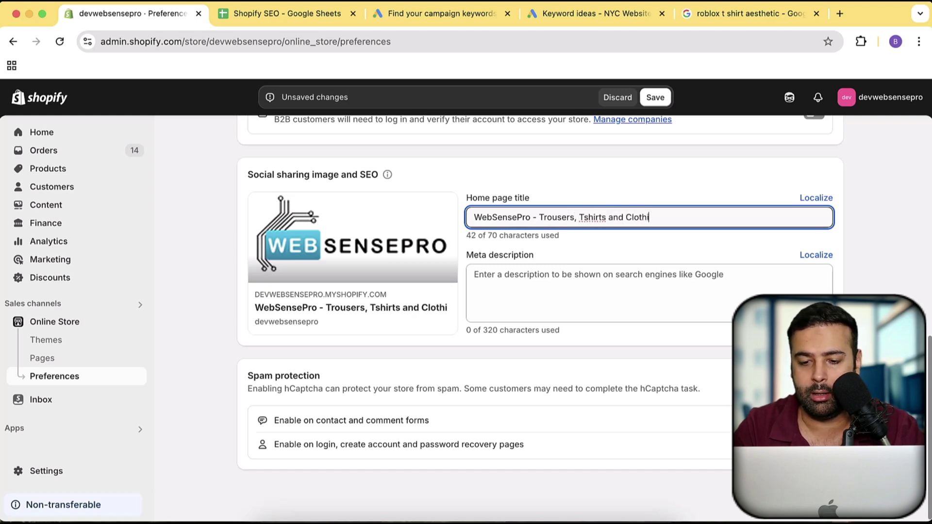
text(ng Store)
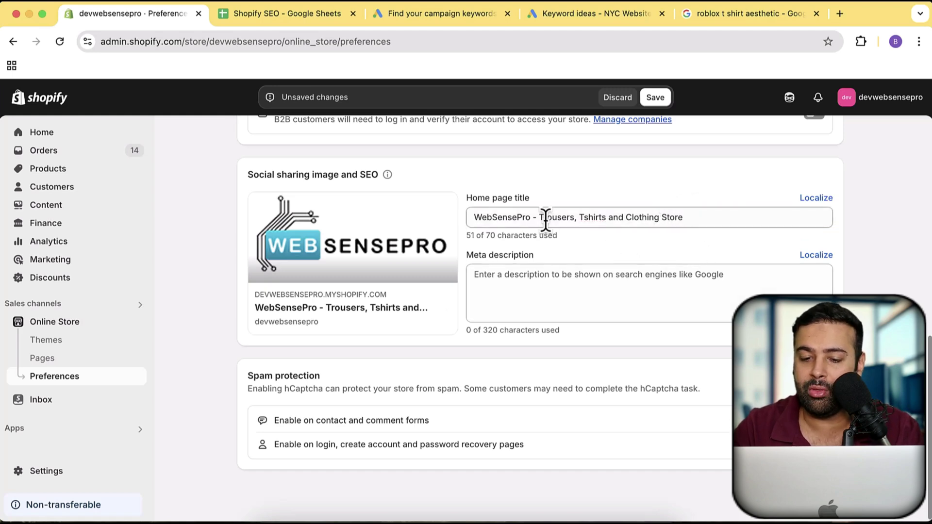
Move the keyword phrase ahead of the brand so the home page title reads "Trousers, Tshirts and Clothing Store - WebSensePro"
drag(538, 217, 711, 222)
key(super+c)
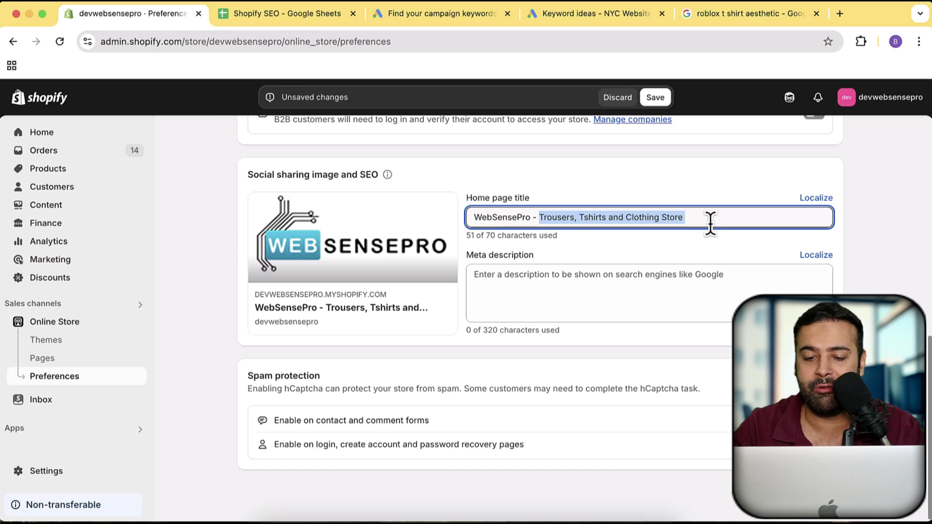
key(BackSpace)
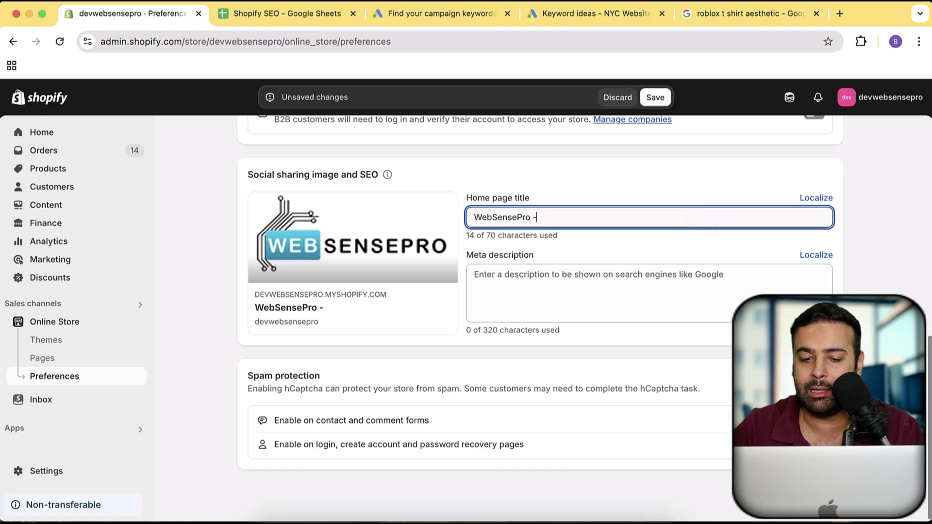
key(super+Left)
key(super+v)
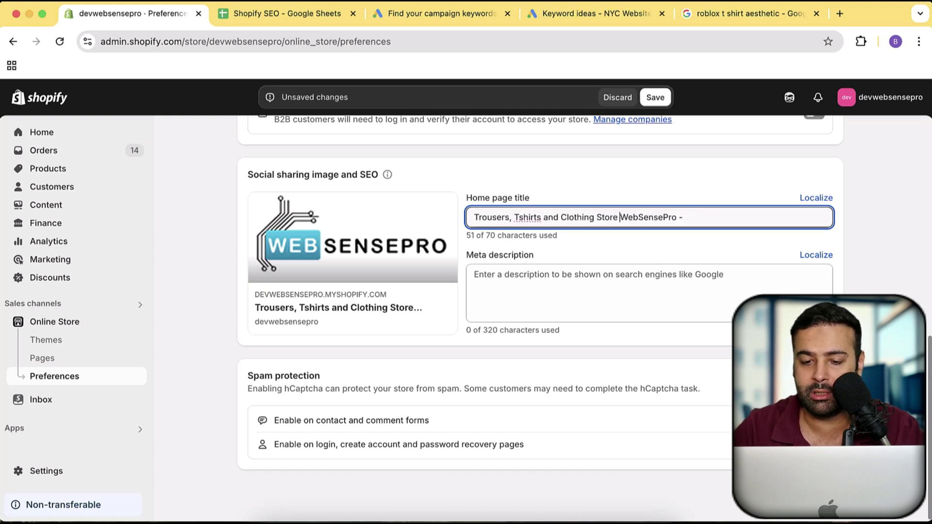
text(-)
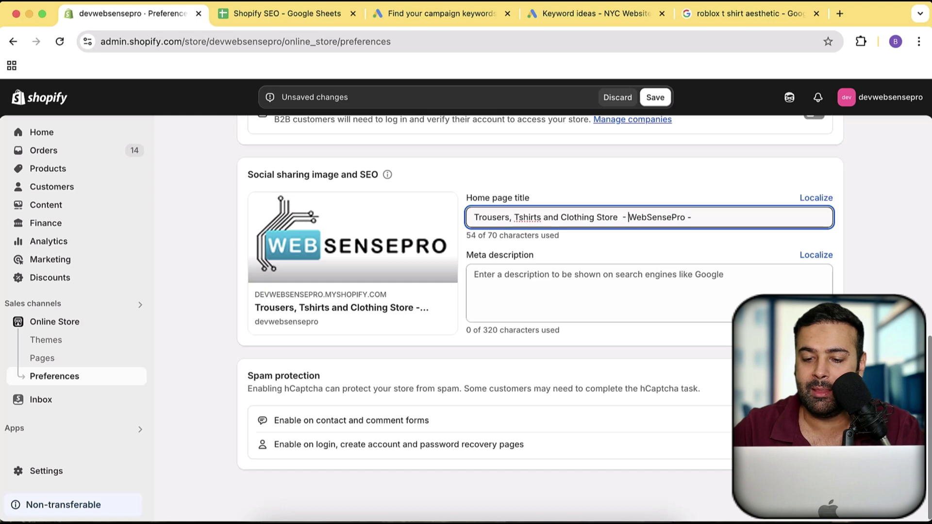
key(BackSpace)
key(BackSpace)
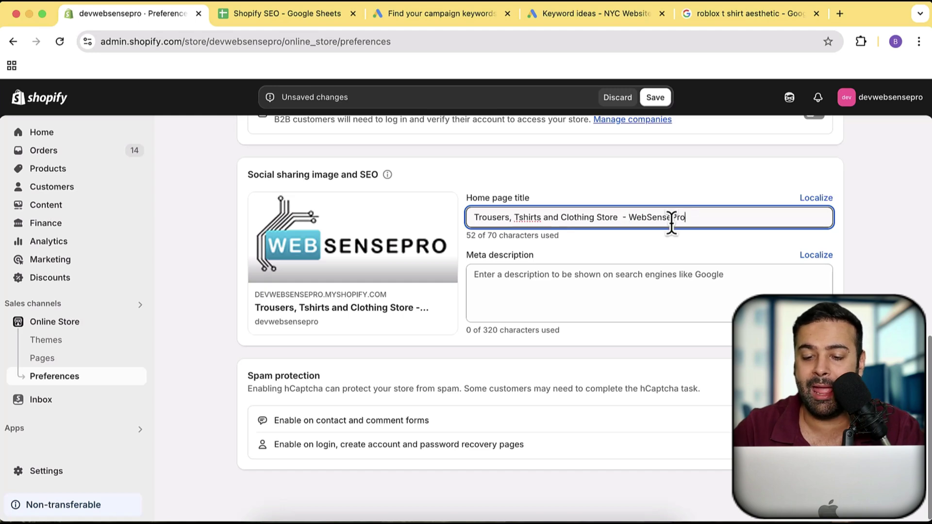
drag(684, 217, 485, 217)
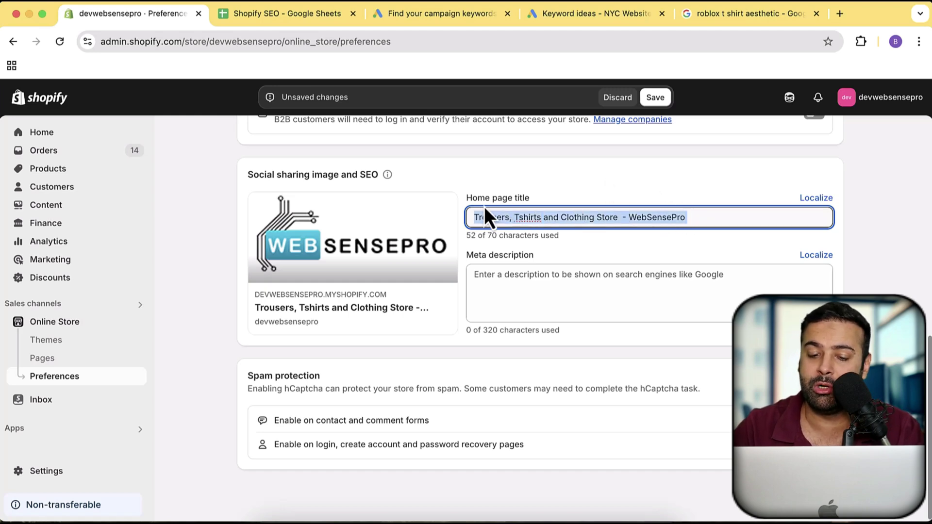
click(607, 260)
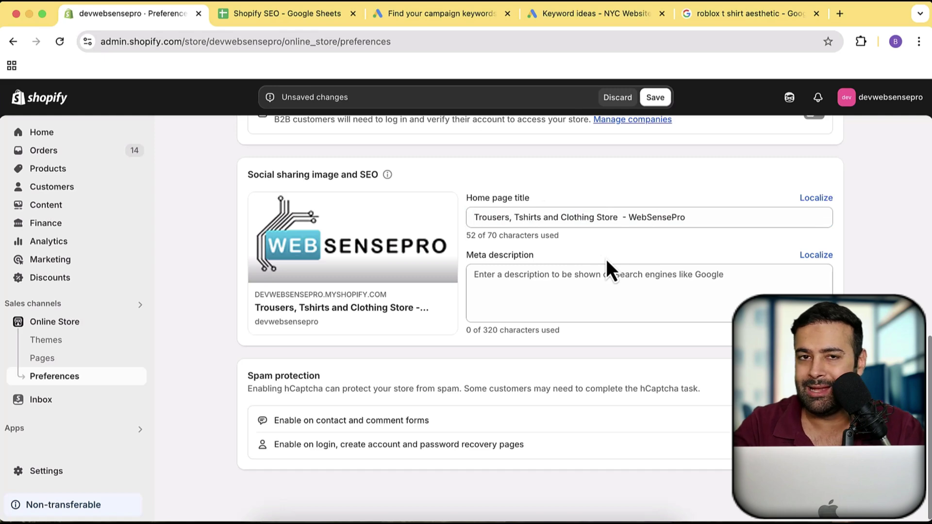
Copy the keyword phrase from the title into the meta description and extend it to "Trousers, Tshirts and Clothing Store - Free Shipping"
click(527, 296)
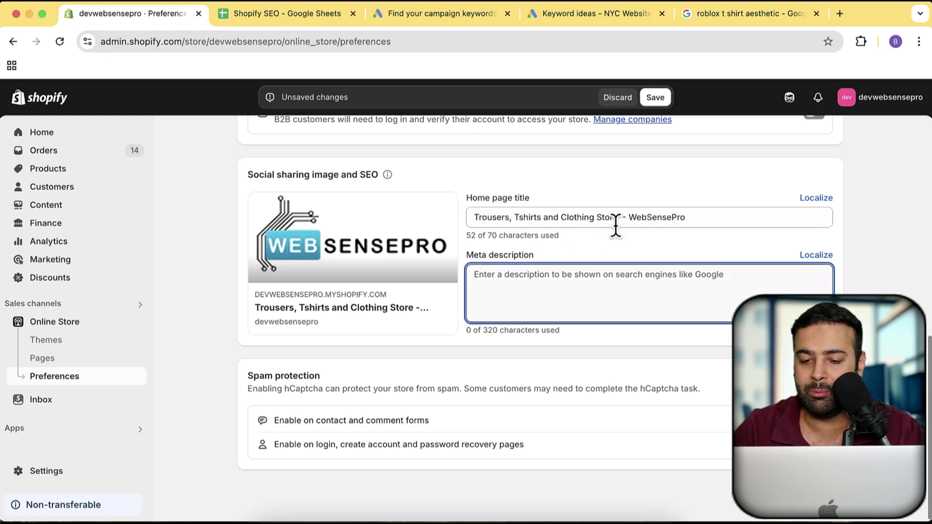
drag(618, 217, 446, 221)
click(544, 297)
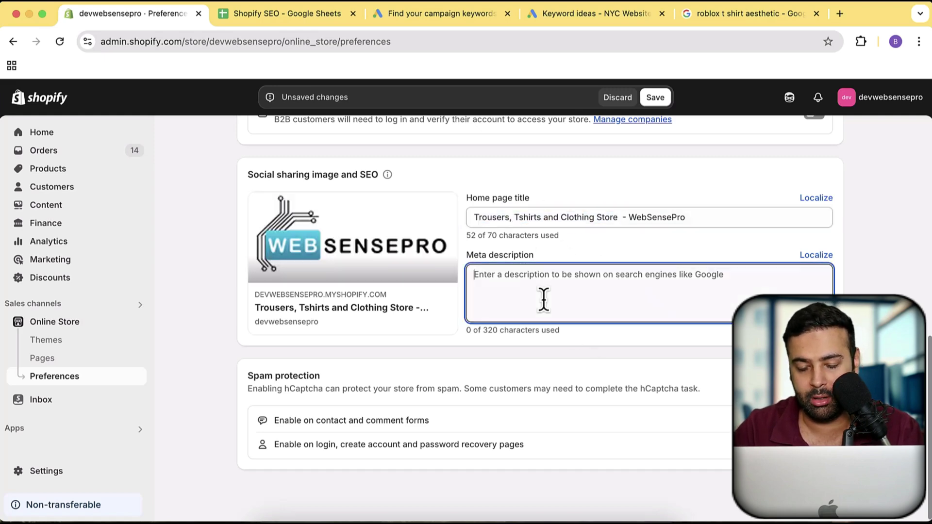
drag(613, 217, 474, 219)
key(super+c)
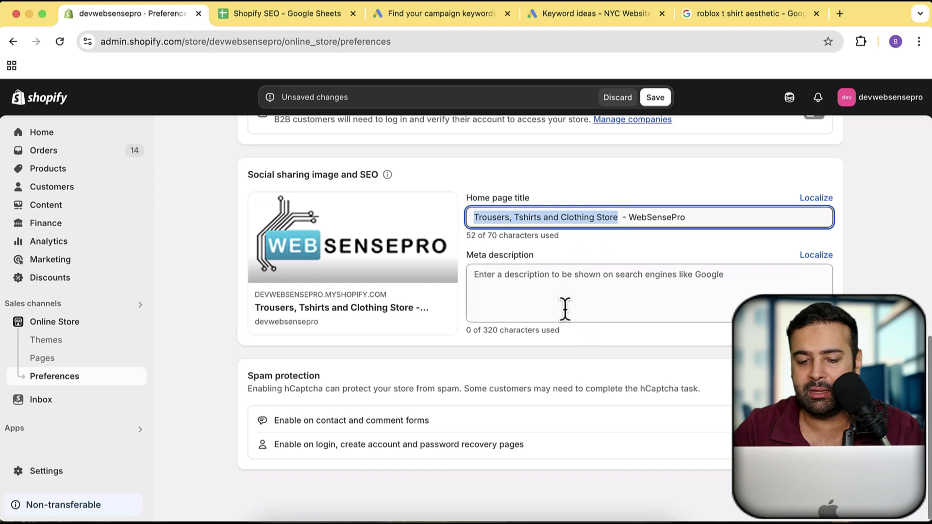
click(564, 297)
key(super+v)
text(- )
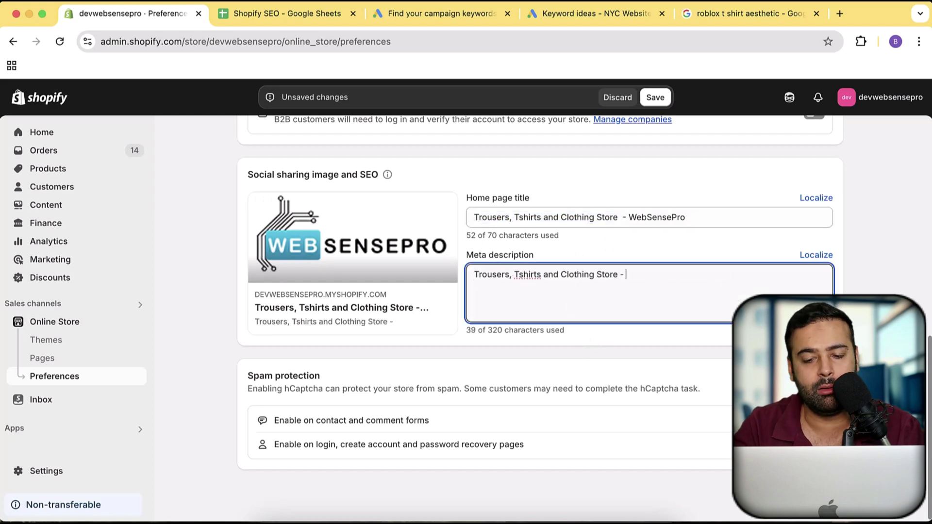
text(Free Shipping)
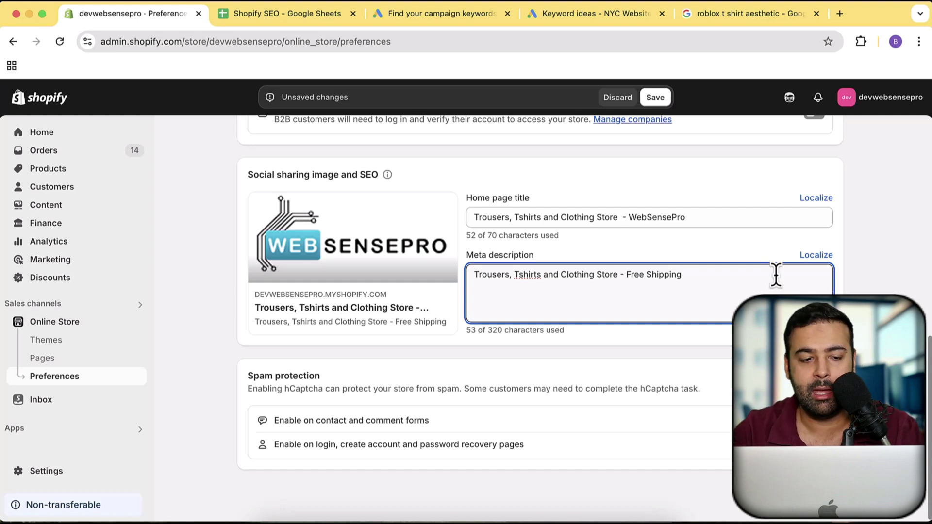
Leave the preferences without saving the changes and open the store's product list
click(60, 173)
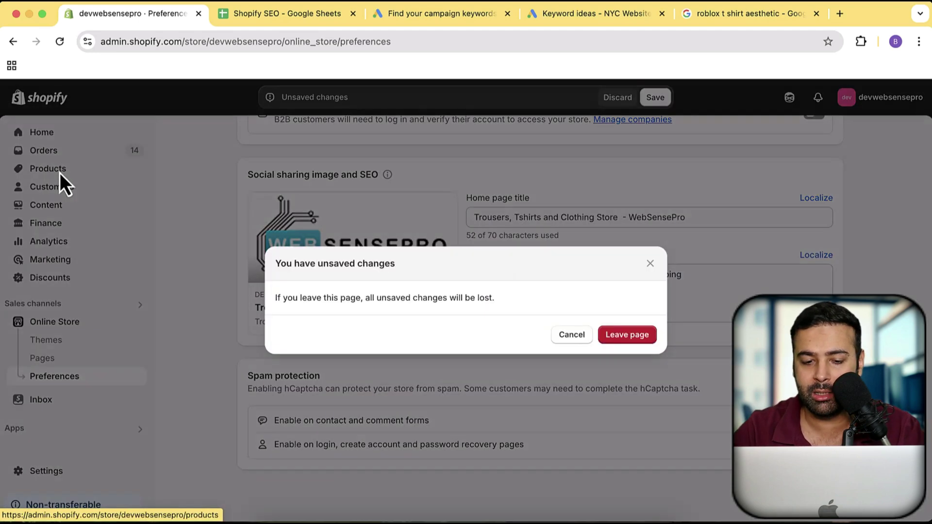
click(619, 350)
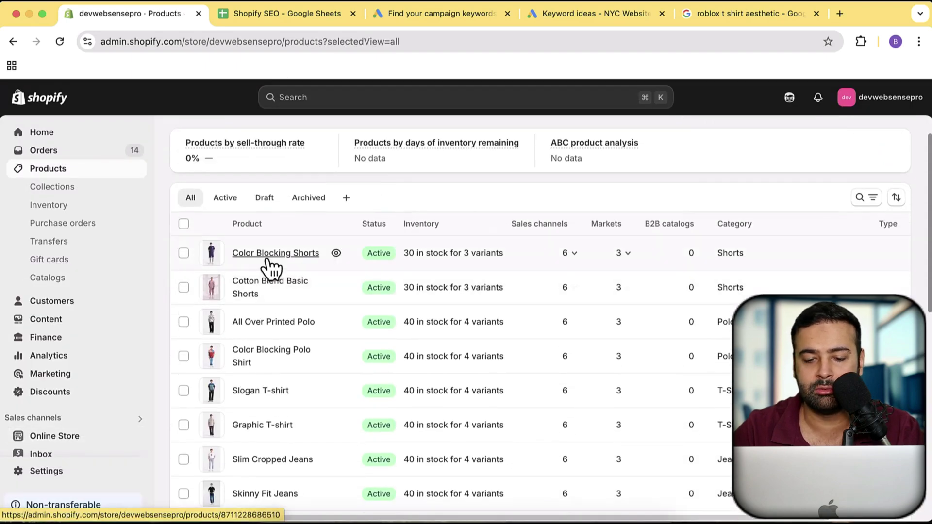
Open the Color Blocking Shorts product and open its search engine listing for editing
click(268, 256)
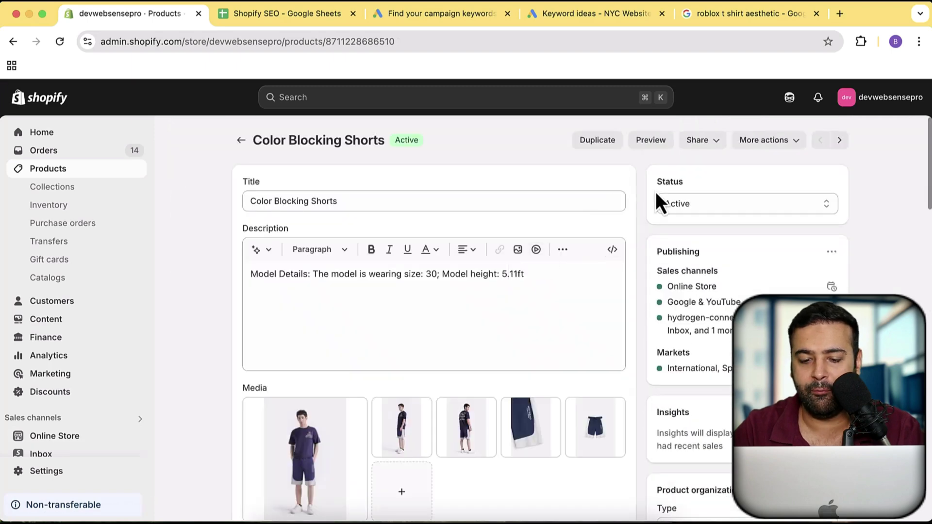
scroll(648, 202, down, 20)
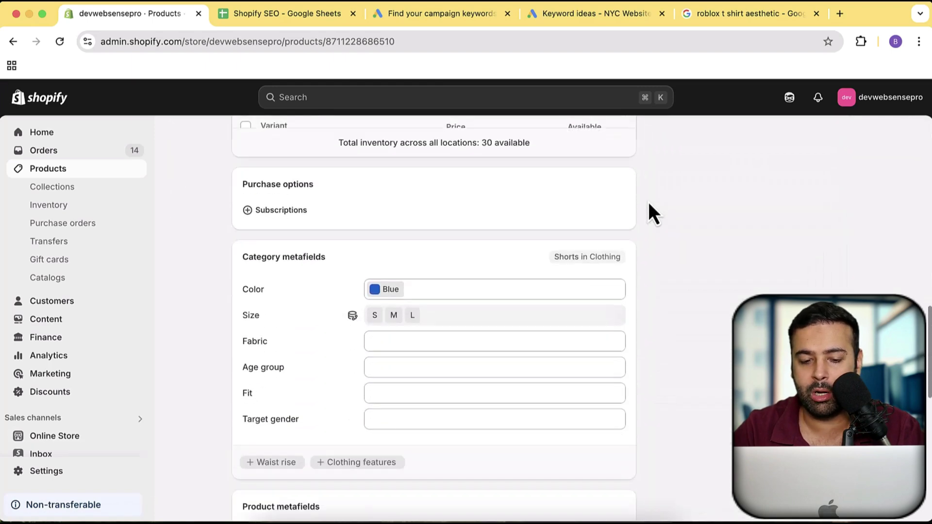
scroll(648, 202, down, 5)
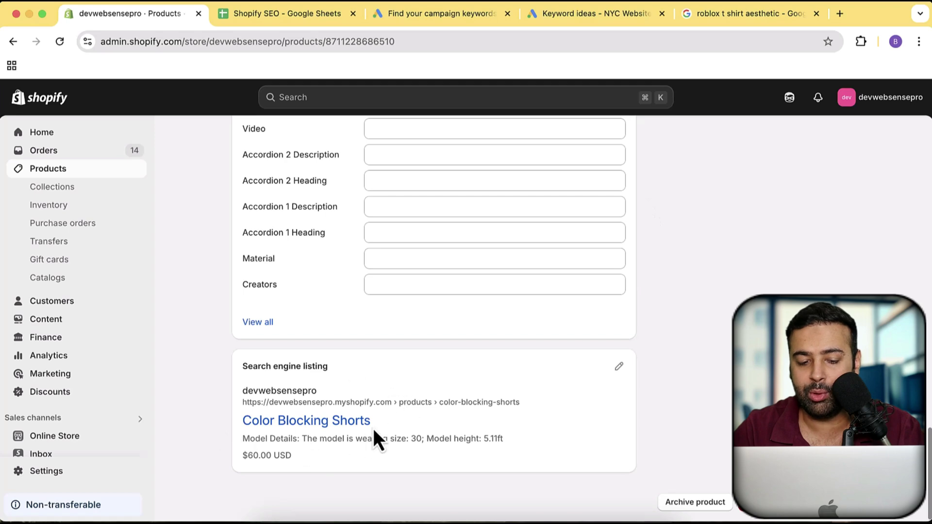
triple_click(294, 366)
click(295, 366)
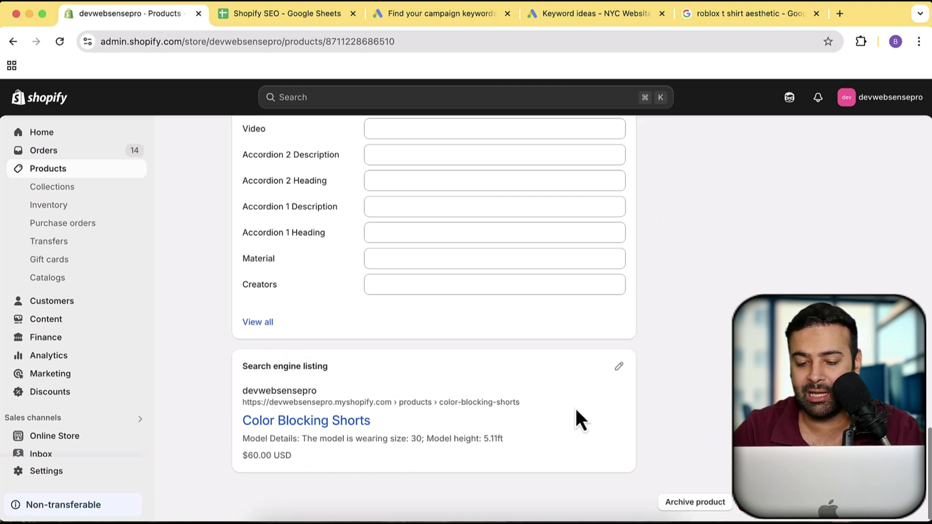
click(619, 367)
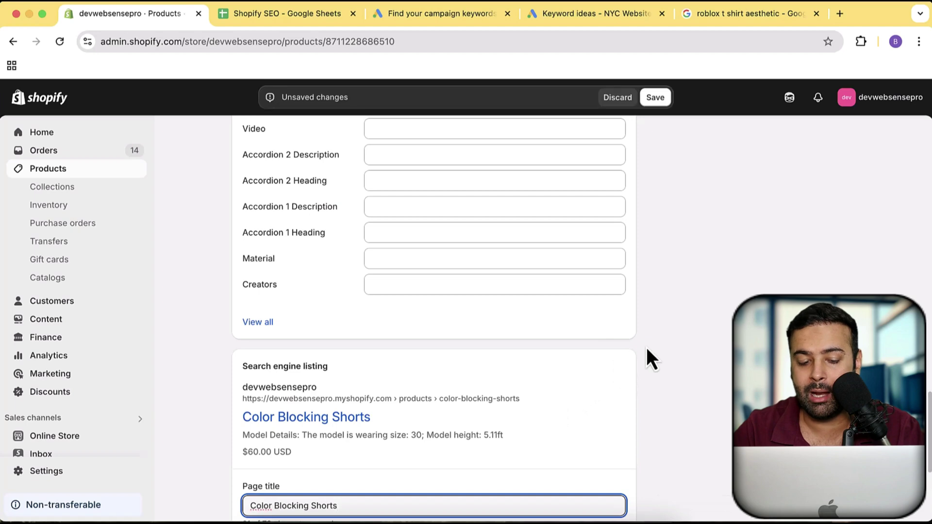
scroll(646, 348, down, 5)
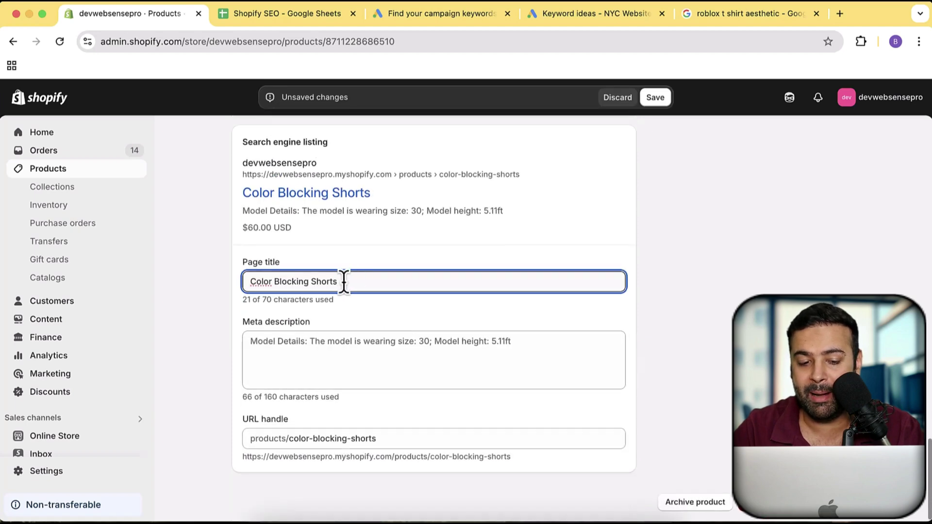
Examine the page title and meta description fields in the product's search engine listing, including their character limits
click(364, 356)
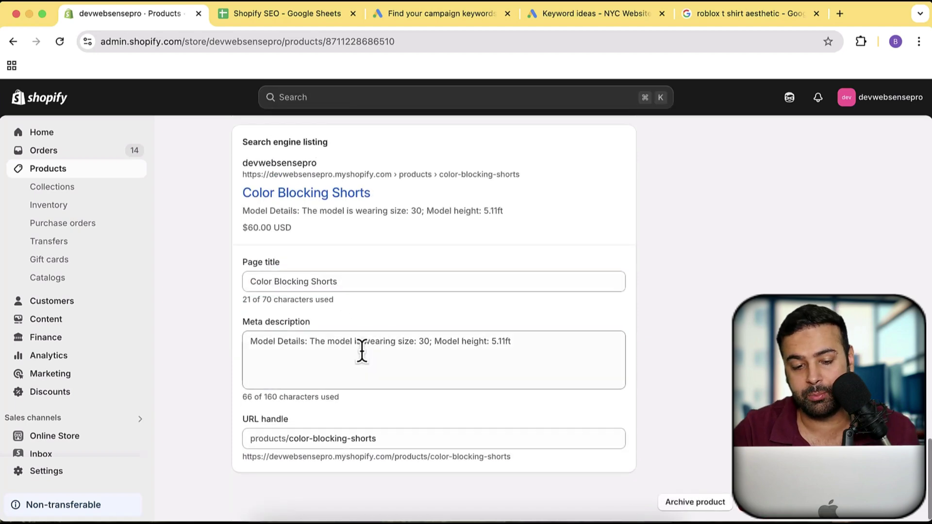
click(383, 283)
key(Escape)
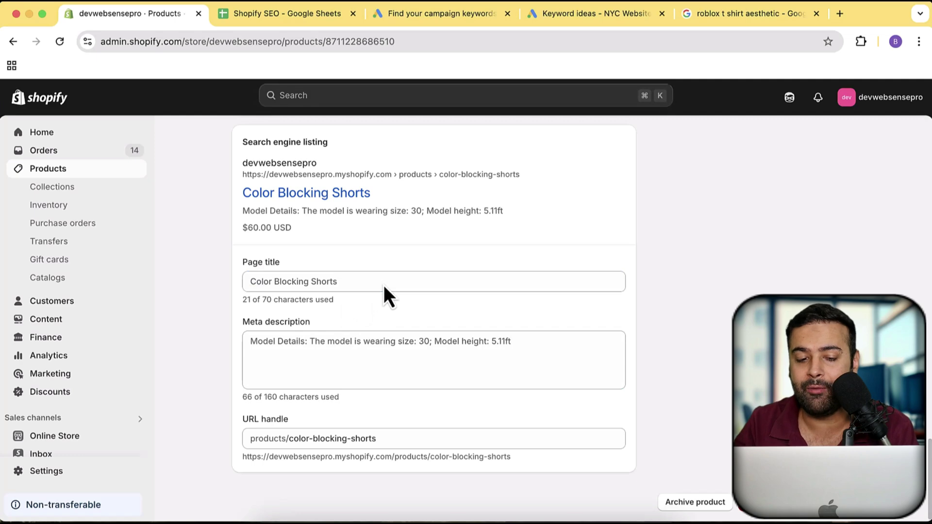
click(382, 283)
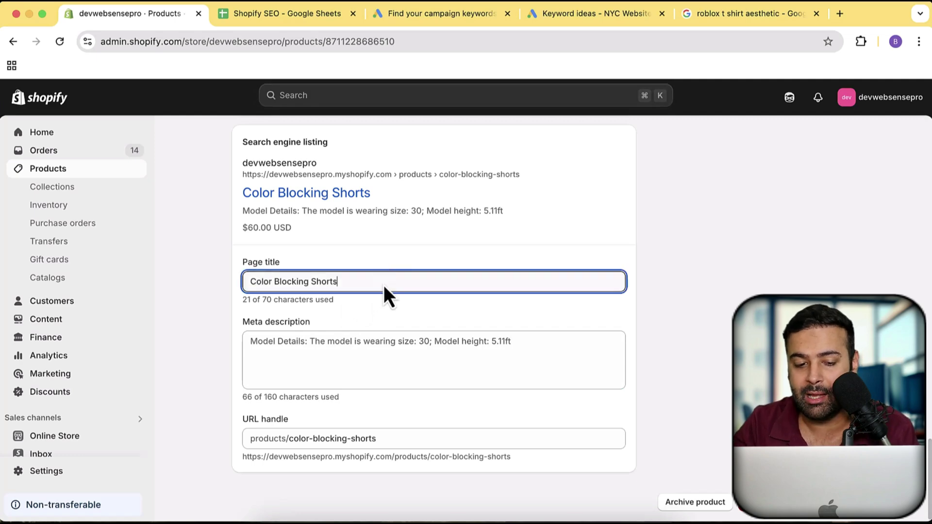
click(266, 300)
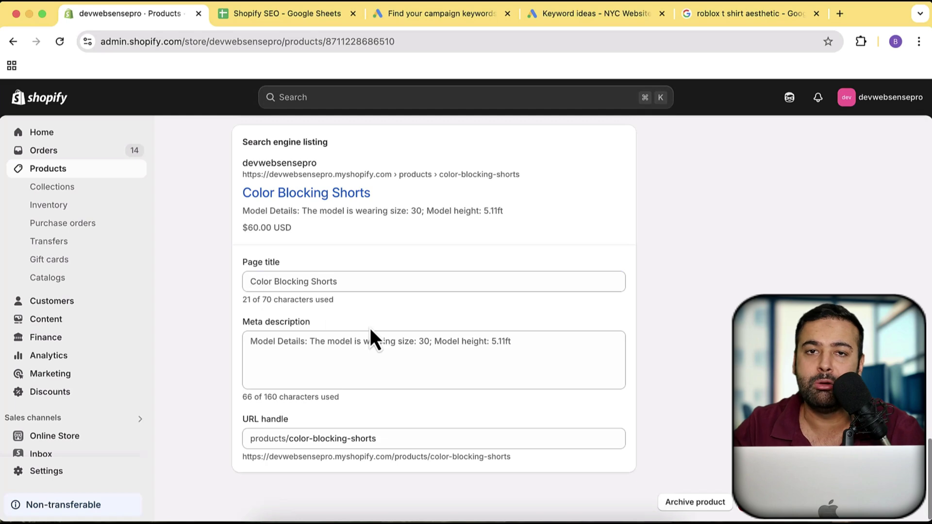
click(359, 345)
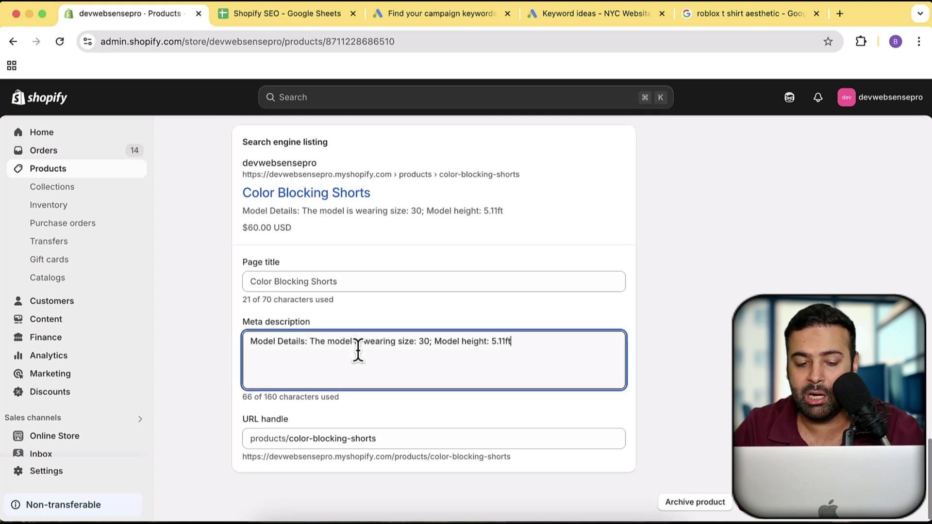
click(272, 402)
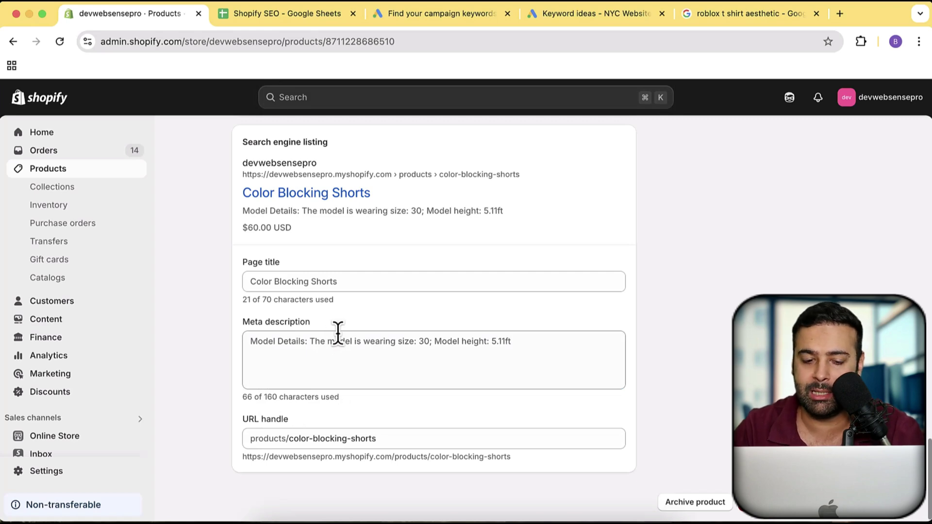
click(301, 343)
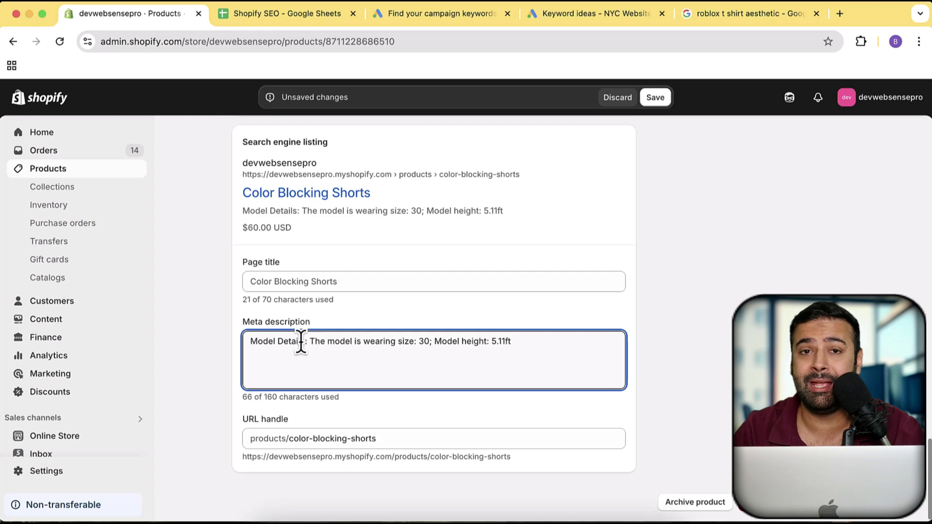
click(614, 209)
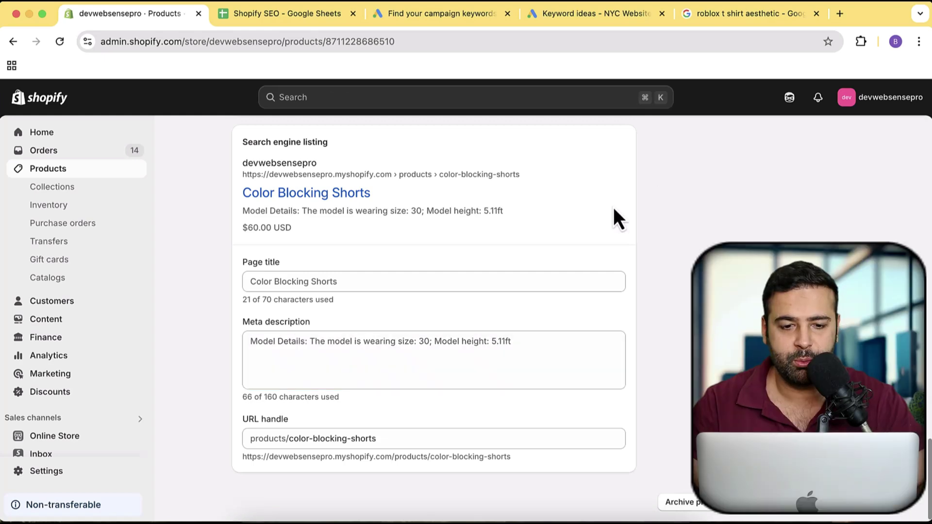
In the Shopify SEO sheet, tick item 3 and fill it in as "Optimizing Images" with the tools "Shopify, alt tags"
click(302, 21)
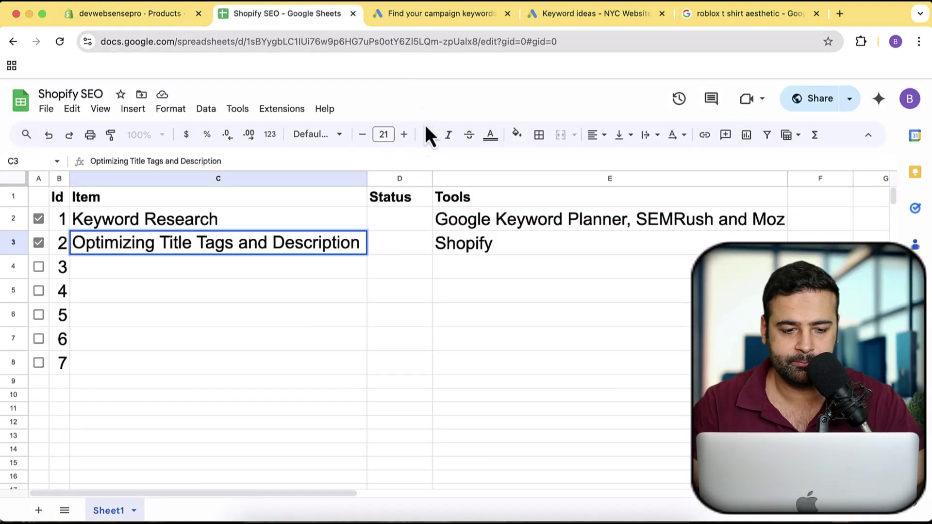
click(38, 267)
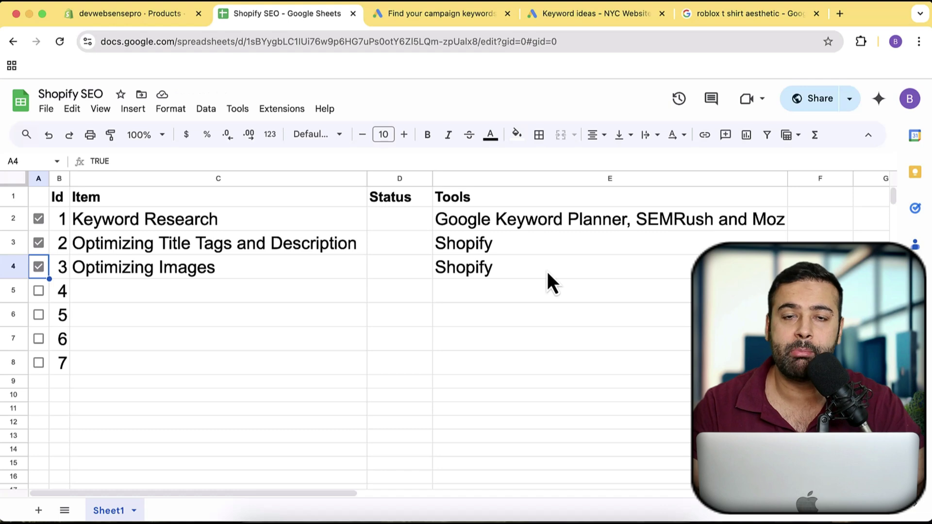
double_click(504, 268)
text(, )
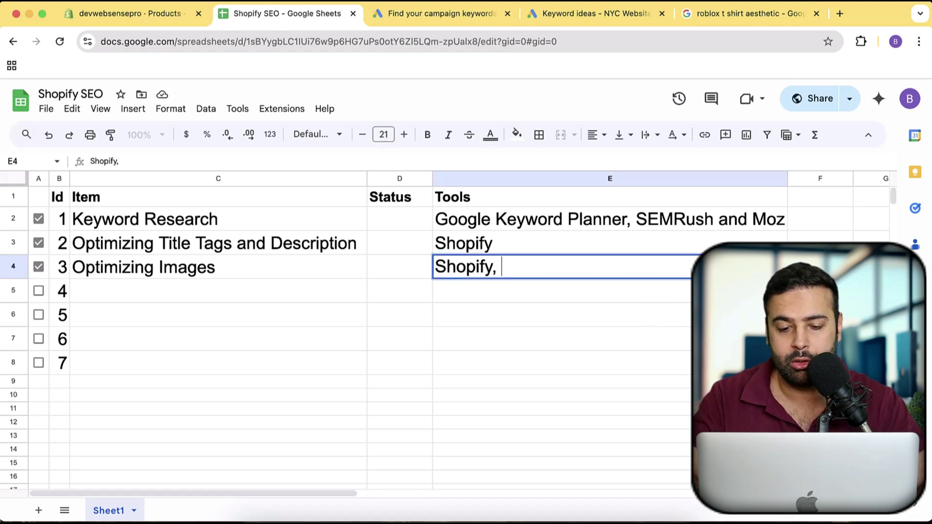
text(alt tages)
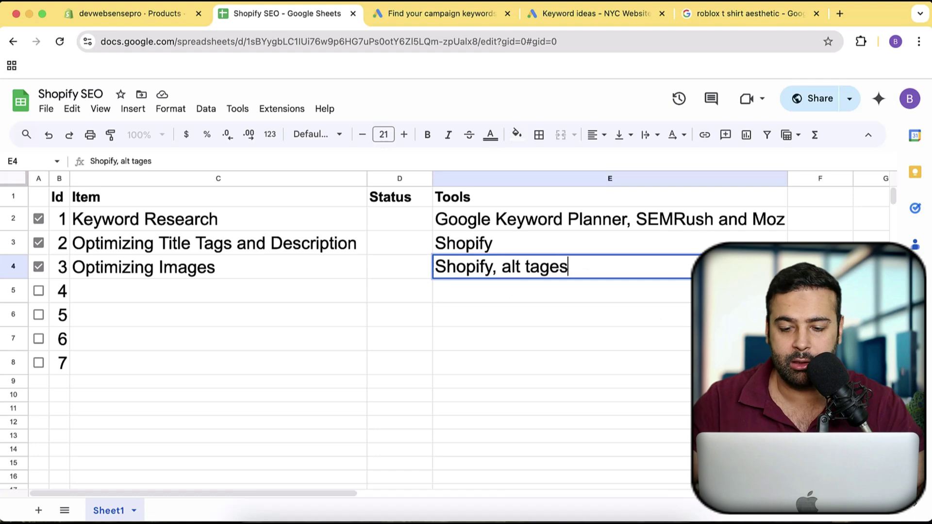
key(BackSpace)
key(BackSpace)
text(s)
key(Return)
key(Left)
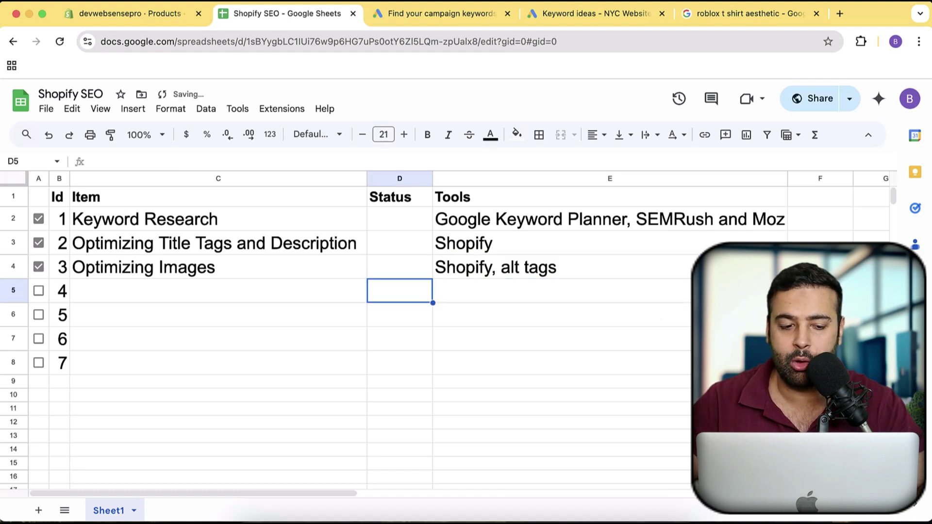
key(Left)
key(Up)
key(Up)
key(Up)
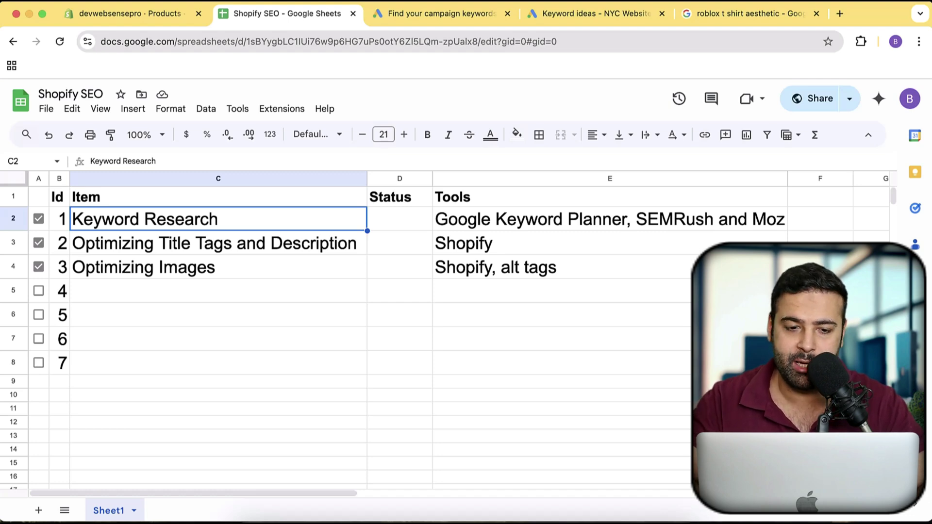
click(276, 269)
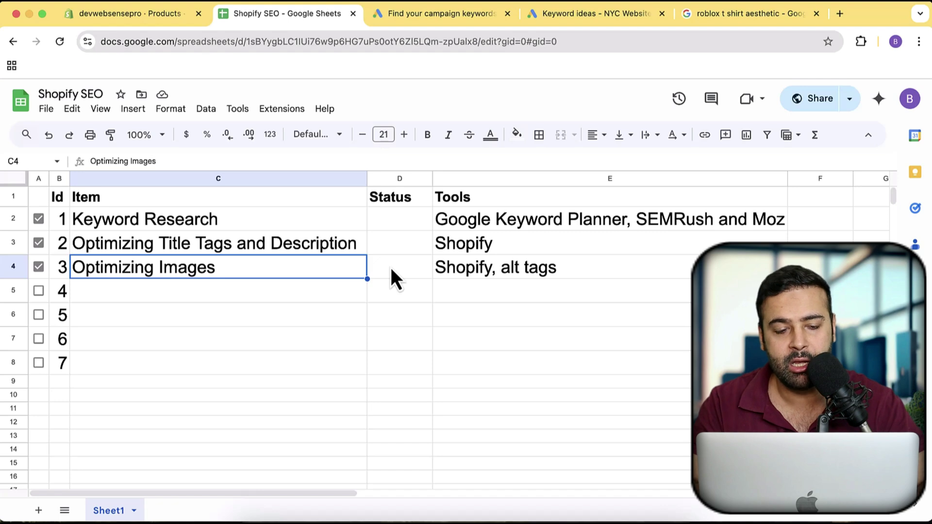
Search Google for "big bulk discount" in a new tab and look through the BBD - Big Bulk Discount app page
key(super+t)
text(big bulk )
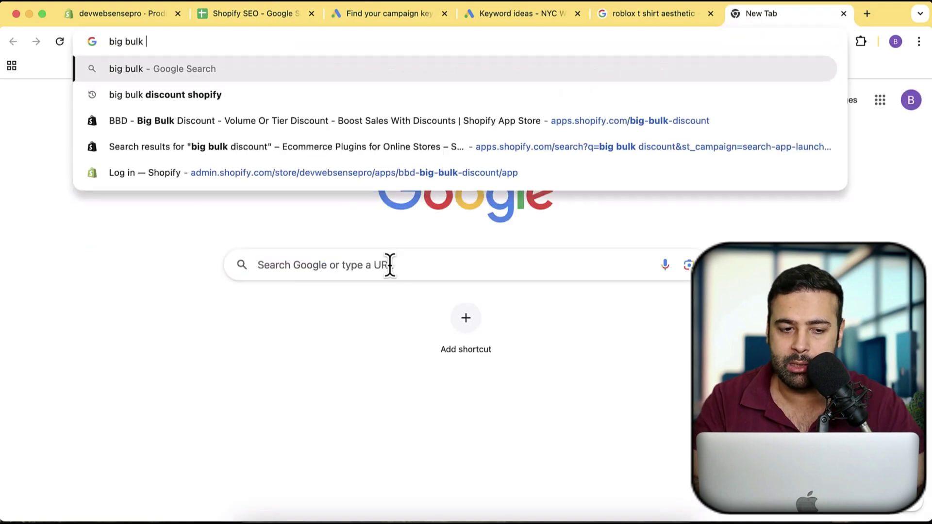
text(discount)
key(Return)
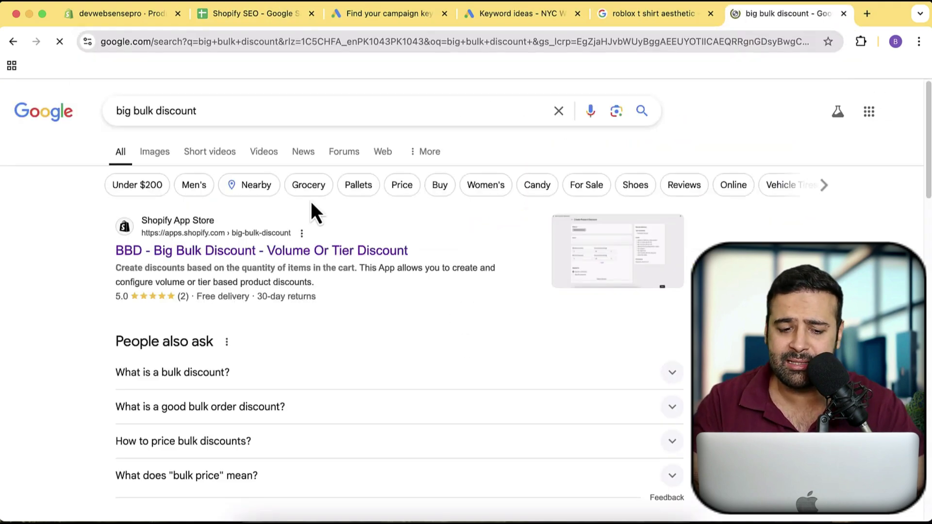
click(383, 251)
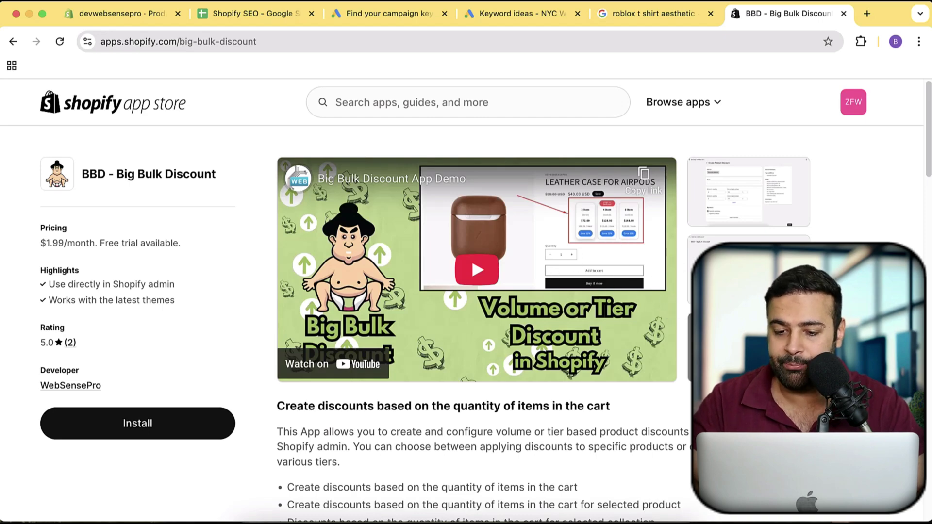
scroll(820, 238, down, 1)
scroll(821, 238, down, 10)
scroll(820, 238, up, 10)
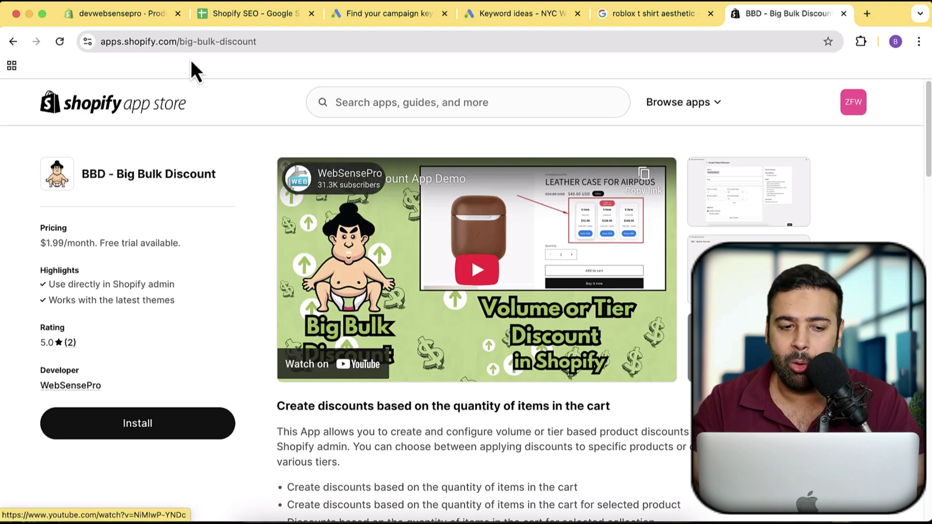
Return to the Color Blocking Shorts product in Shopify and open the first media image to inspect its alt text field
click(130, 15)
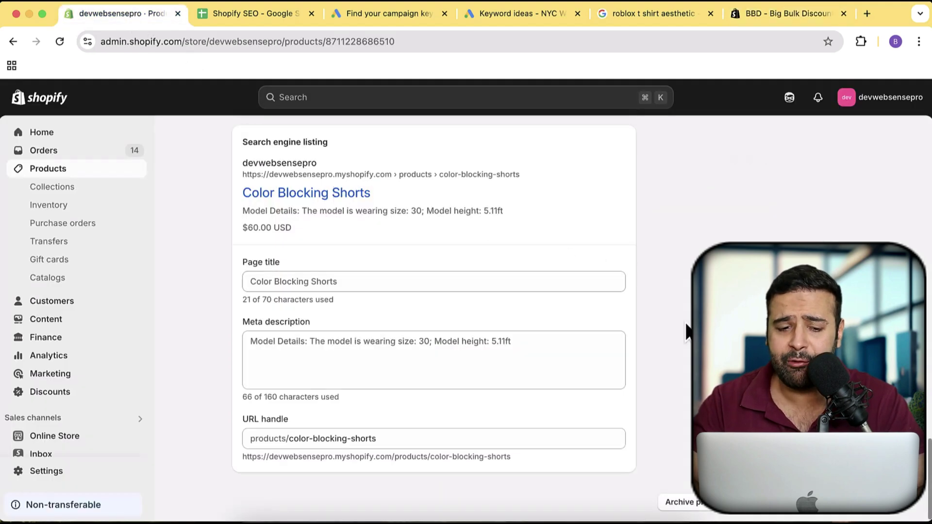
scroll(687, 333, up, 15)
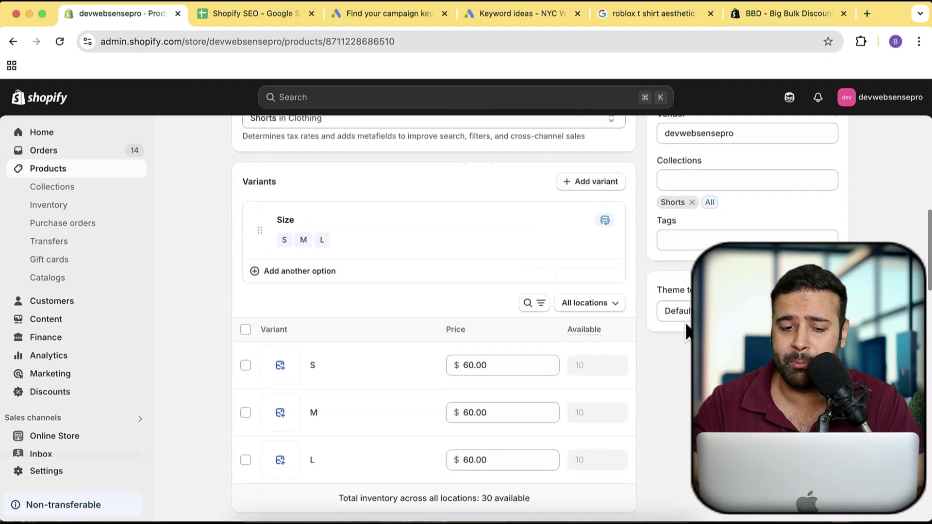
scroll(686, 333, up, 6)
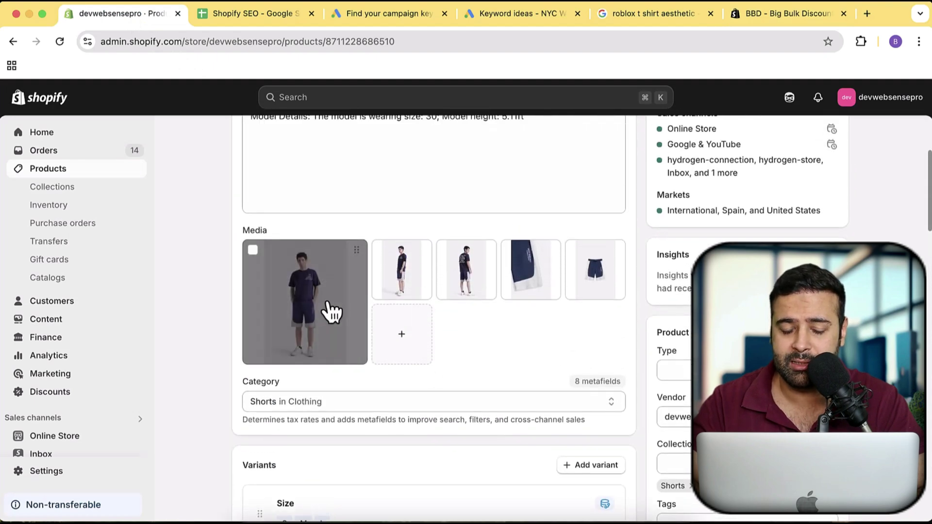
click(328, 309)
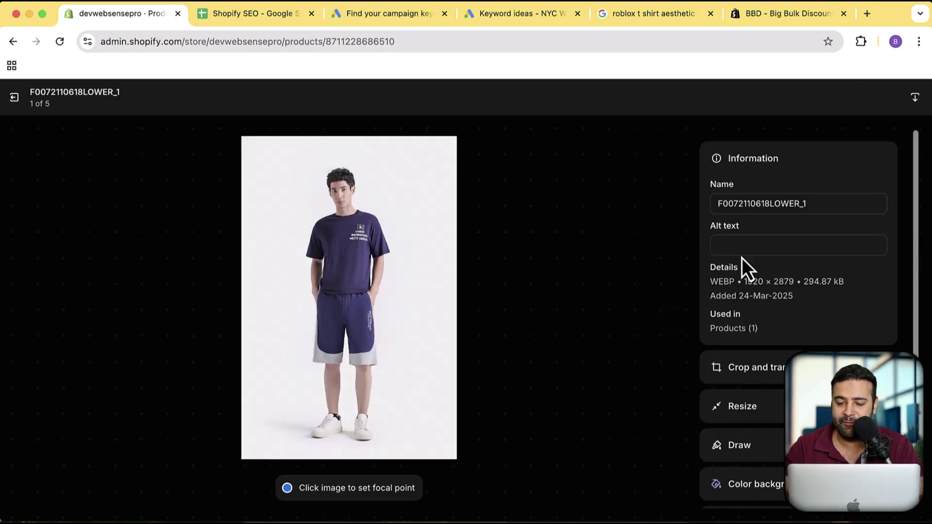
click(745, 246)
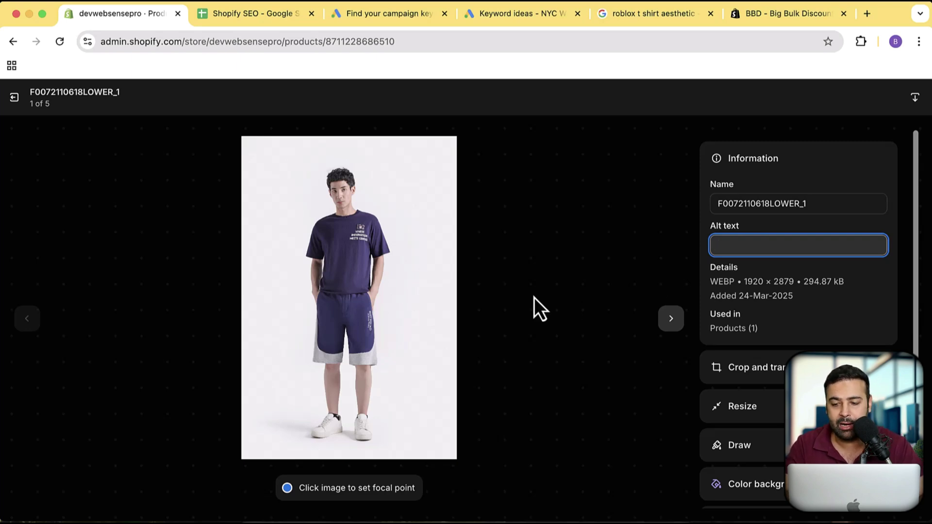
Close the image view and copy the full product title from the product page
click(14, 98)
scroll(453, 204, up, 5)
triple_click(426, 199)
key(super+c)
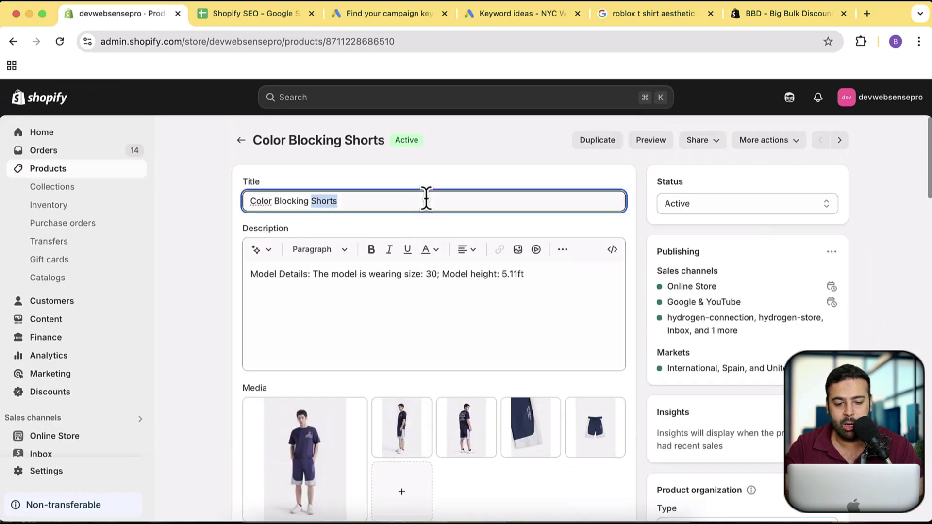
Reopen the first product image and set its alt text to "Color Blocking Shorts - Blue Color - WebSensePro", reusing the copied title
scroll(491, 197, down, 3)
click(330, 301)
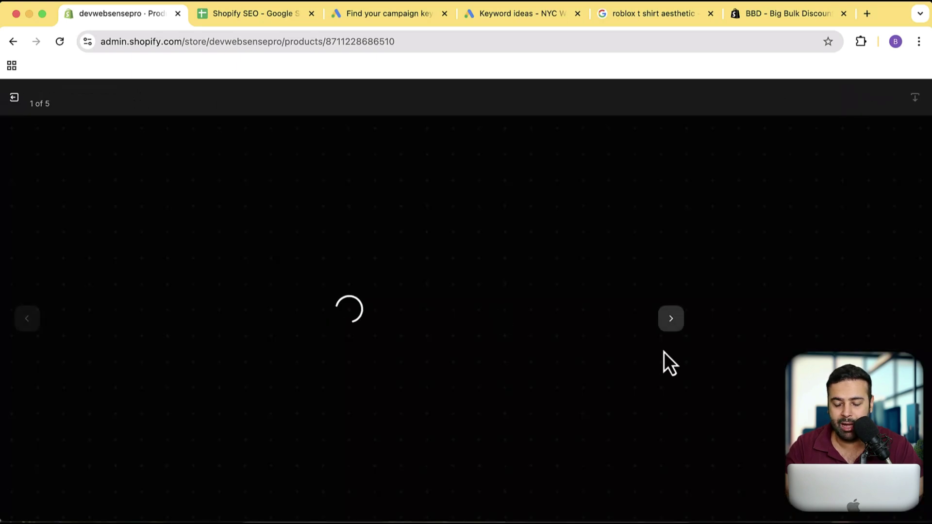
click(756, 246)
key(super+v)
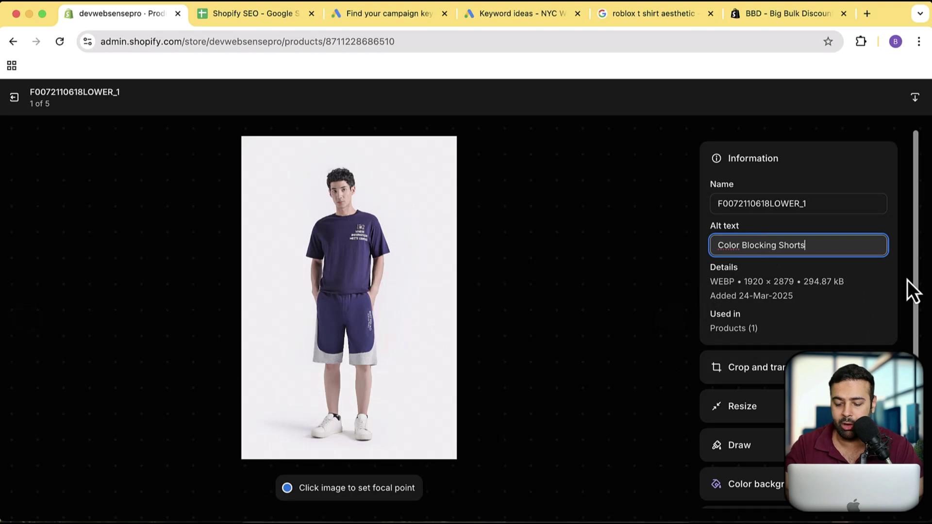
text(- Blue C)
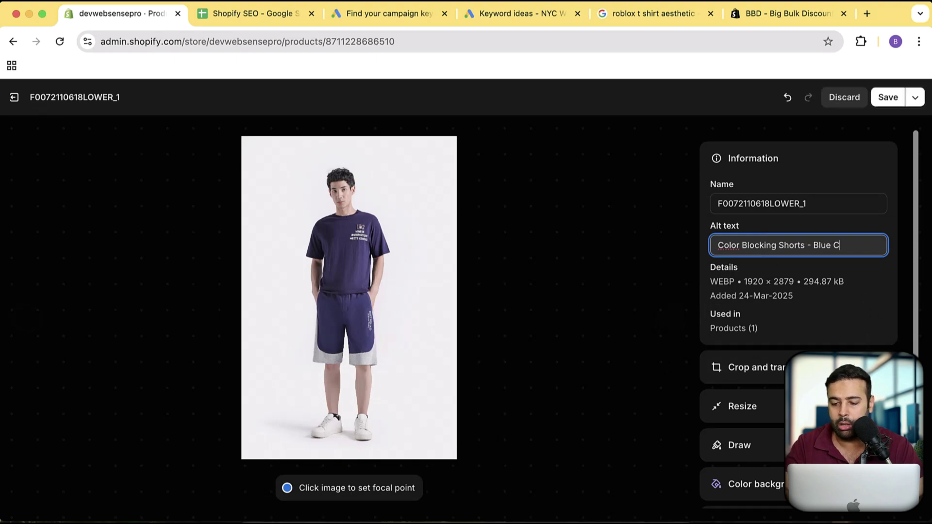
text(olor - WebSensePro)
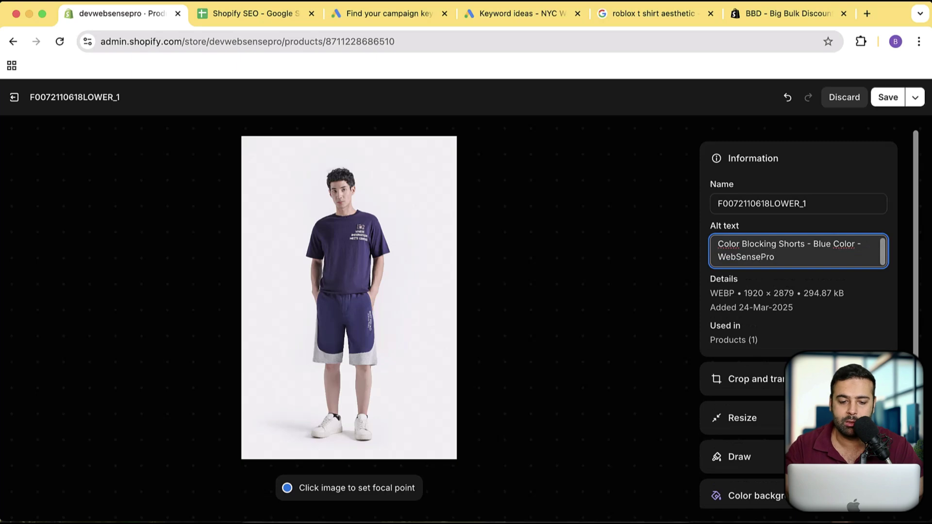
Save the first product image's alt text and close the image view to return to the product page
double_click(738, 258)
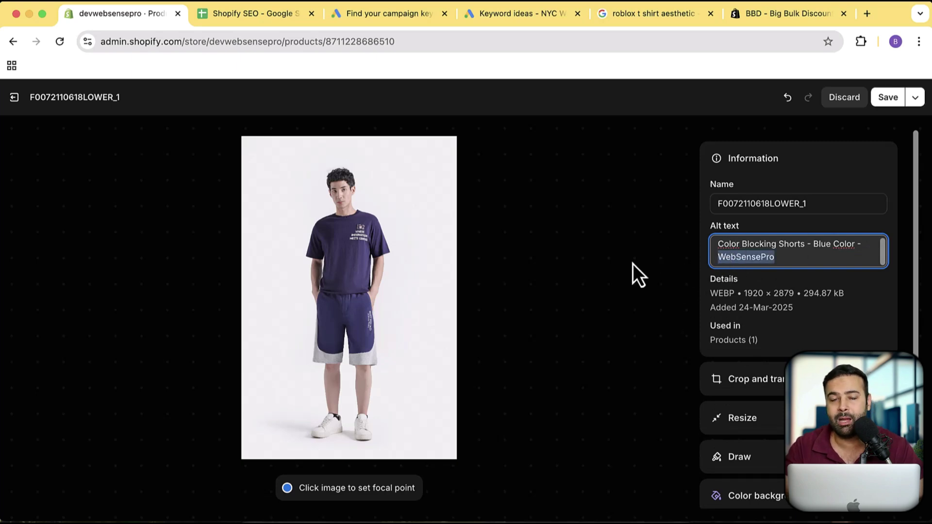
click(887, 99)
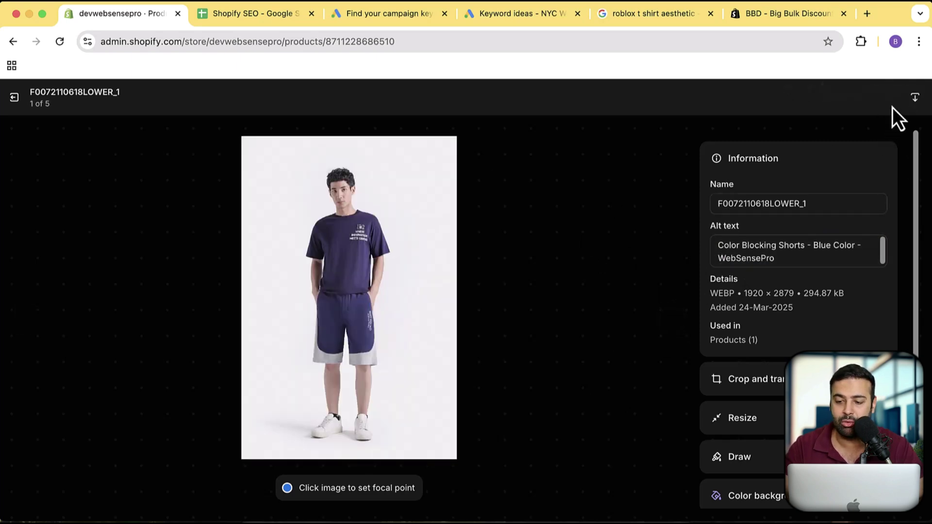
click(20, 103)
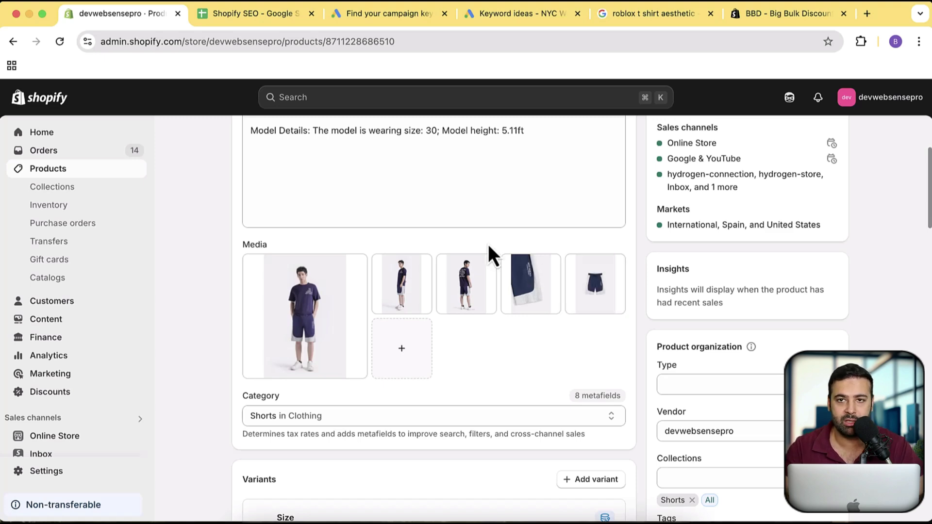
Tick off items 4 and 5 in the Shopify SEO checklist spreadsheet
click(272, 10)
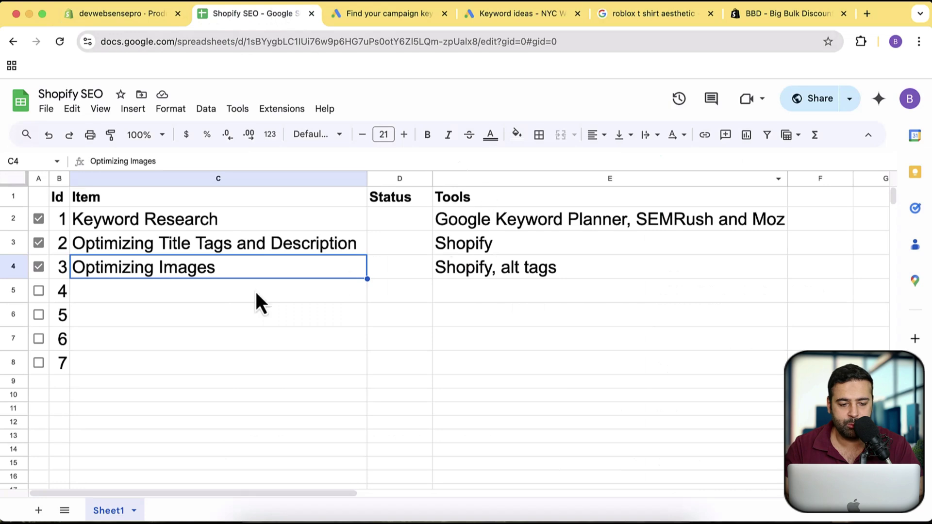
click(40, 292)
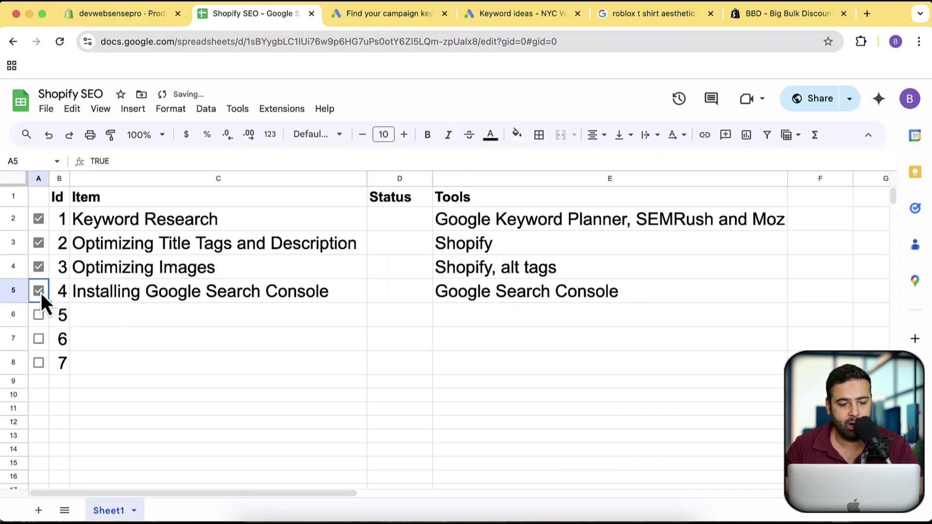
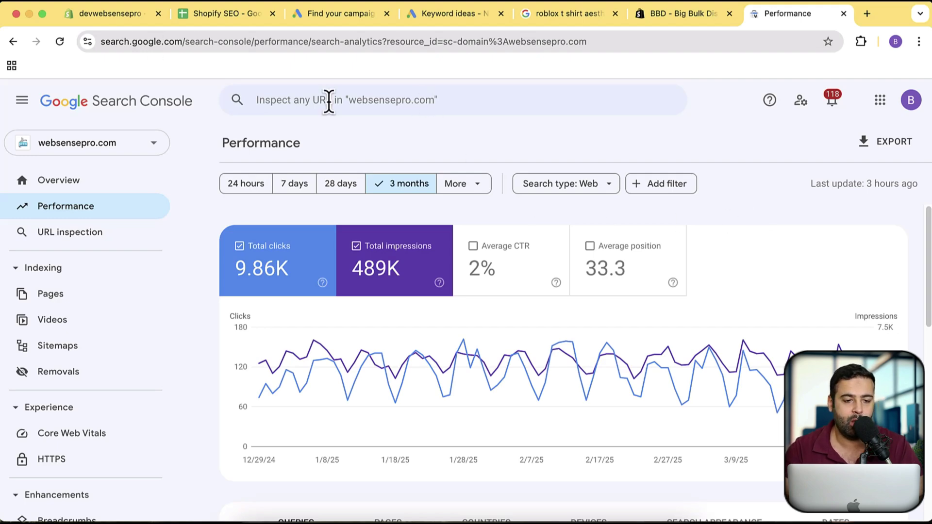
click(194, 19)
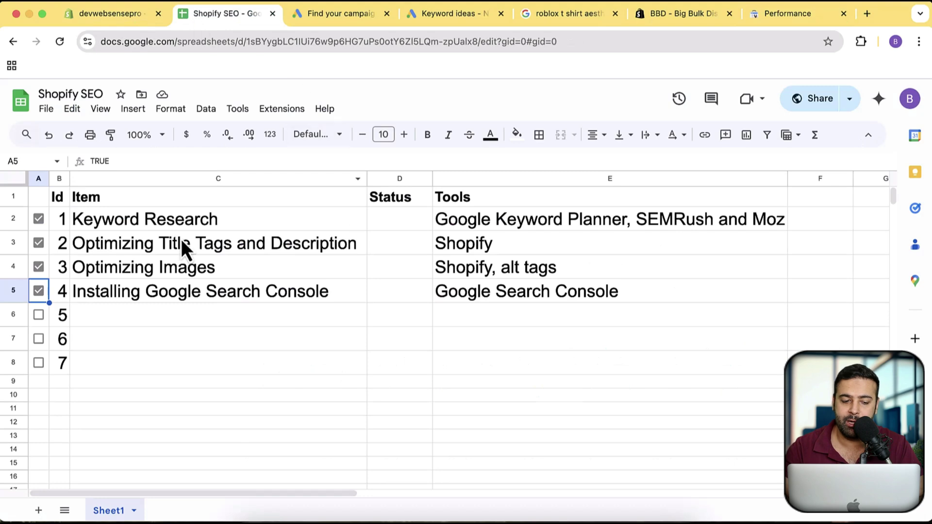
click(41, 315)
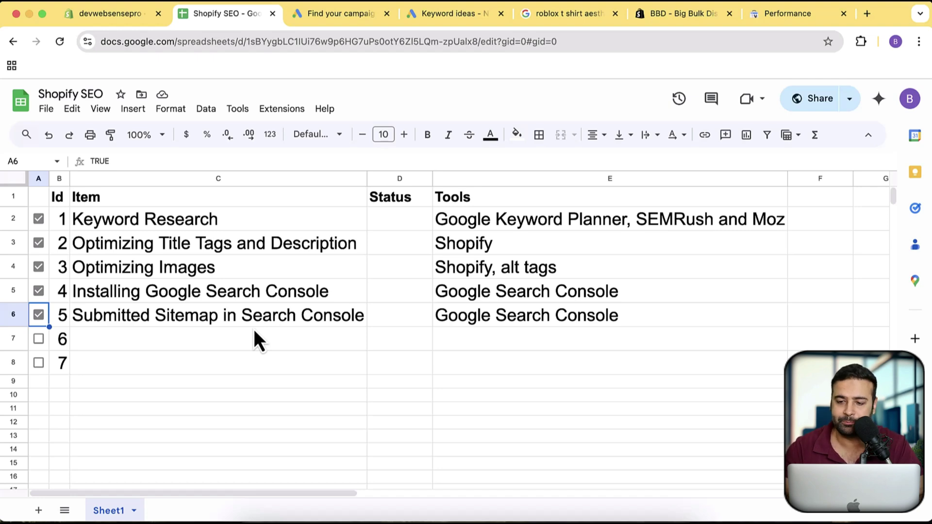
Open the Sitemaps page in Google Search Console and load devwebsensepro.myshopify.com/sitemap.xml in a new tab
click(786, 17)
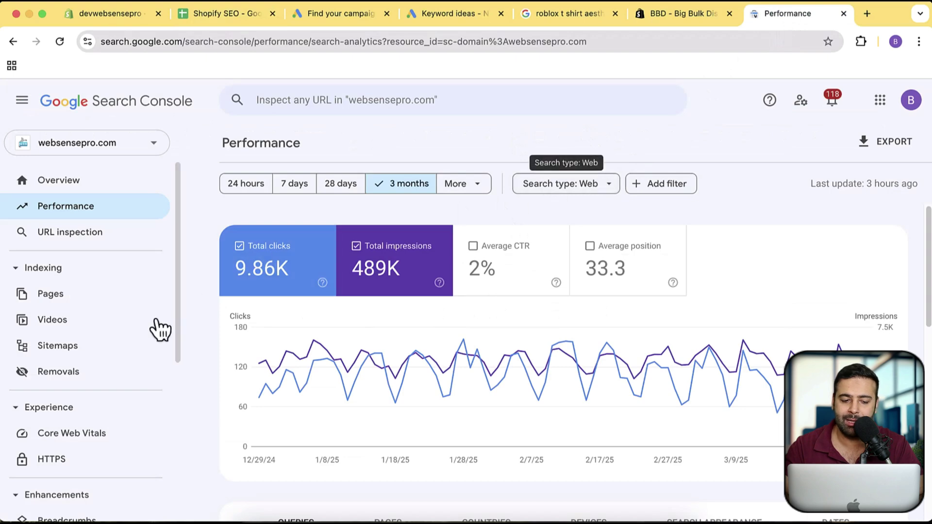
click(105, 355)
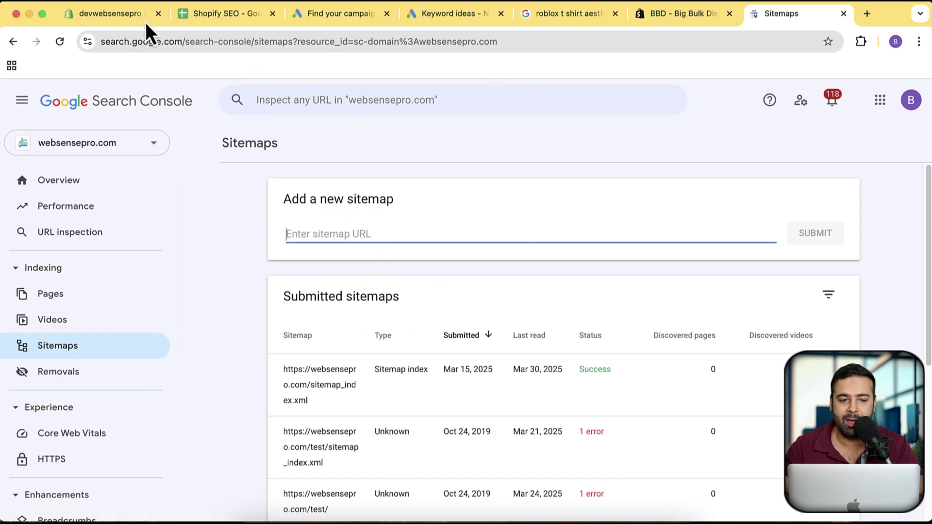
click(127, 16)
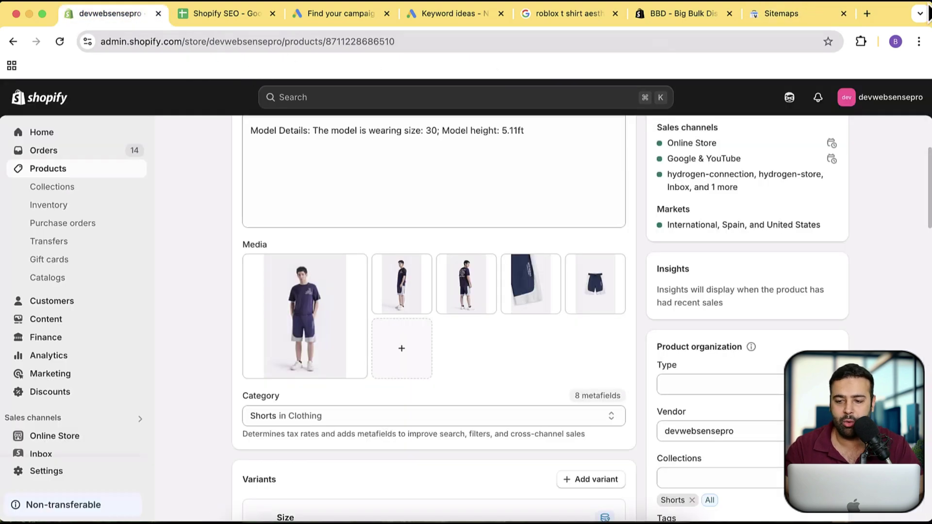
click(867, 13)
text(devwebsensepro.myshopify.com/st)
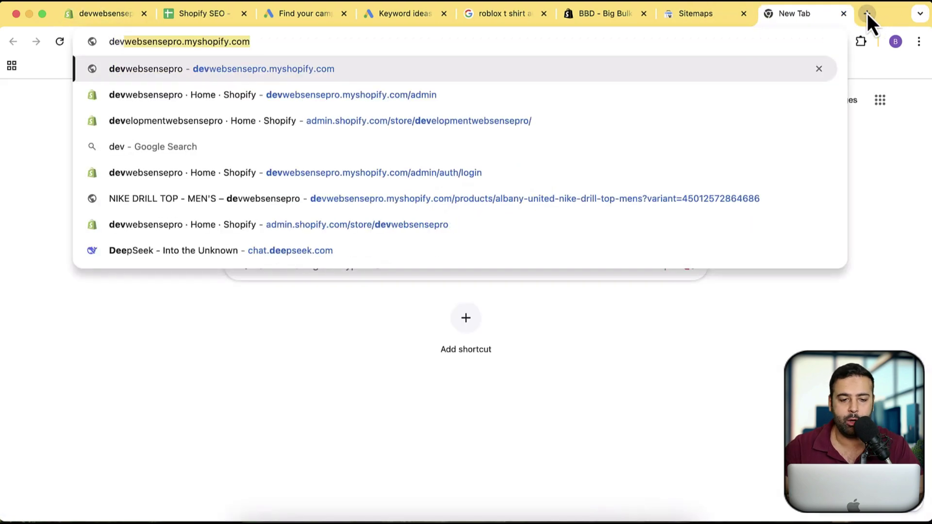
text(itemap.xml)
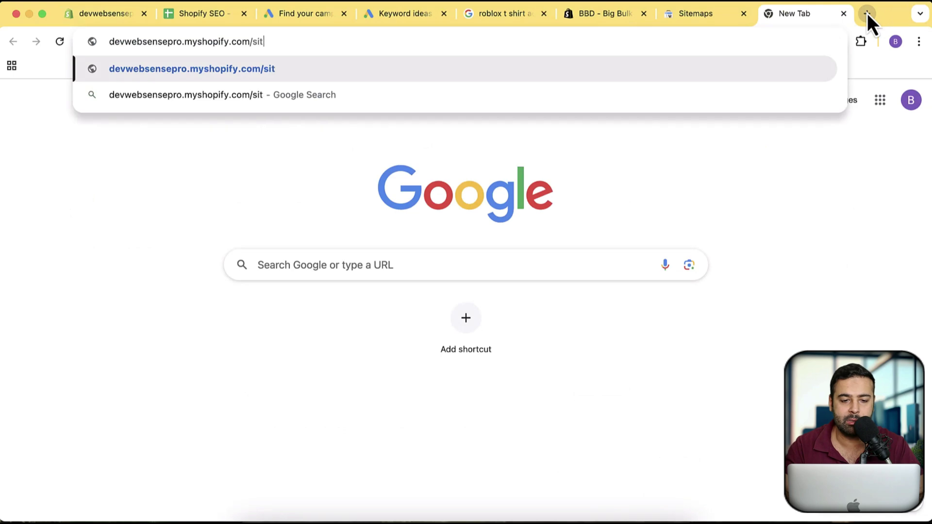
key(Return)
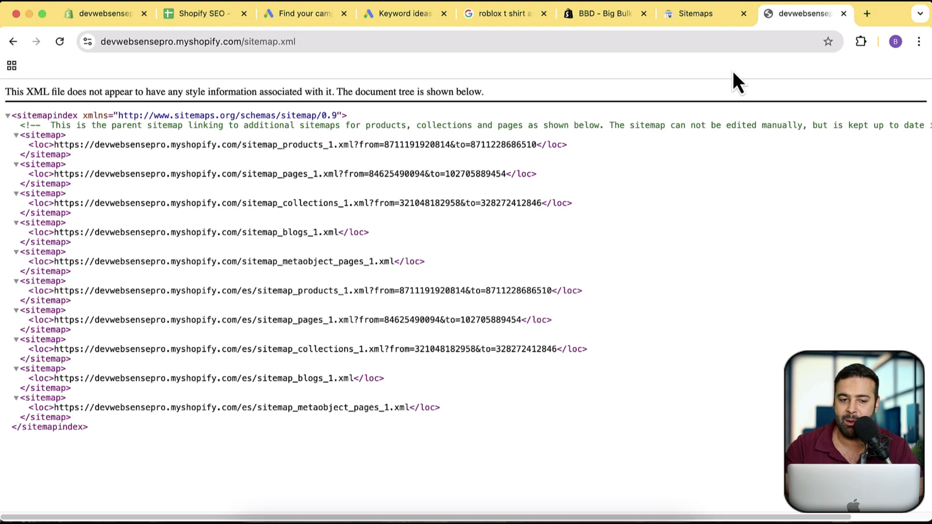
Copy the store sitemap's full URL and enter it as the new sitemap in Search Console, without submitting it
click(389, 42)
key(ctrl+c)
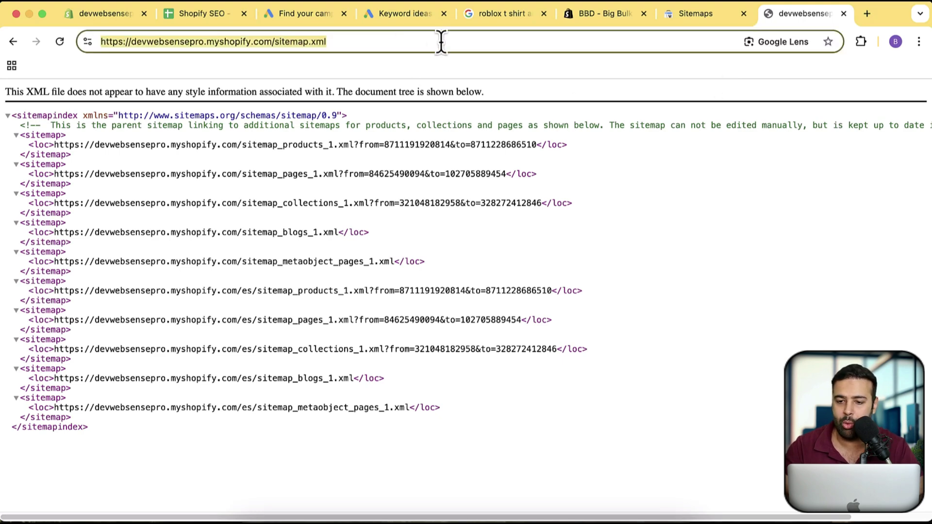
click(709, 15)
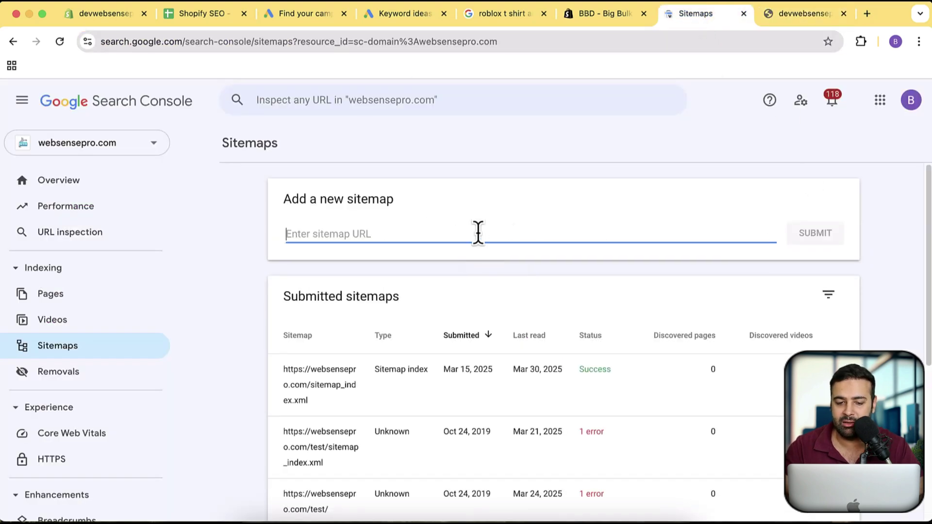
key(ctrl+v)
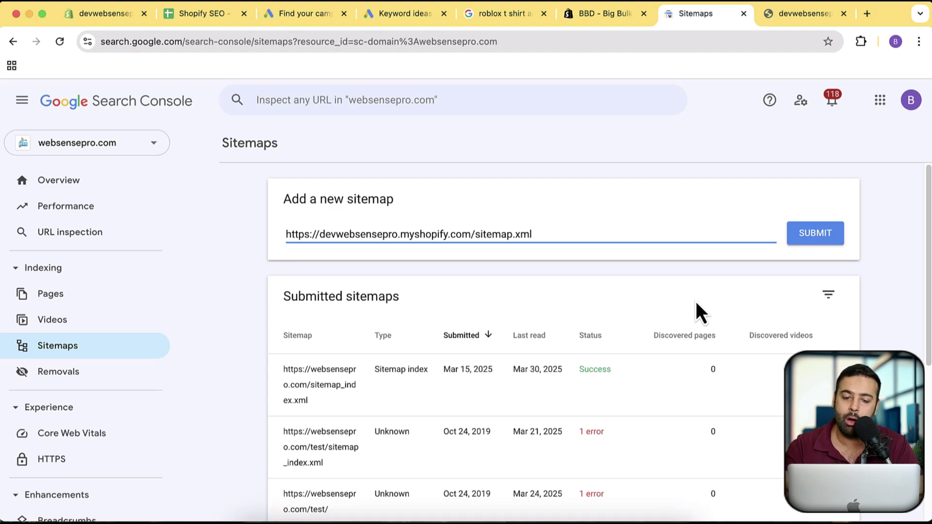
click(790, 19)
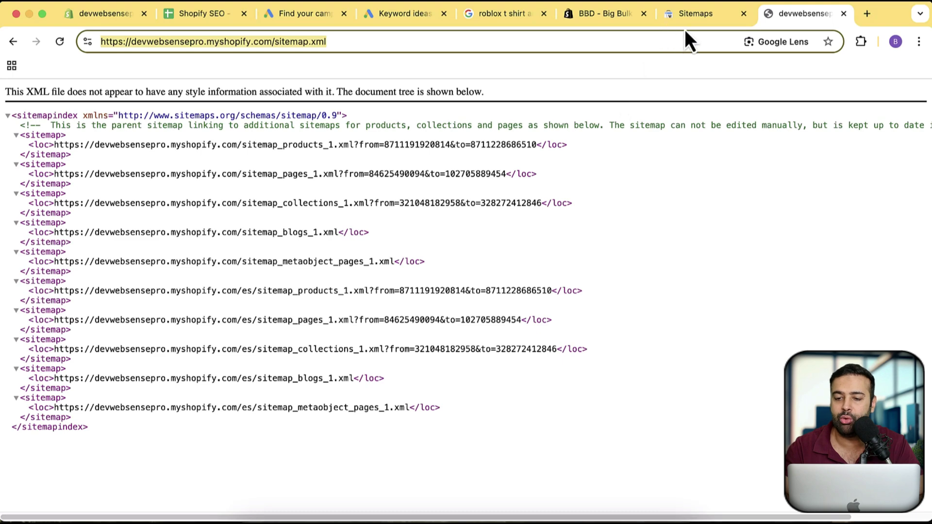
click(696, 16)
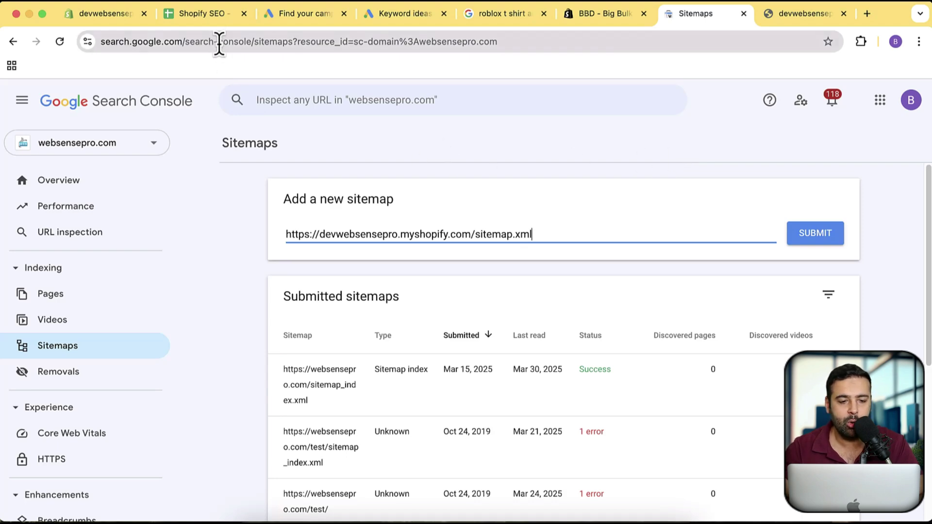
Return to the Shopify SEO spreadsheet and tick off checklist item 6
click(208, 14)
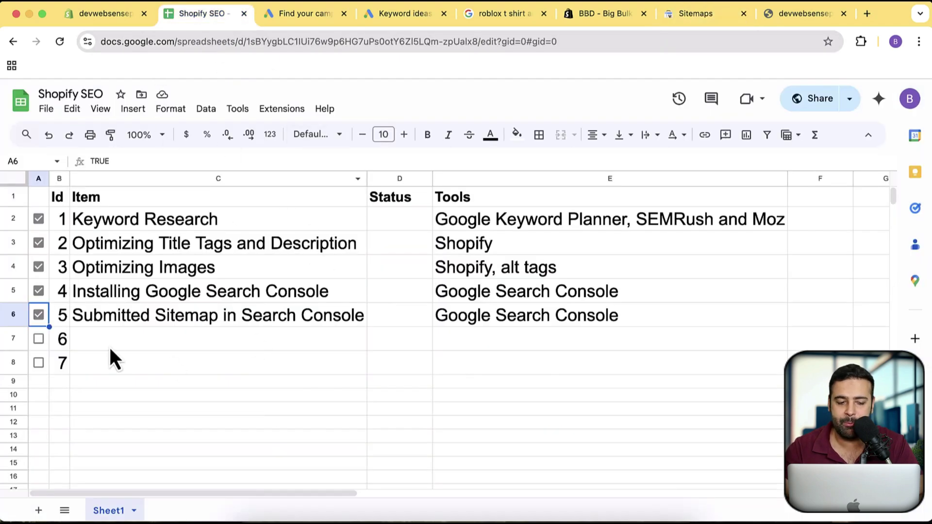
click(39, 339)
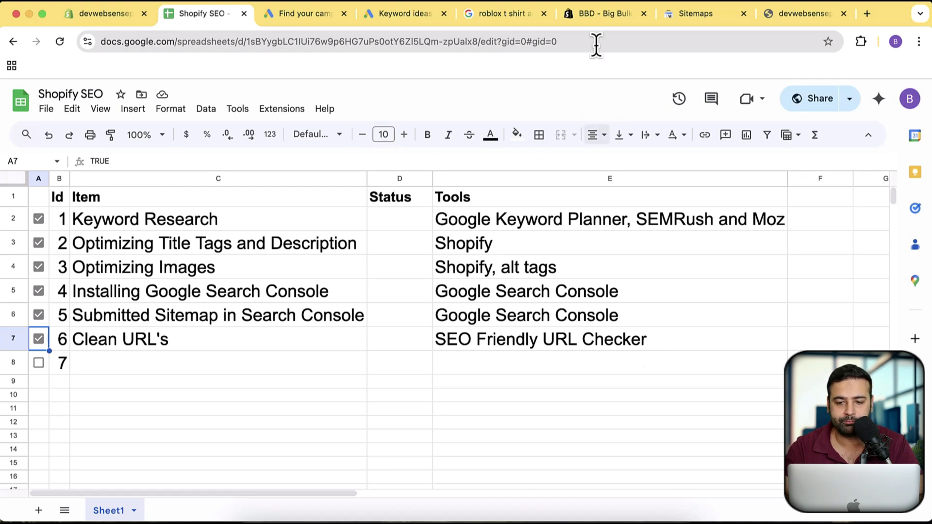
Examine the URL handle in the Color Blocking Shorts product's search engine listing in Shopify
click(121, 13)
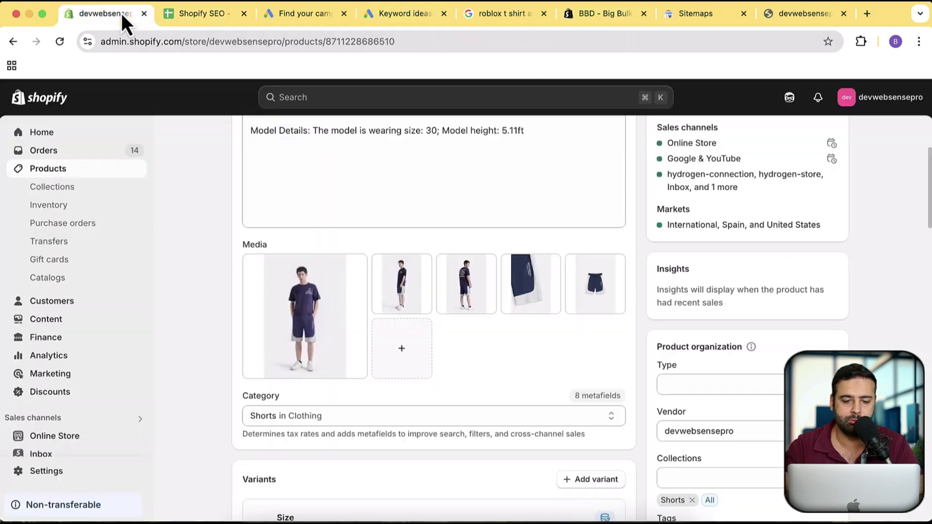
scroll(721, 222, down, 20)
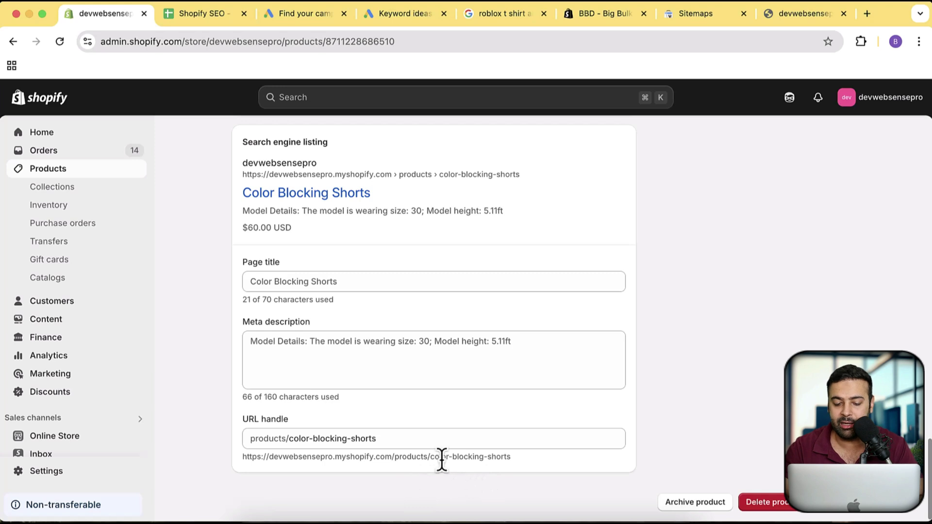
drag(432, 457, 518, 459)
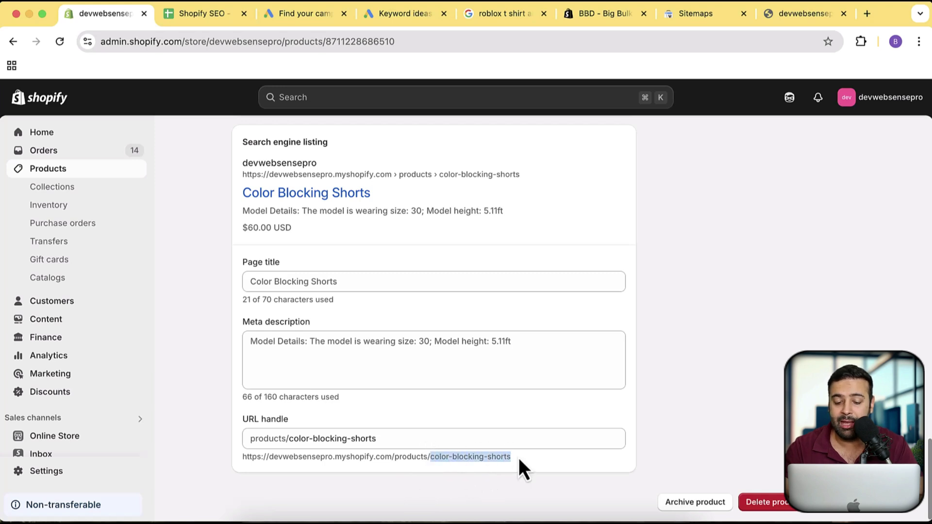
click(565, 446)
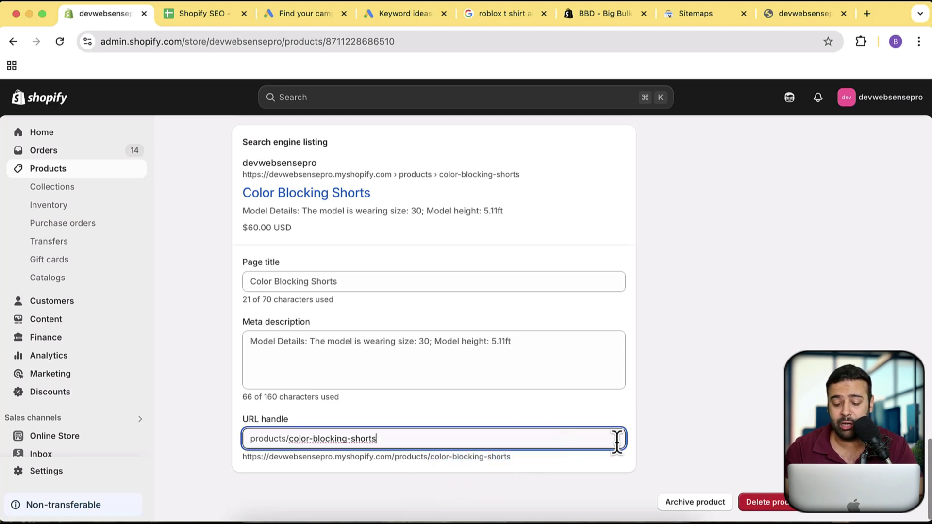
key(alt+shift+Left)
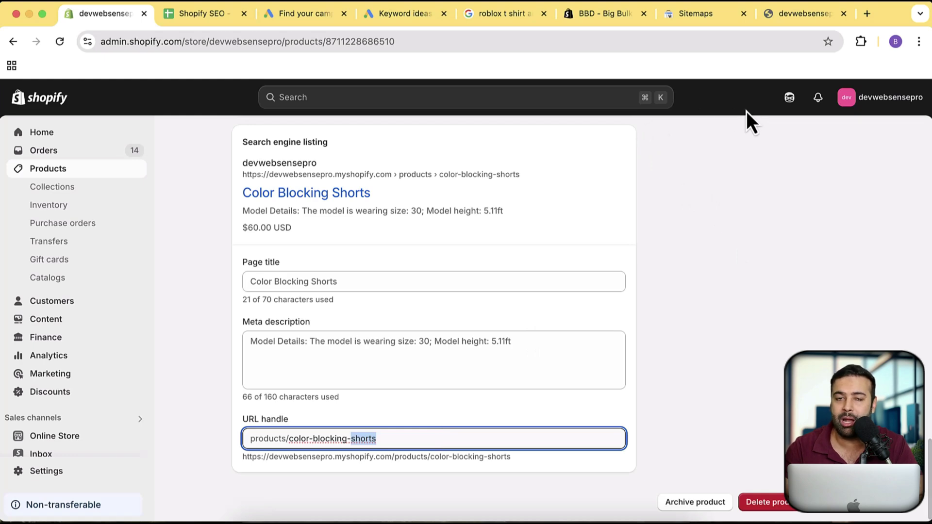
Search Google for "SEO friendly URL checker" in a new tab and open SEOptimer's SEO Friendly URL Checker
click(866, 13)
text(SEO fri)
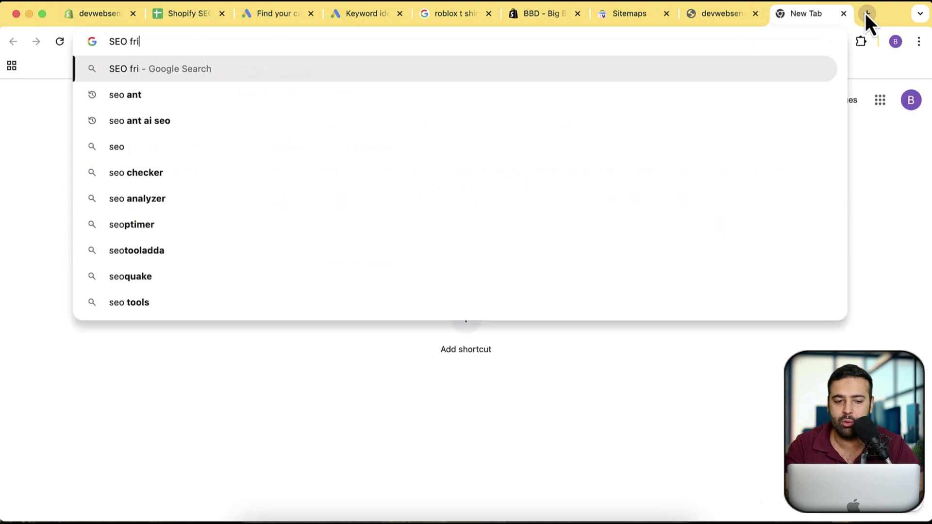
text(endl)
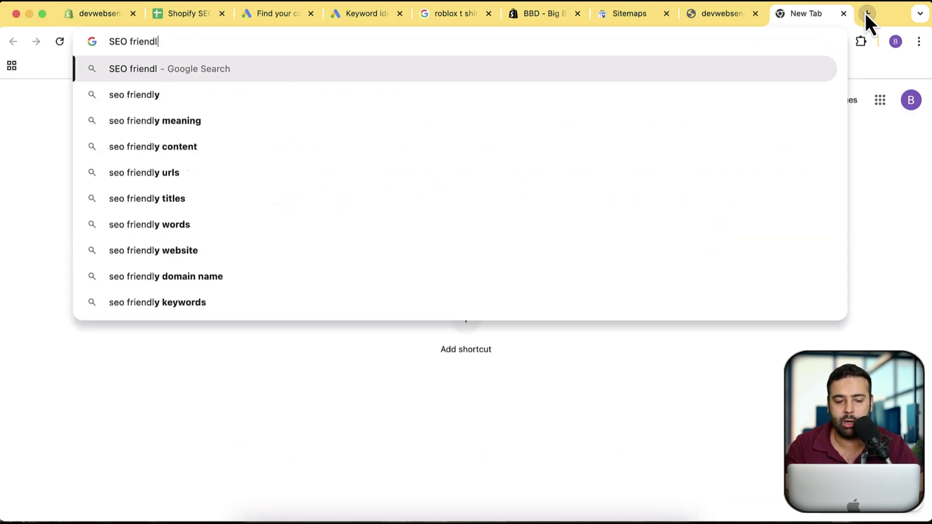
text(y URL check)
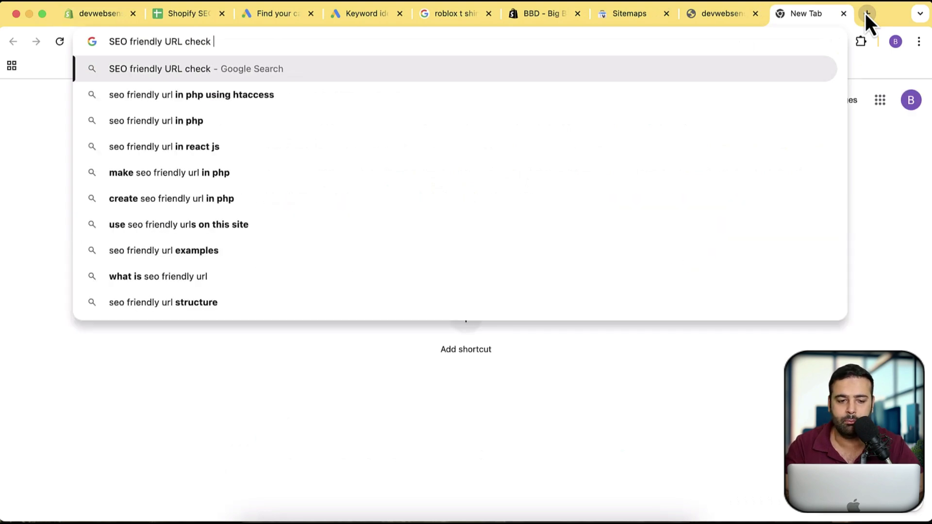
text(er)
key(Return)
scroll(749, 203, down, 5)
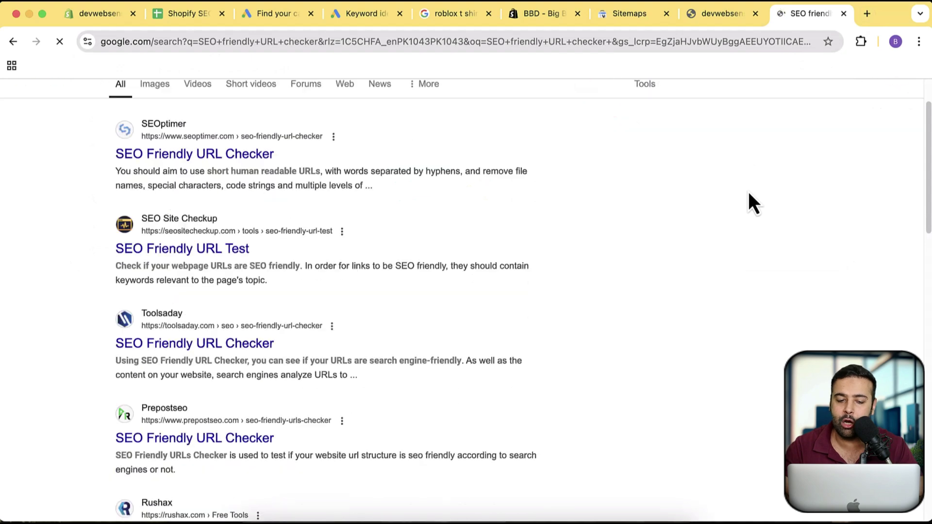
scroll(749, 203, up, 5)
click(264, 222)
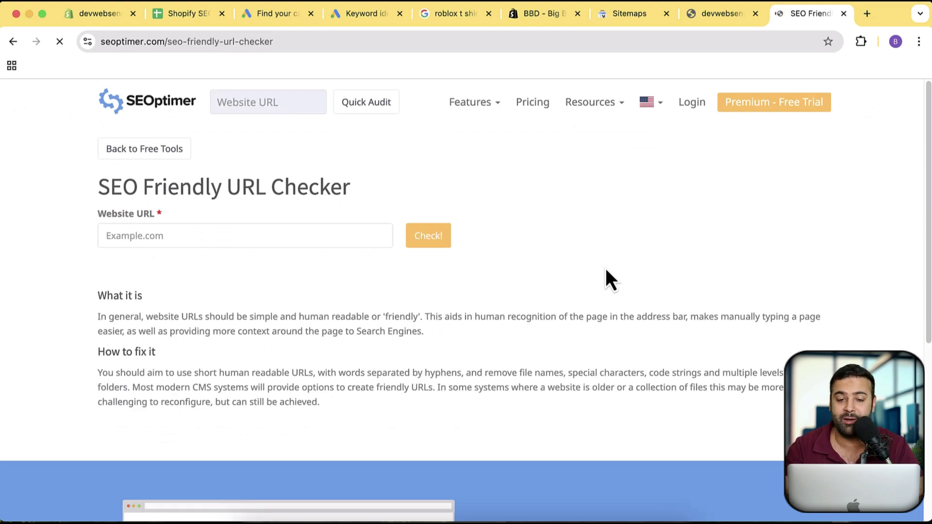
Go back to the Shopify SEO spreadsheet and tick off checklist item 7
click(199, 19)
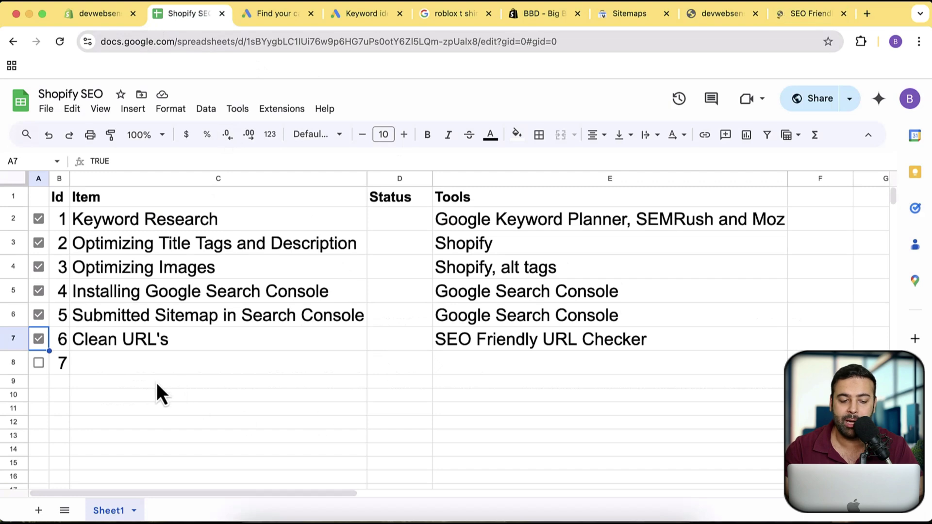
click(39, 363)
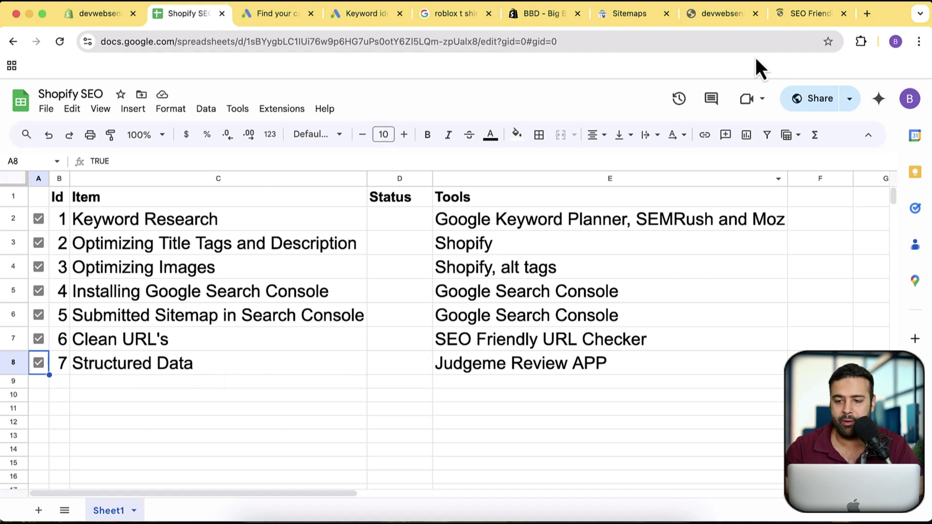
Switch to the SEO Friendly URL Checker's browser tab and search Google for "round neck t shirt" there
click(804, 15)
click(645, 39)
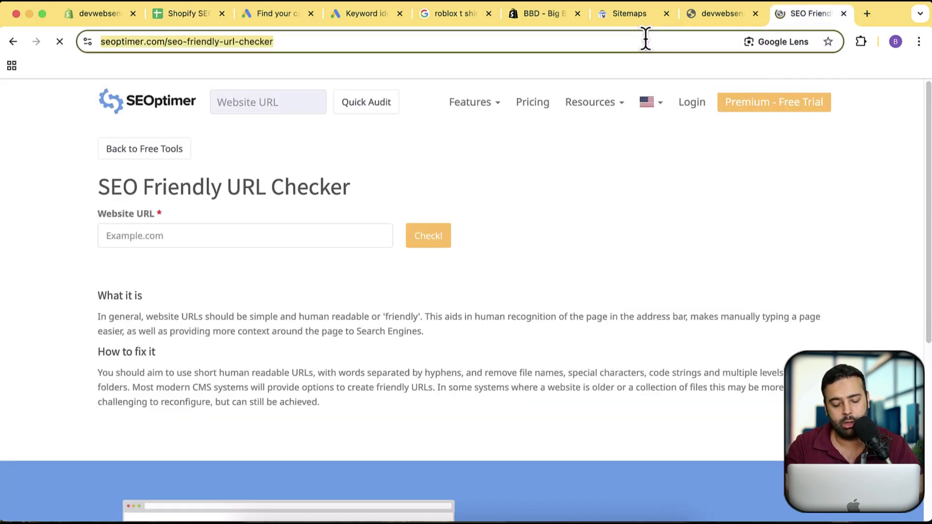
text(round )
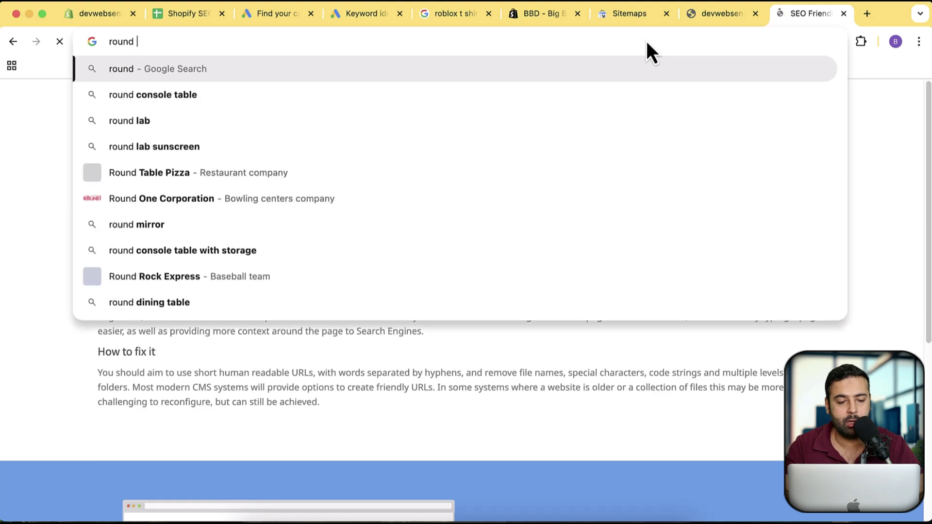
text(neck t shirt)
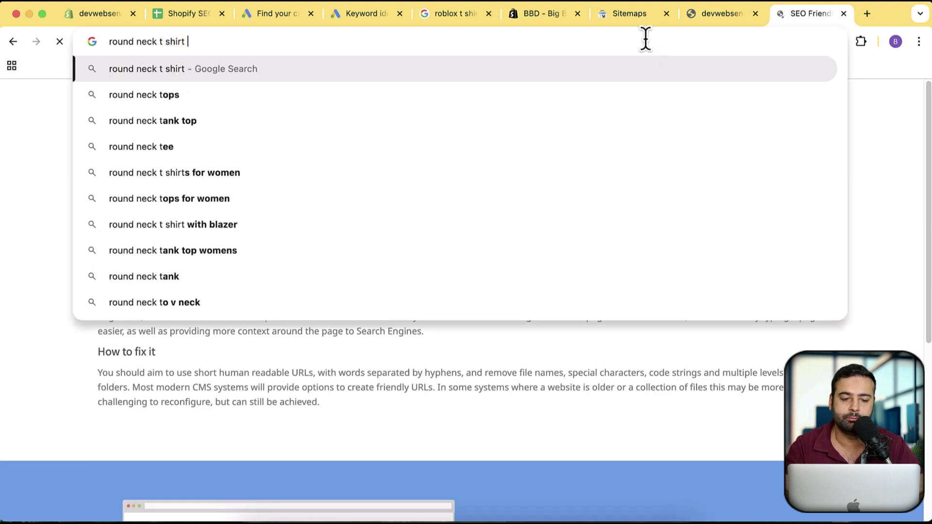
key(Return)
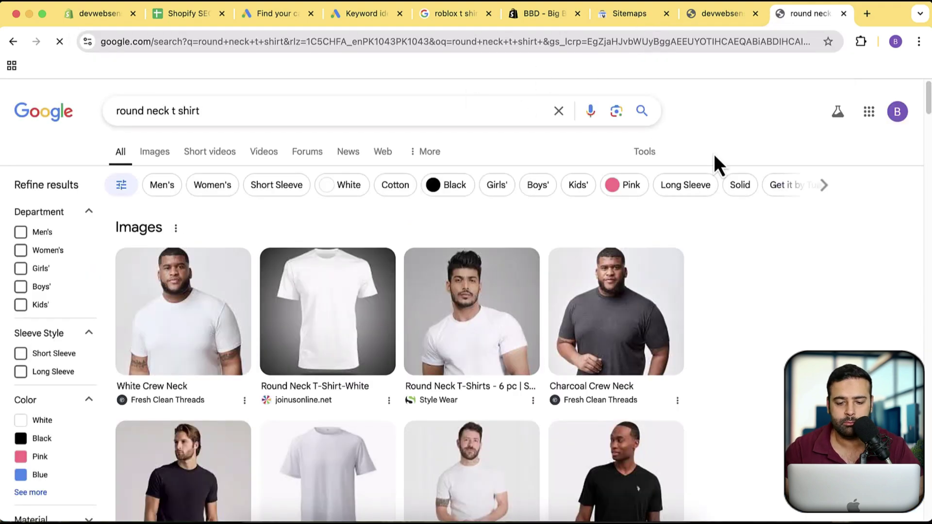
Examine the price, delivery, returns and store rating details in the Fresh Clean Threads and The Classic T-Shirt Company search results
scroll(784, 174, down, 10)
scroll(784, 174, down, 5)
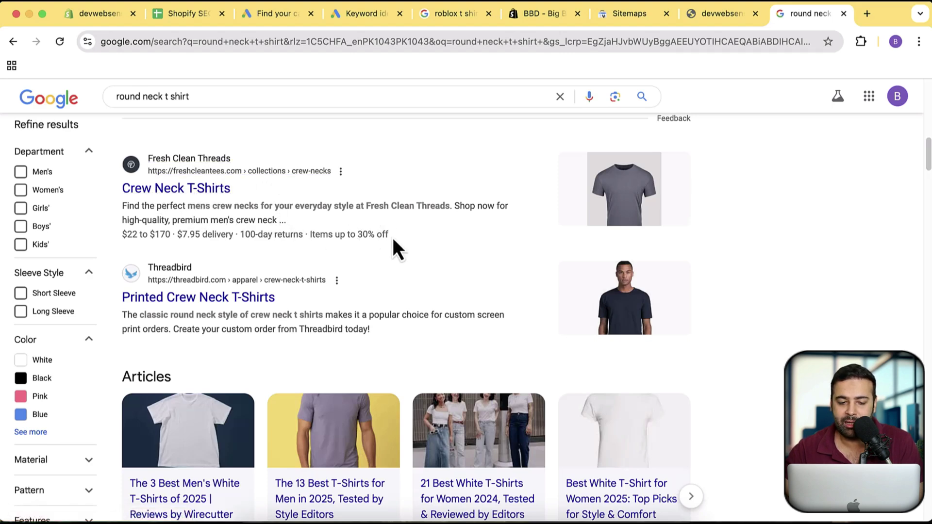
drag(389, 235, 121, 238)
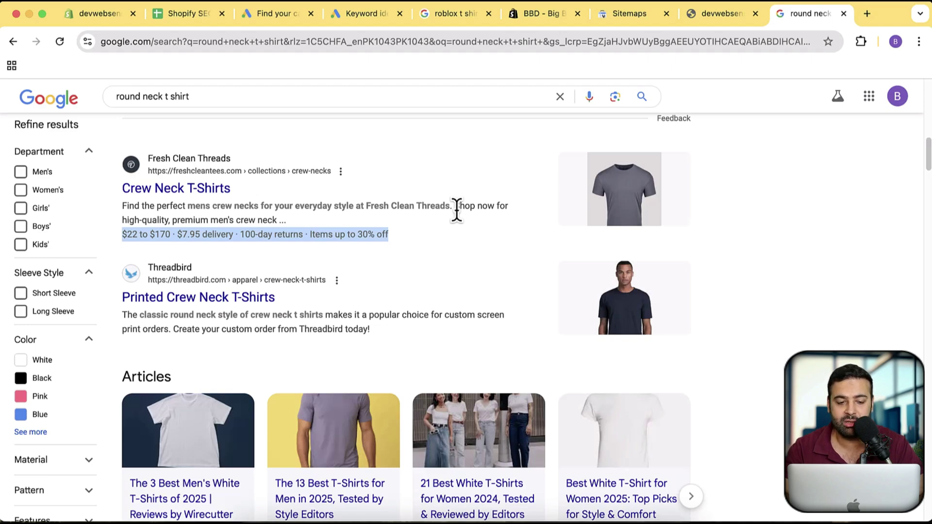
scroll(693, 256, down, 10)
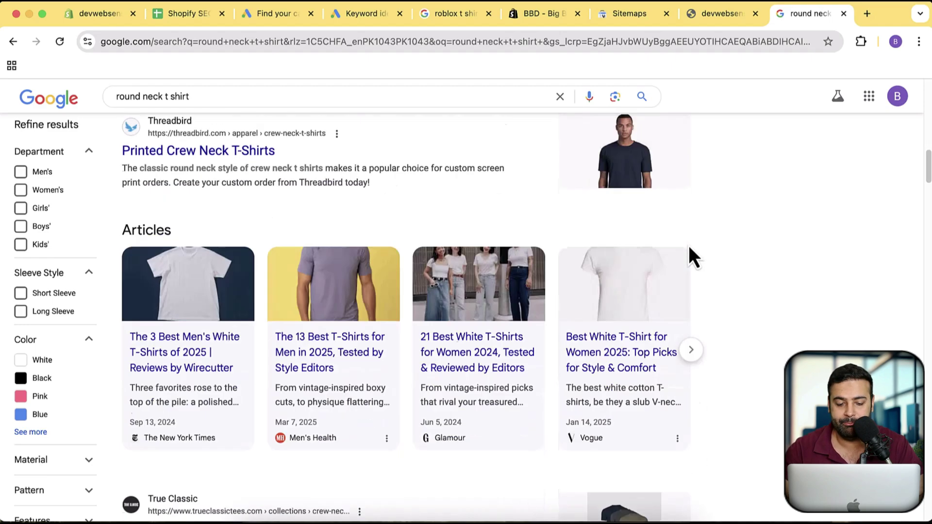
scroll(693, 255, down, 3)
scroll(691, 254, up, 3)
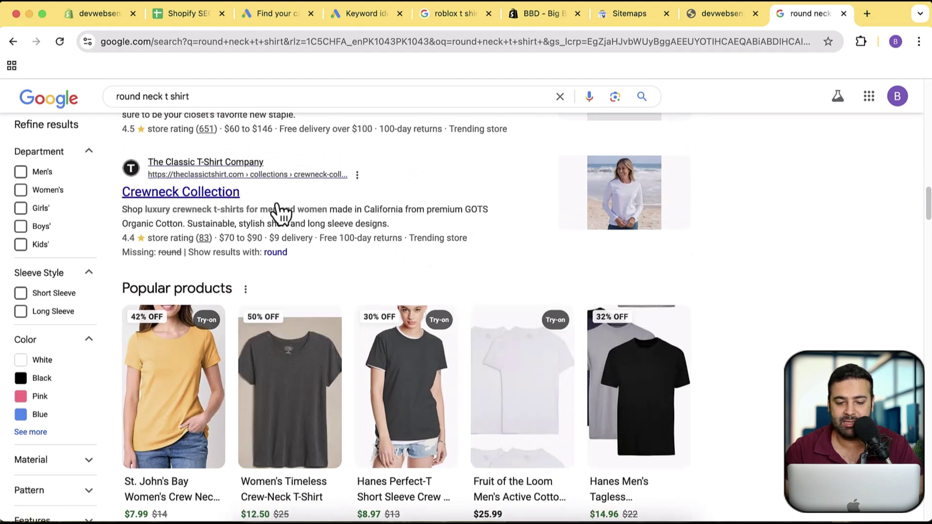
drag(480, 244, 125, 237)
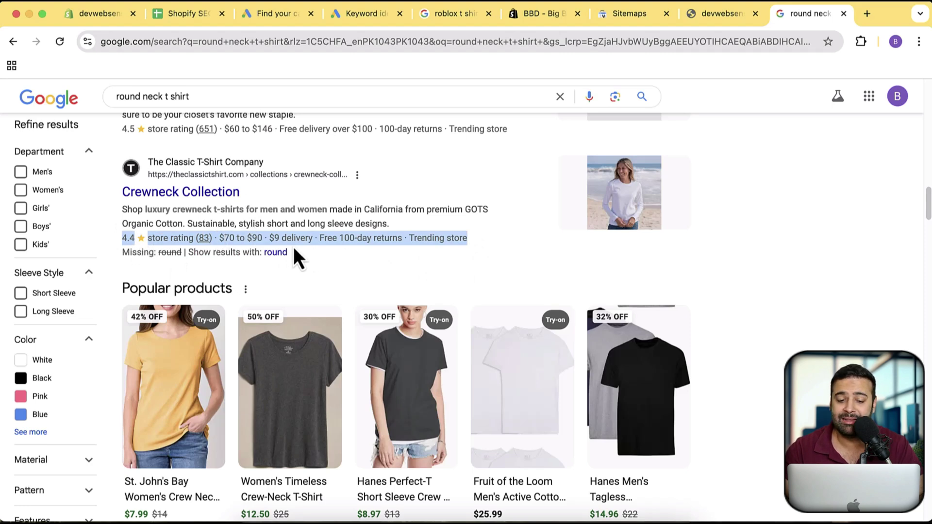
click(469, 251)
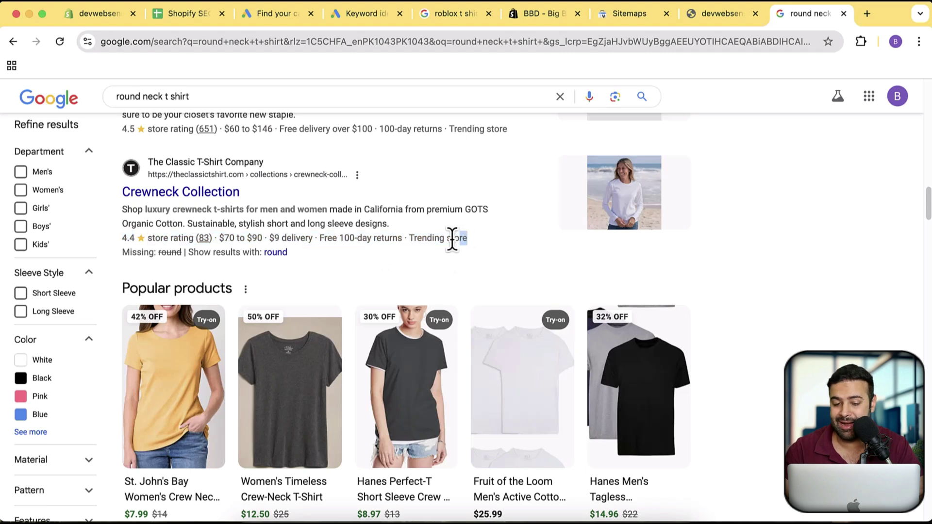
drag(452, 239, 216, 235)
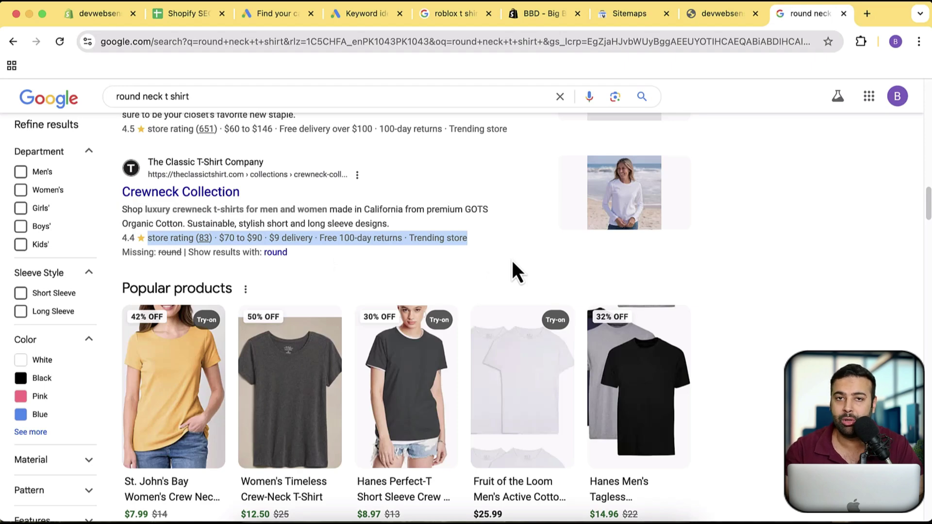
Look through the remaining round neck t shirt results and open the second results page
scroll(718, 260, down, 14)
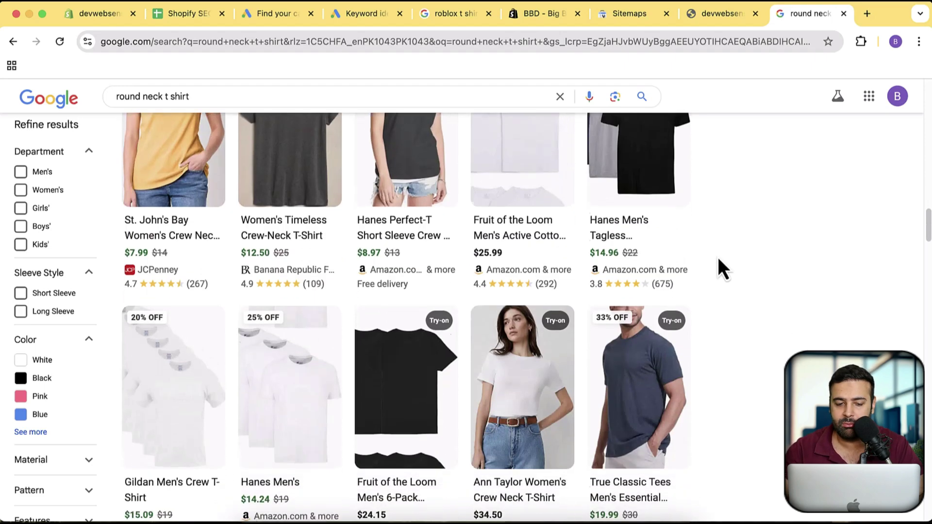
scroll(718, 260, down, 15)
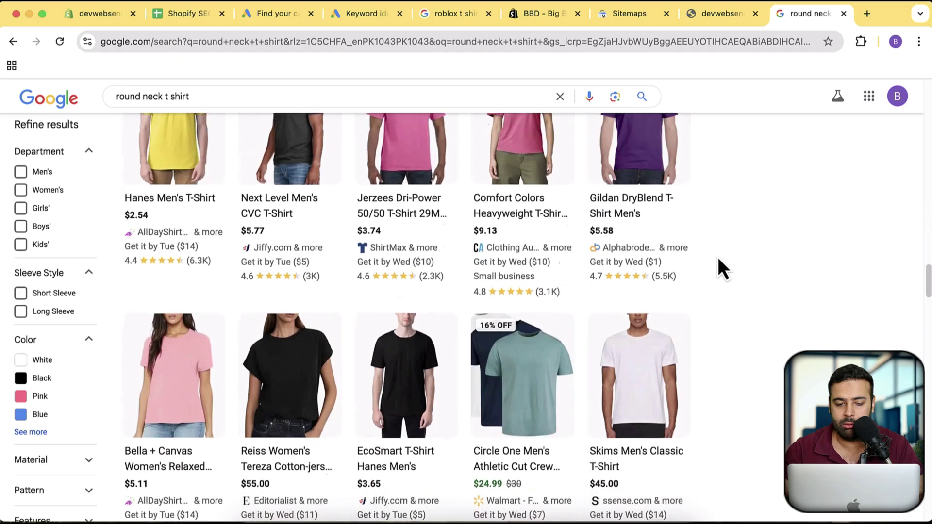
scroll(719, 260, down, 15)
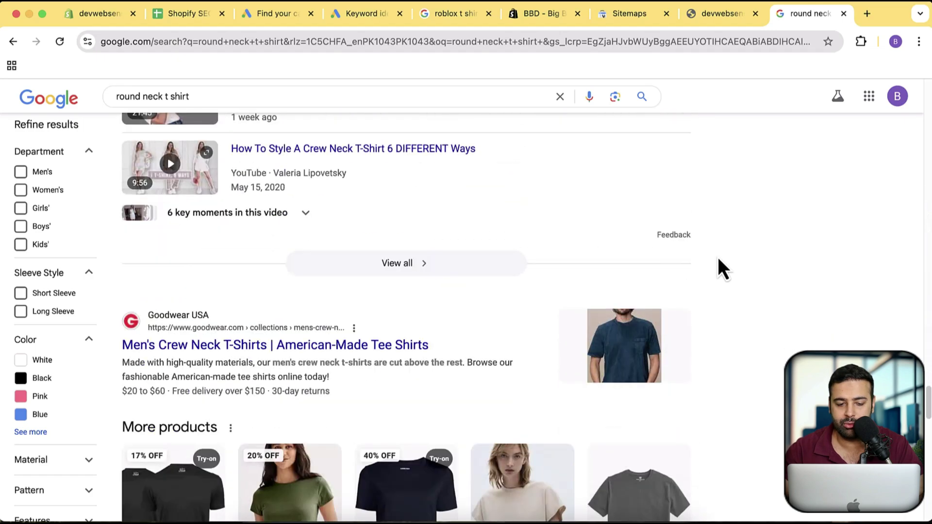
scroll(719, 260, down, 15)
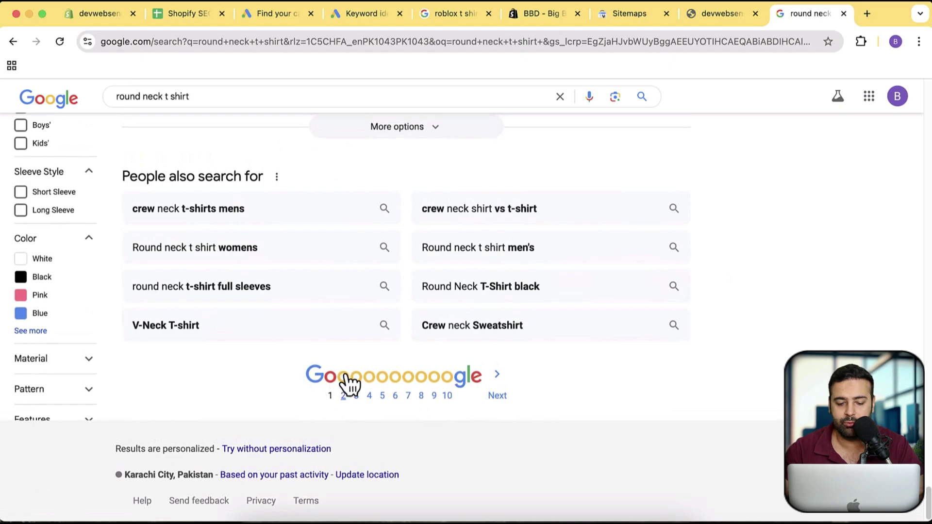
click(350, 384)
Examine the price, stock, rating and delivery line in Banana Republic Factory's Timeless Crew-Neck T-Shirt search result
scroll(364, 277, down, 10)
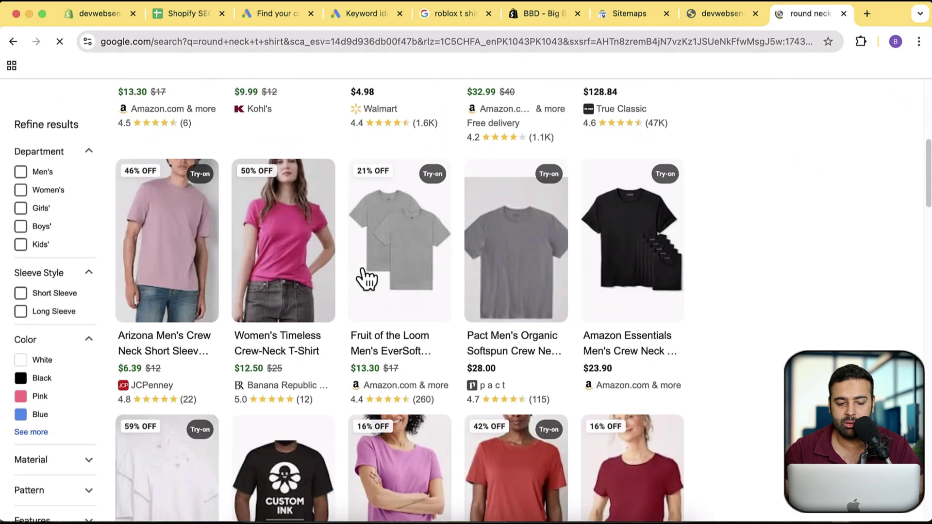
scroll(365, 278, down, 8)
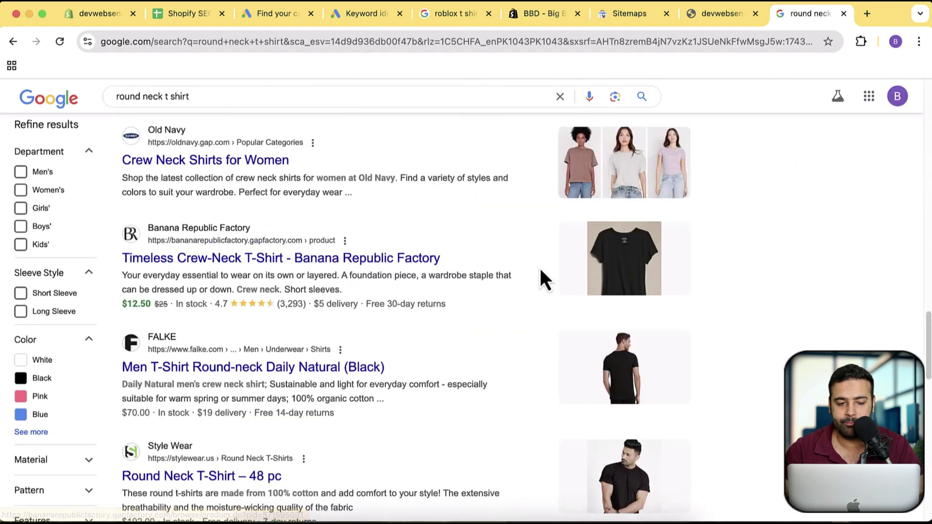
scroll(350, 387, down, 3)
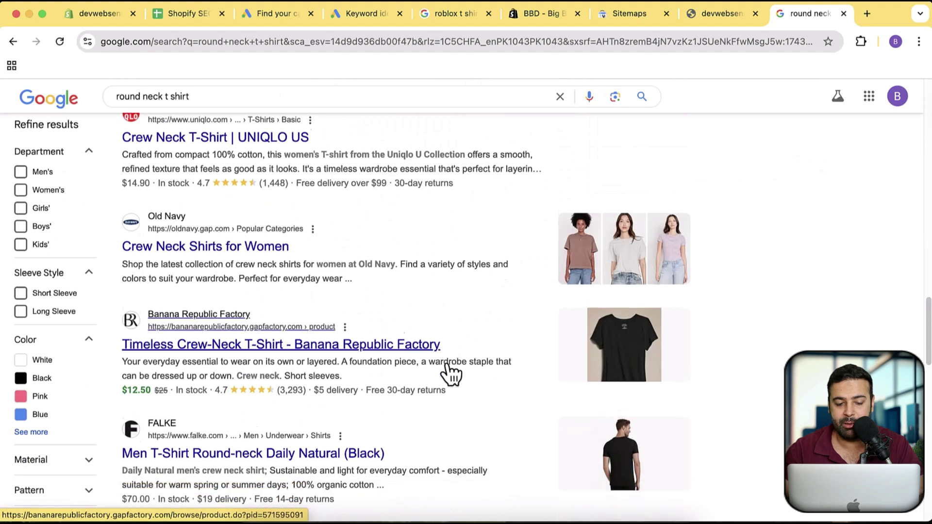
drag(123, 334, 438, 334)
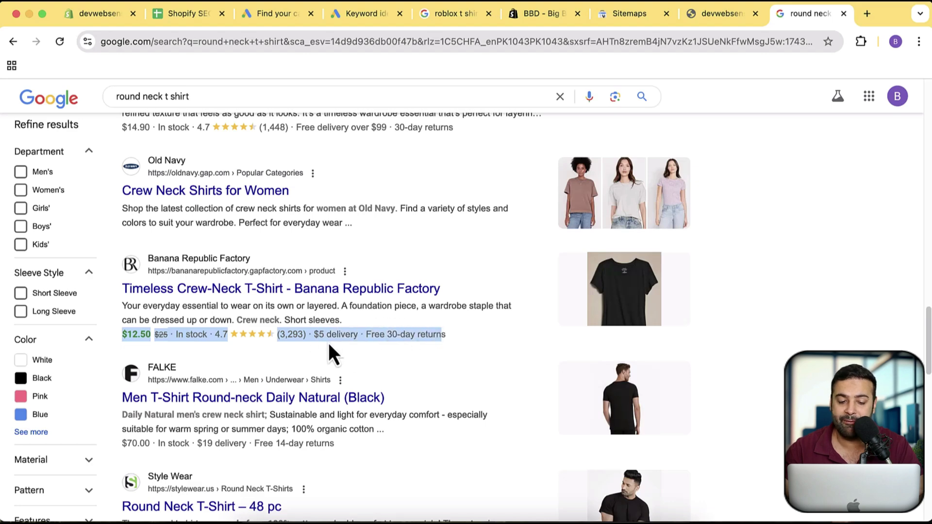
double_click(417, 335)
triple_click(416, 335)
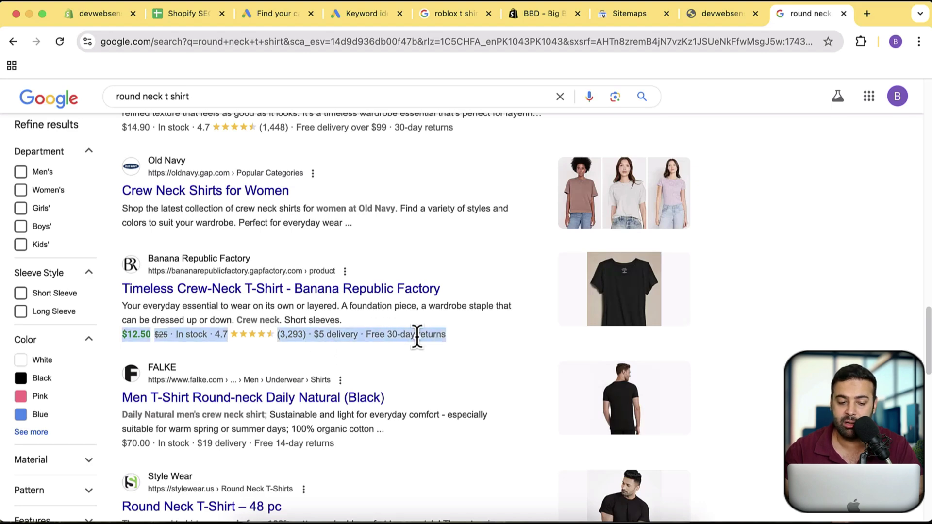
double_click(416, 335)
click(465, 339)
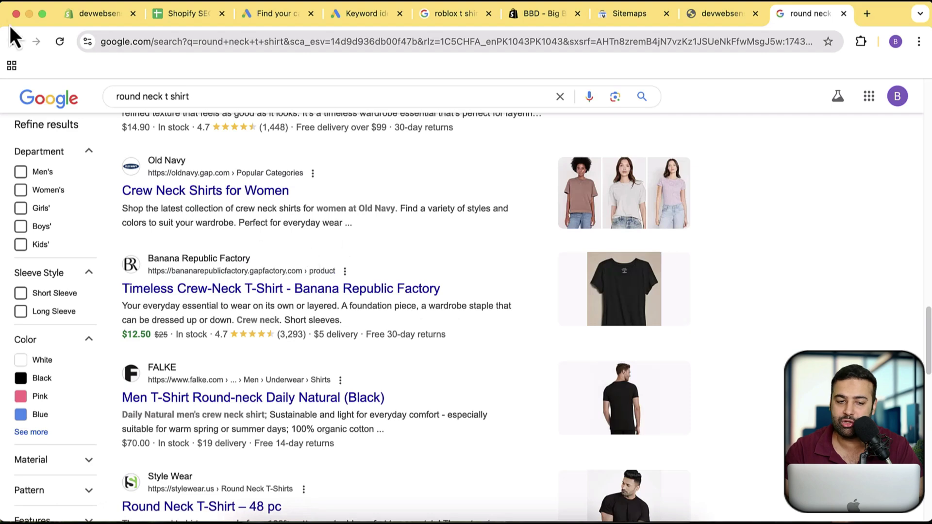
Return to the Shopify SEO spreadsheet and select the Judgeme Review APP entry for Structured Data
click(173, 14)
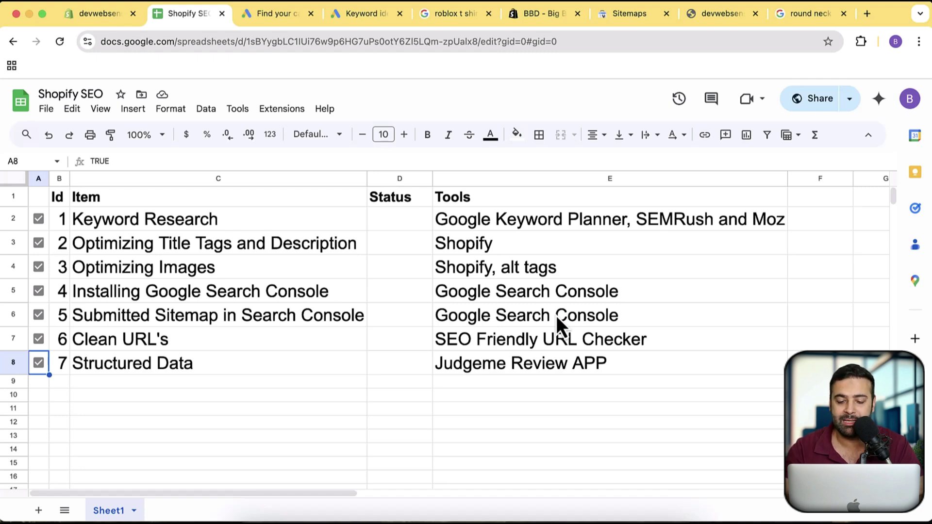
click(555, 364)
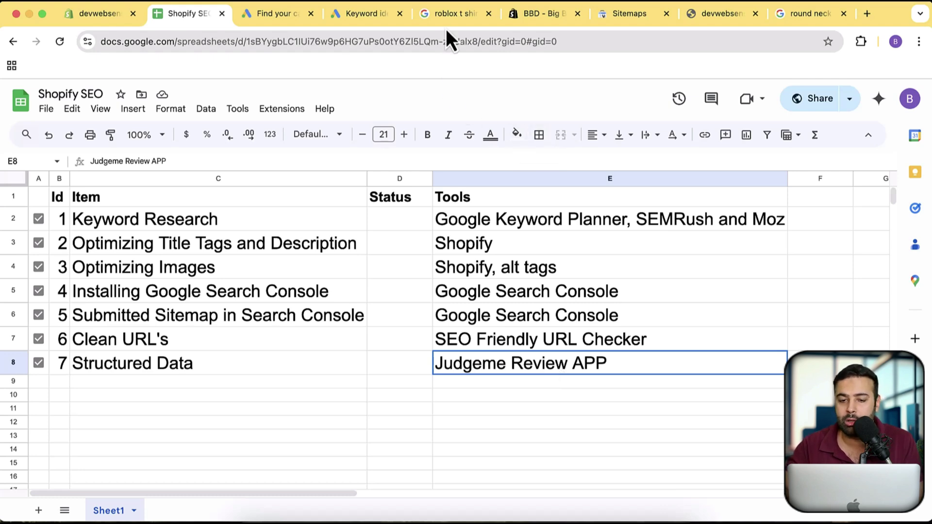
click(457, 18)
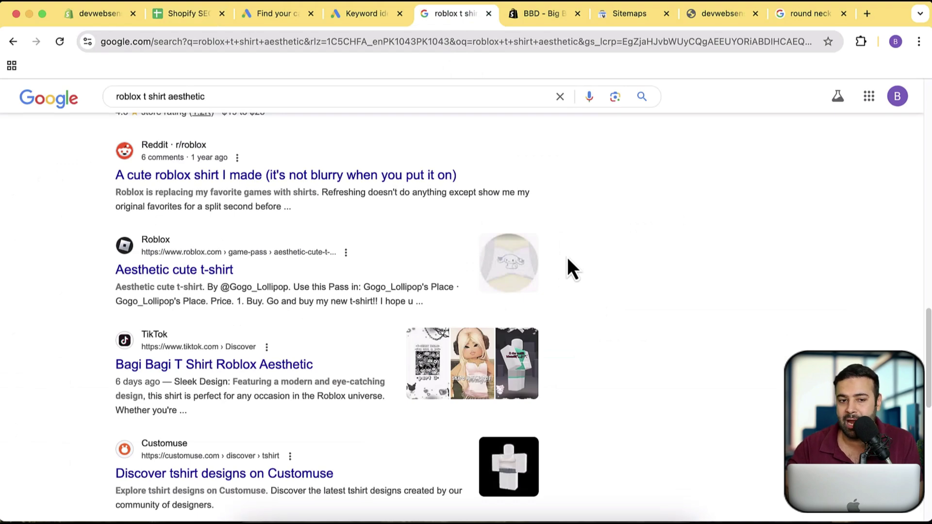
click(191, 19)
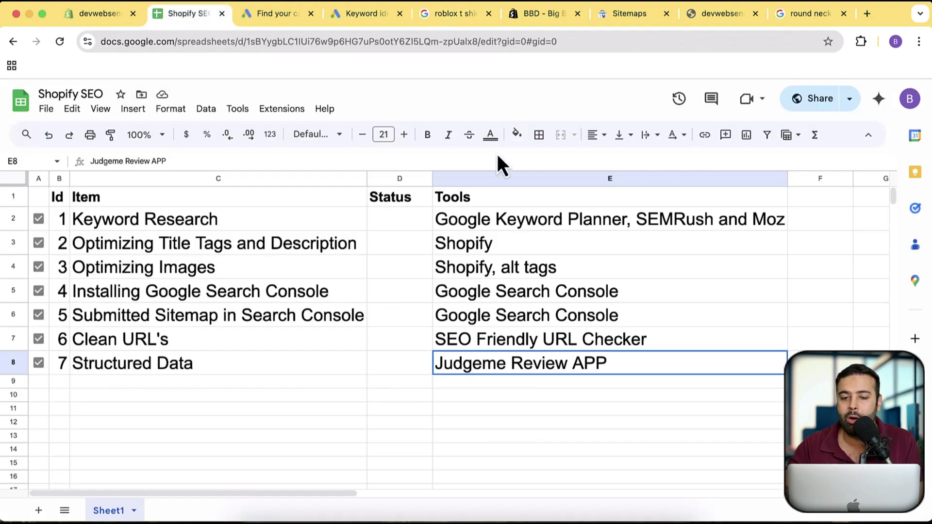